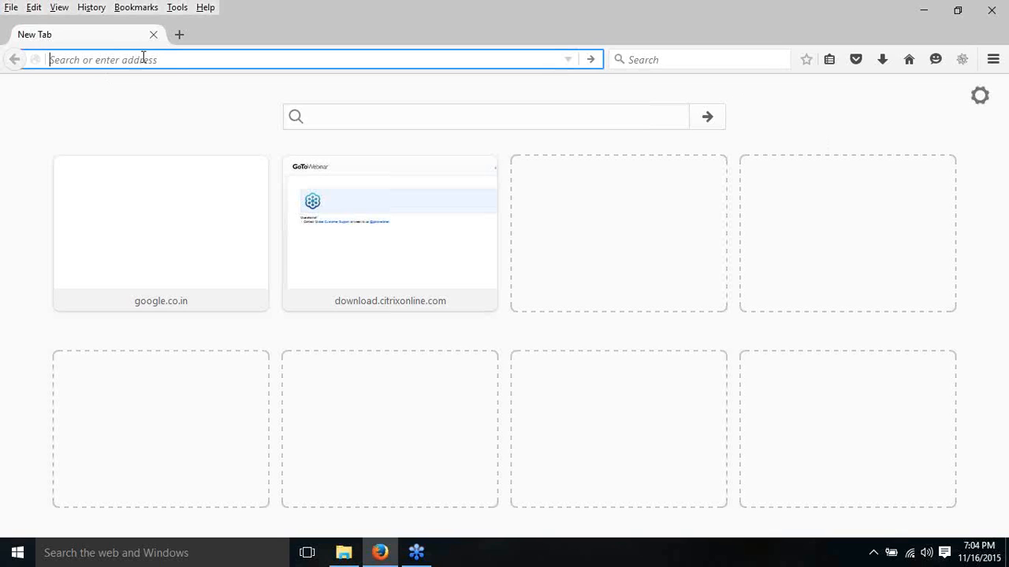
Load digitalmarketingbooks.in/cpanel/ in Firefox to reach the cPanel login page
key("alt")
left_click(917, 374)
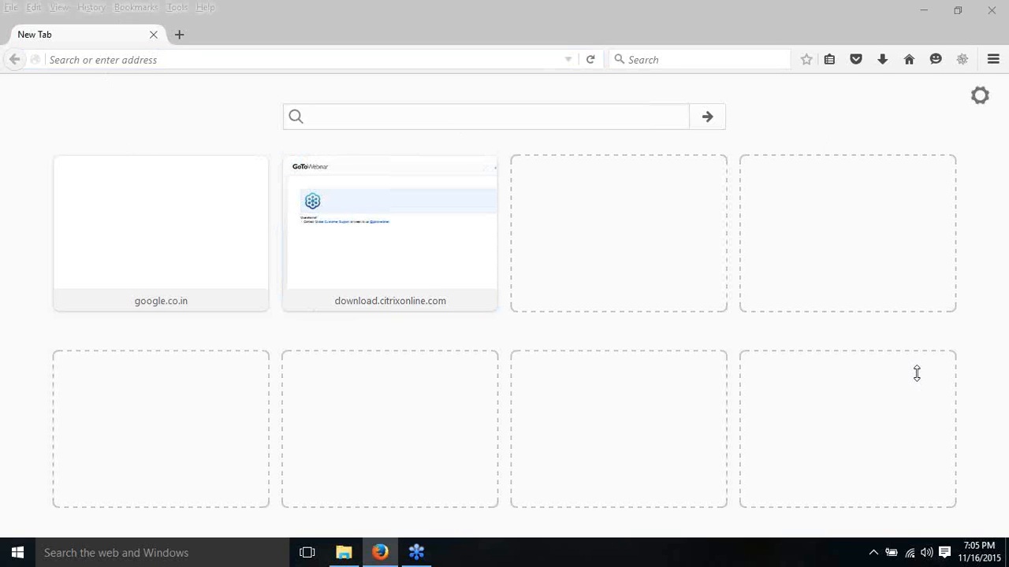
left_click(189, 63)
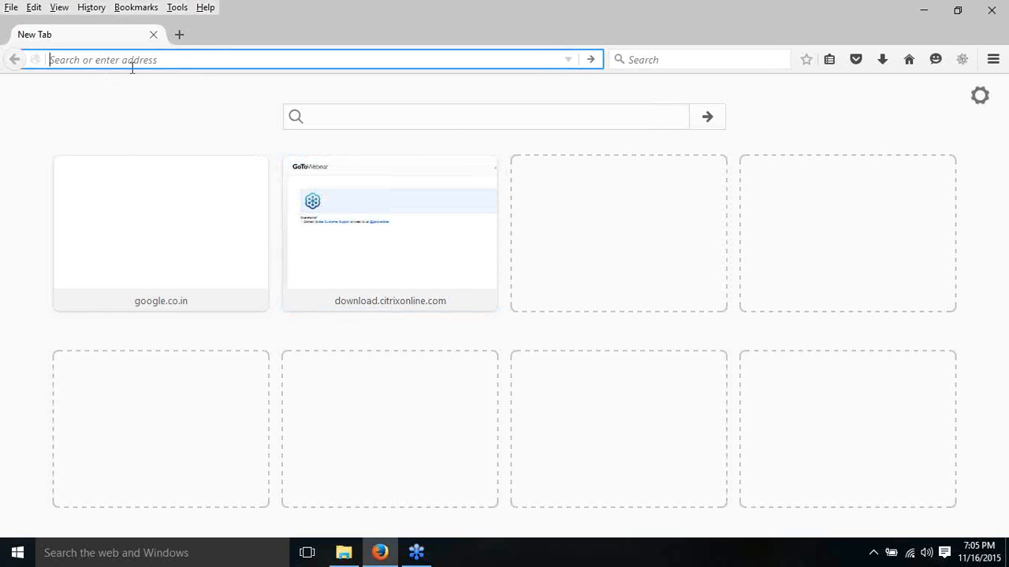
type("digitalmarketingbooks.in/cpanel")
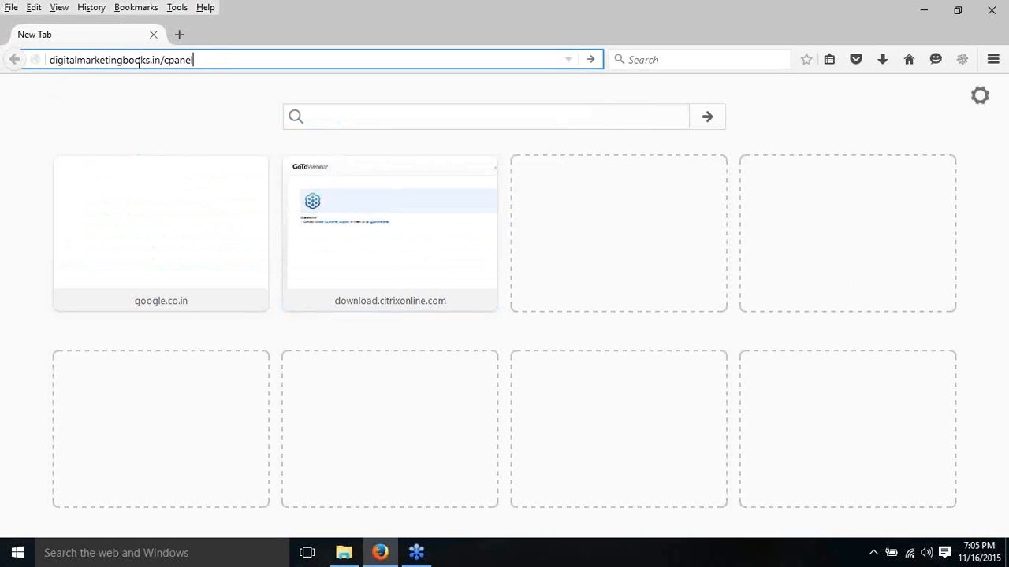
type("/")
key("Return")
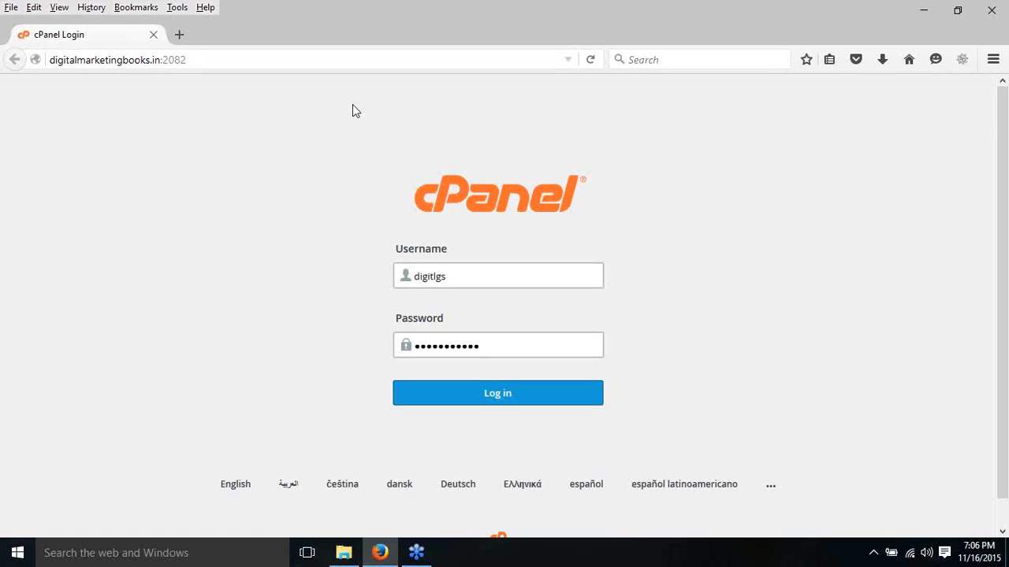
Log in to cPanel with the remembered username and password
left_click_drag(486, 273, 360, 273)
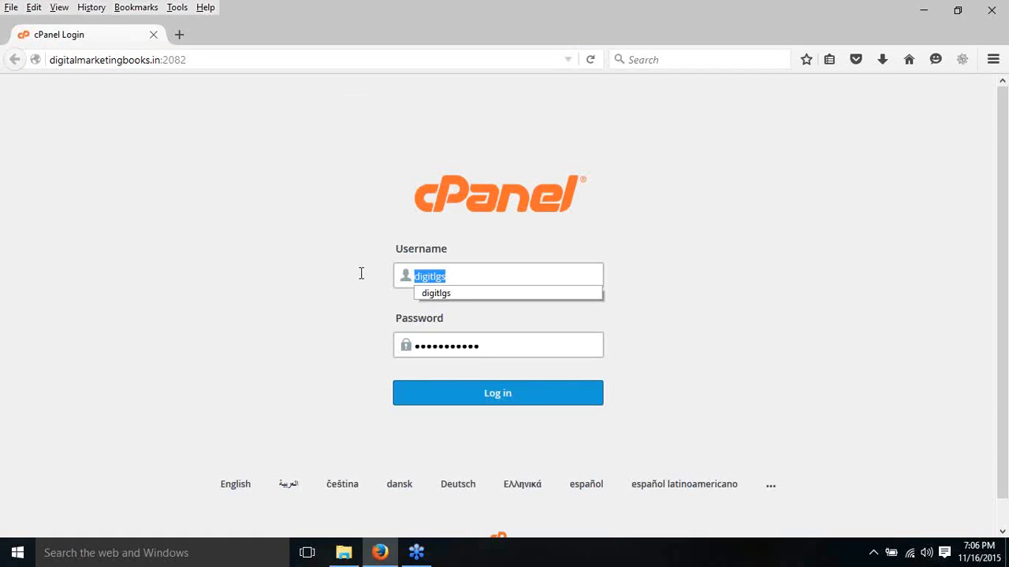
left_click(677, 319)
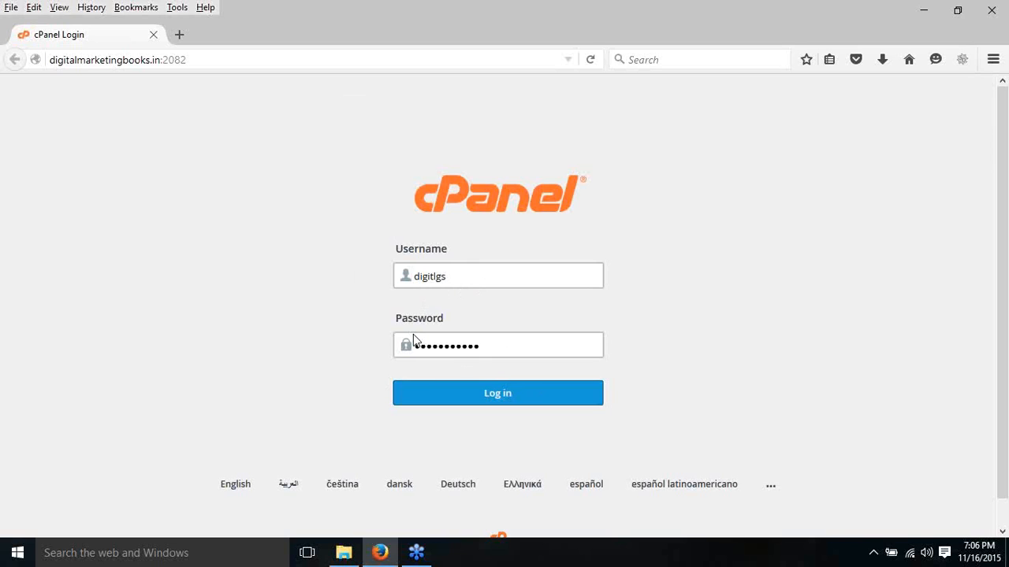
left_click(472, 398)
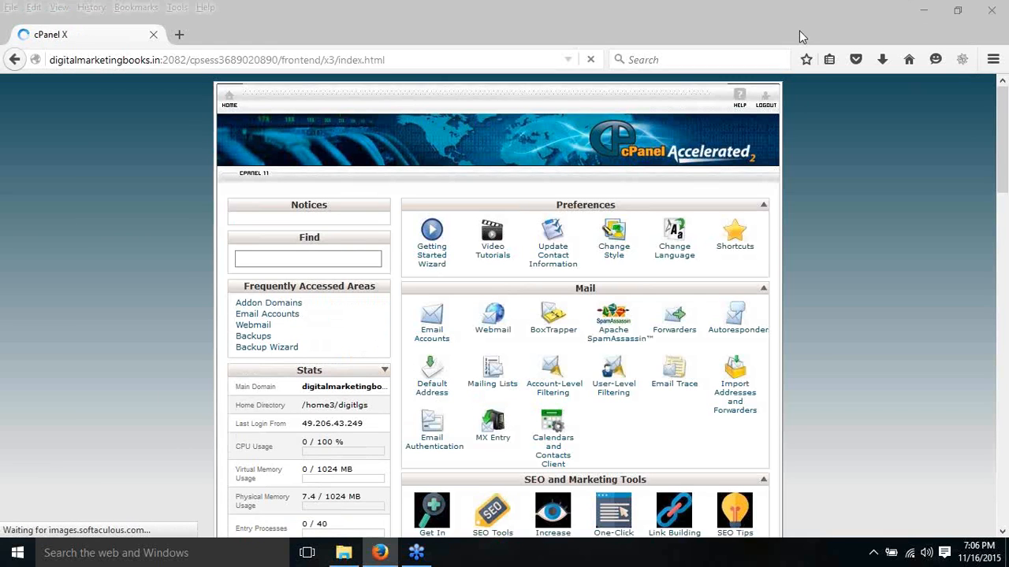
Scroll the cPanel dashboard down to the Softaculous Apps Installer section showing WordPress
left_click(801, 276)
scroll(805, 273, "down", 15)
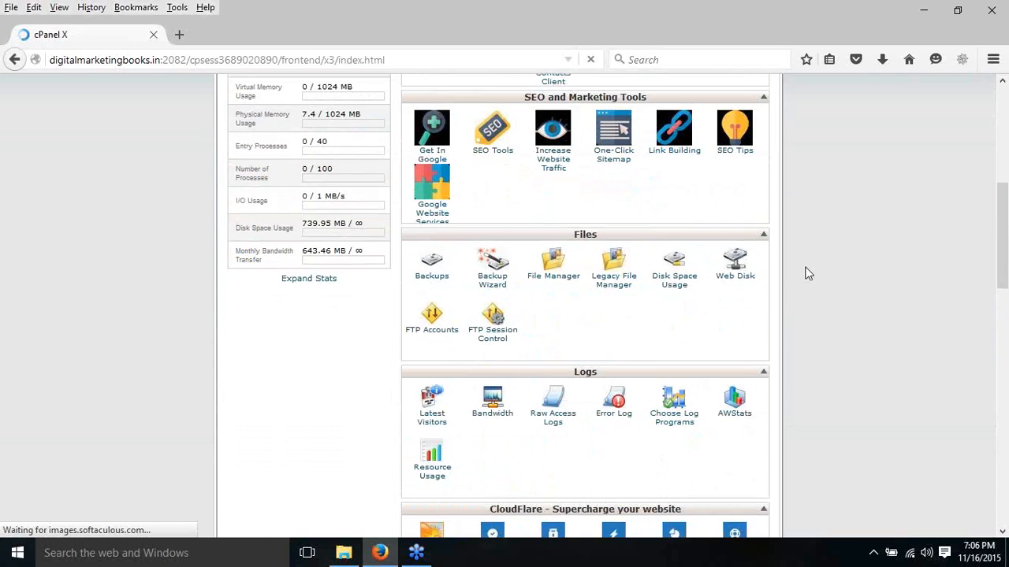
scroll(806, 273, "down", 5)
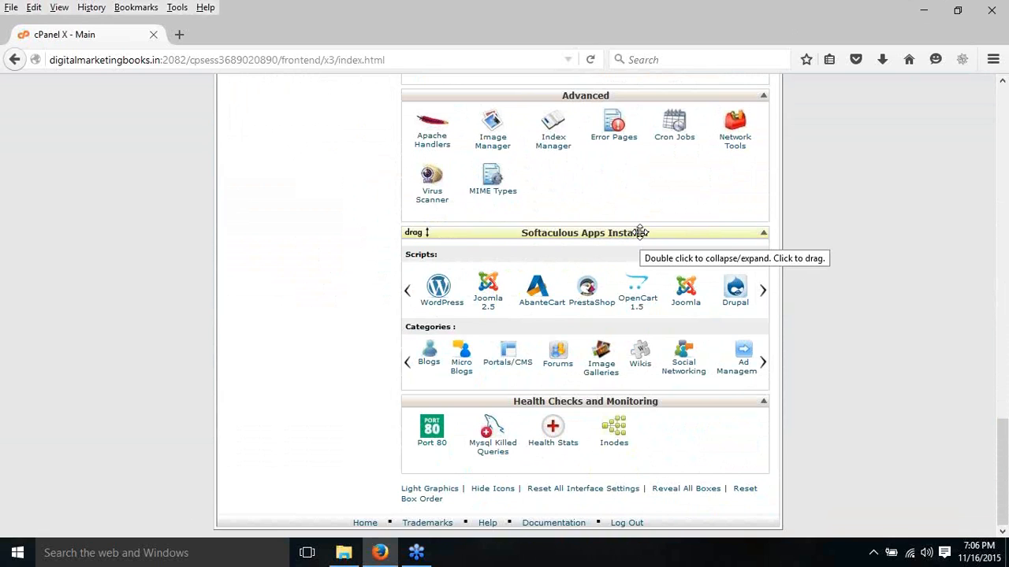
left_click(446, 301)
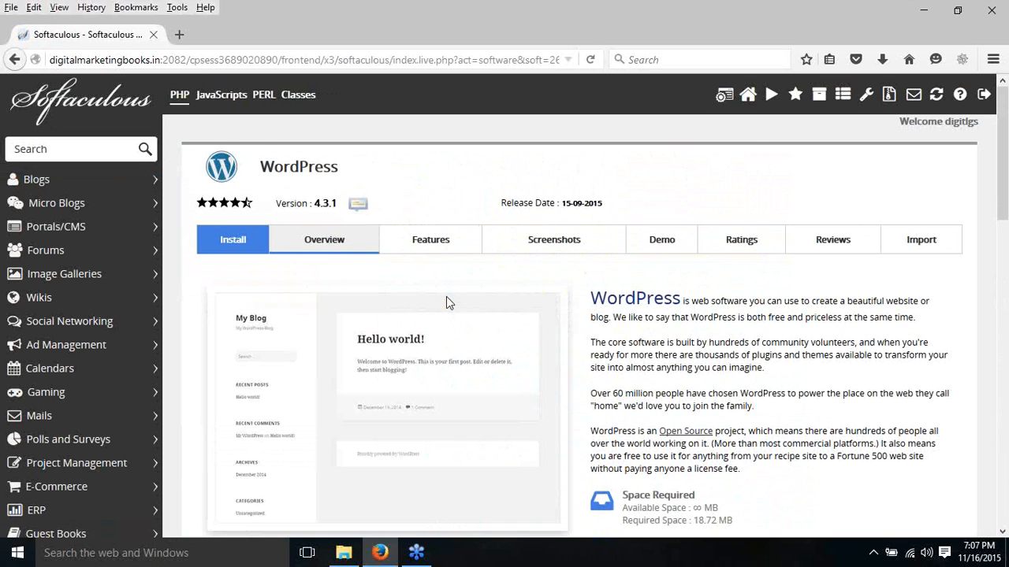
scroll(592, 345, "down", 2)
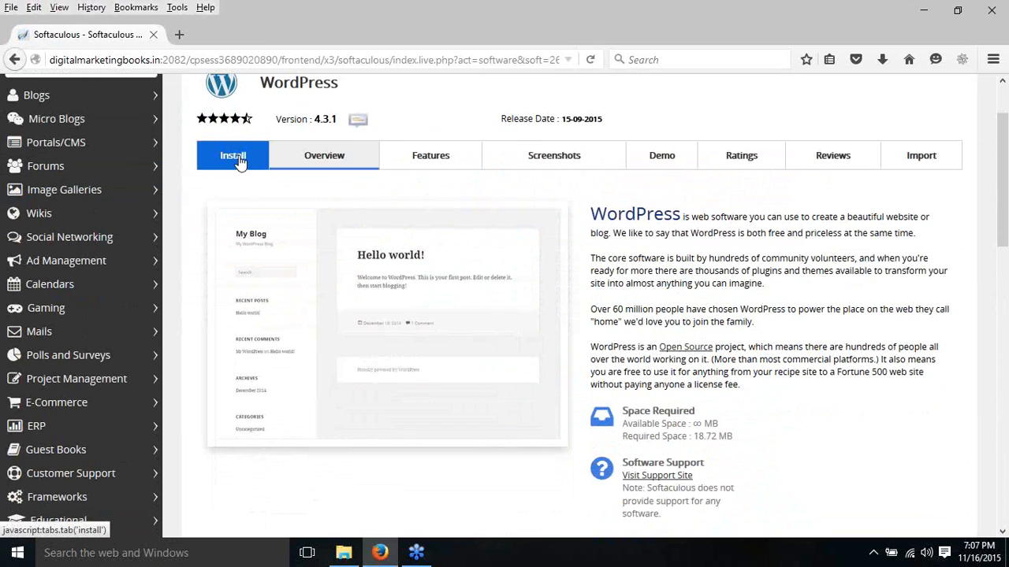
left_click(239, 160)
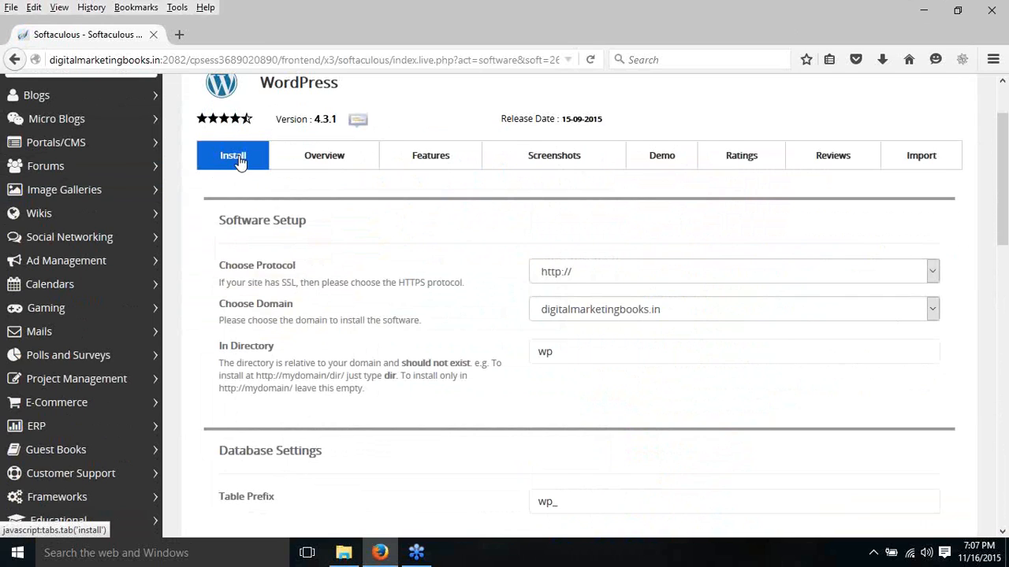
left_click(930, 271)
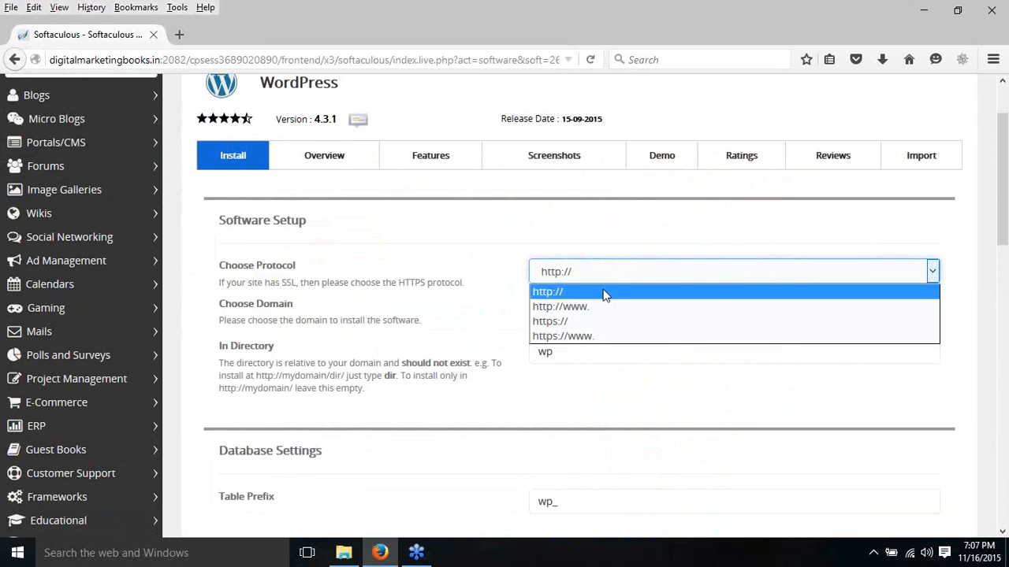
left_click(594, 307)
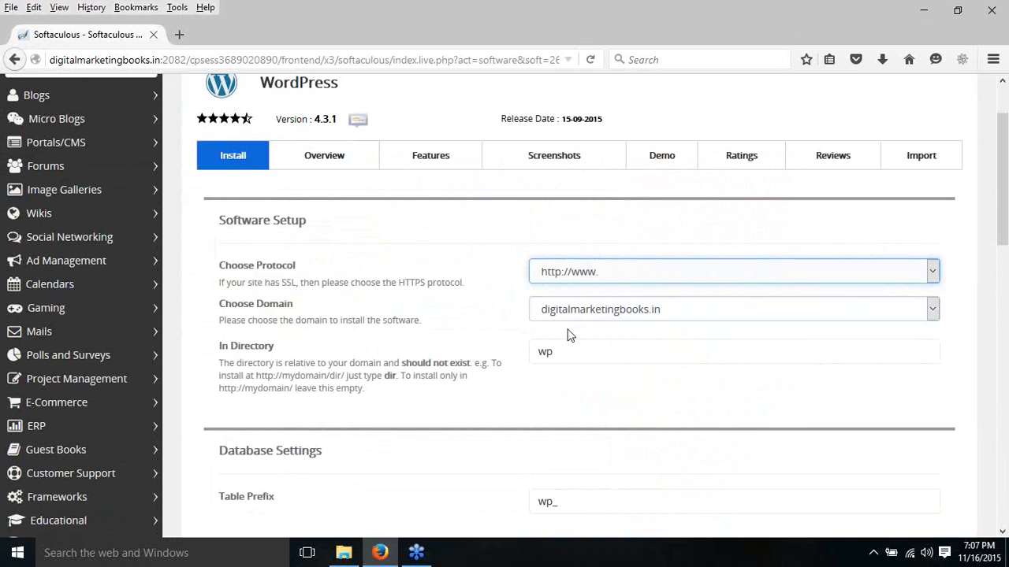
left_click(574, 352)
double_click(574, 351)
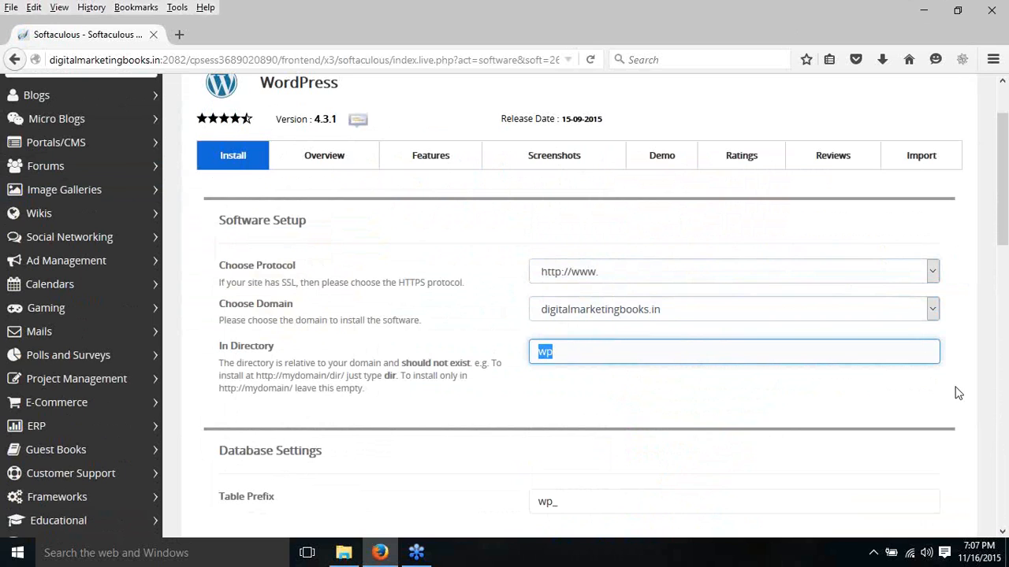
left_click(179, 34)
type("www.")
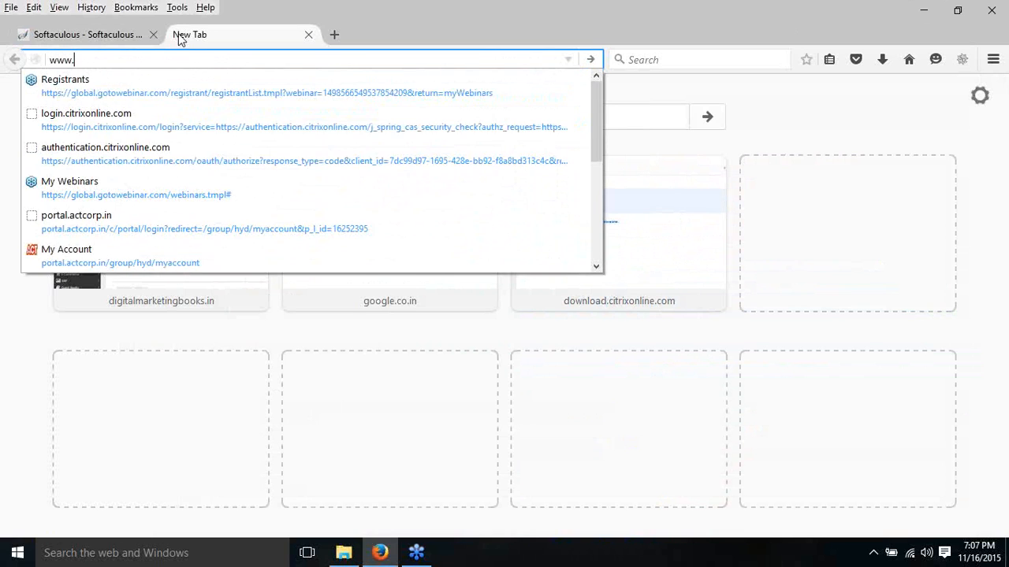
type("digitalmarketingbo")
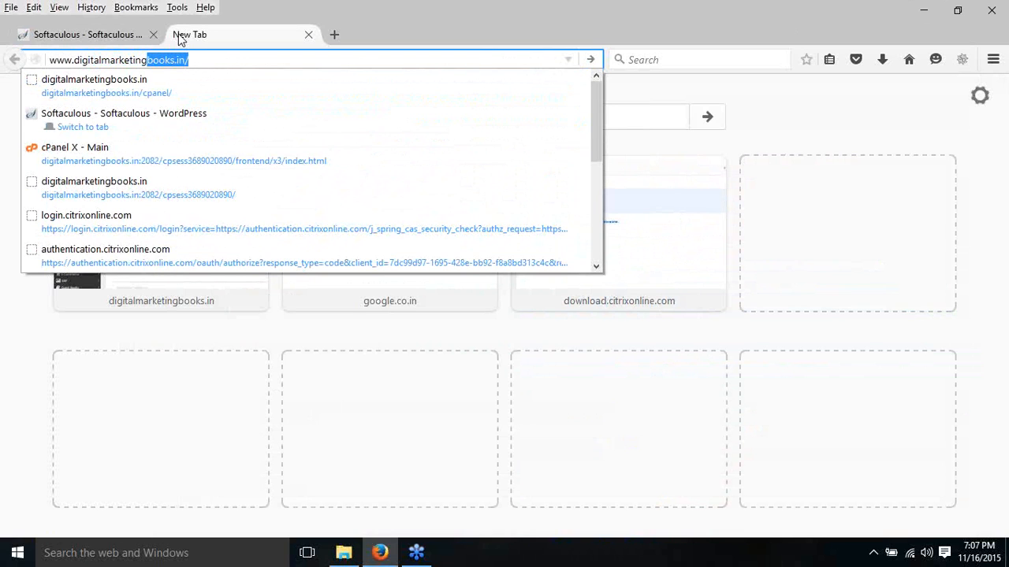
type("oks.in/")
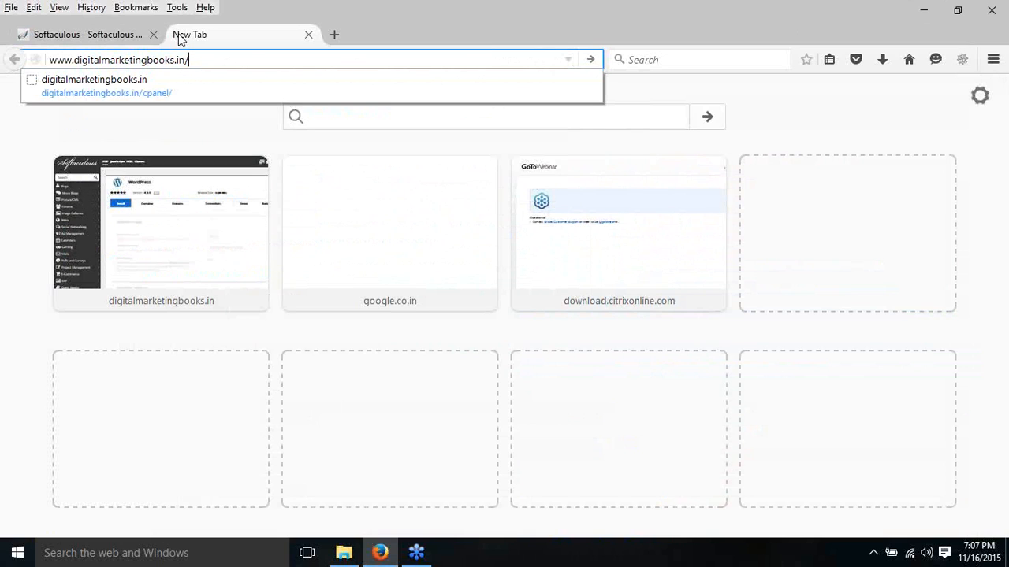
type("7pm/")
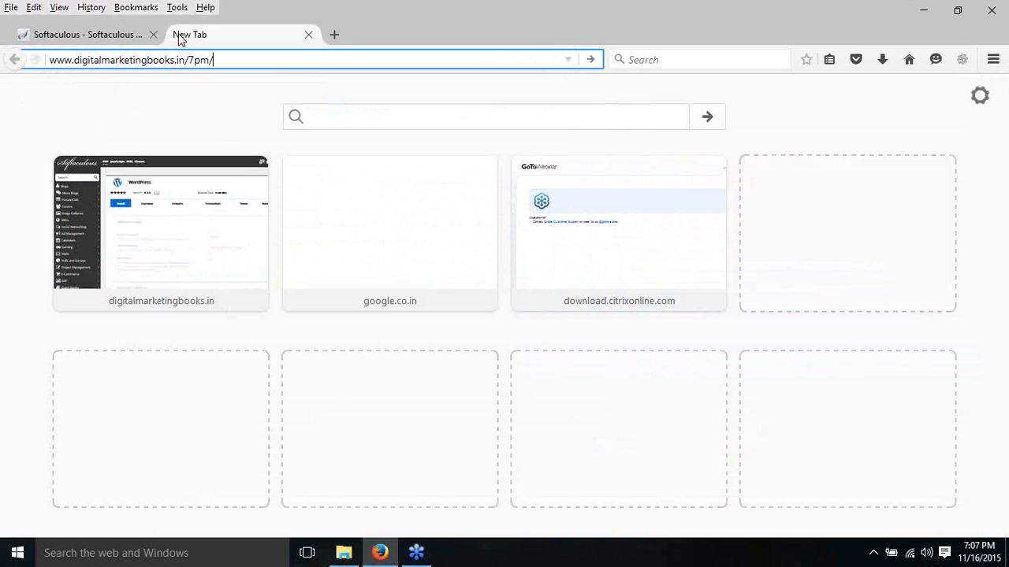
key("Return")
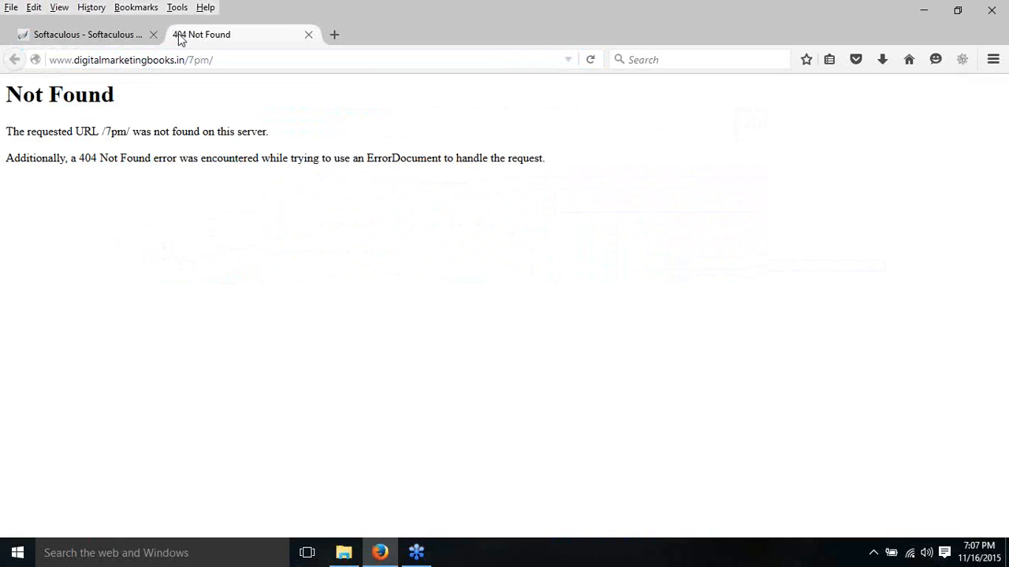
Replace the default wp install directory with 'dimple'
left_click(95, 34)
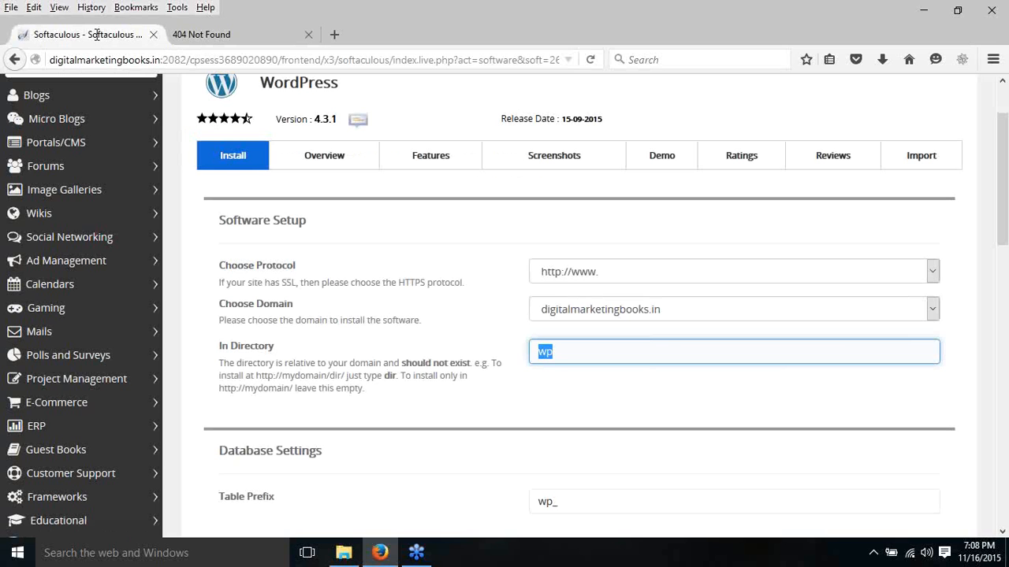
left_click(247, 33)
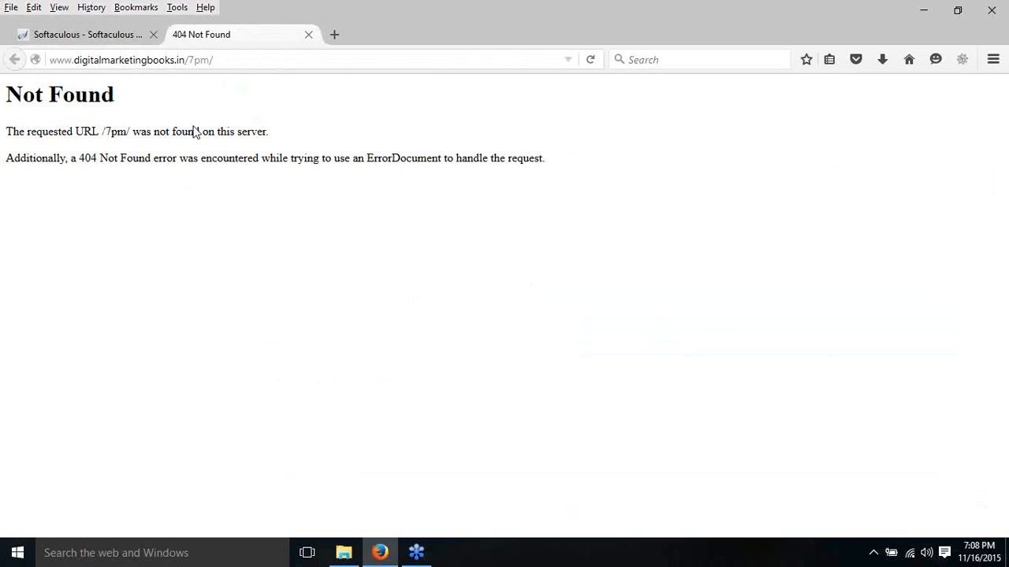
left_click(81, 30)
left_click(487, 354)
left_click_drag(574, 354, 516, 357)
type("dimple")
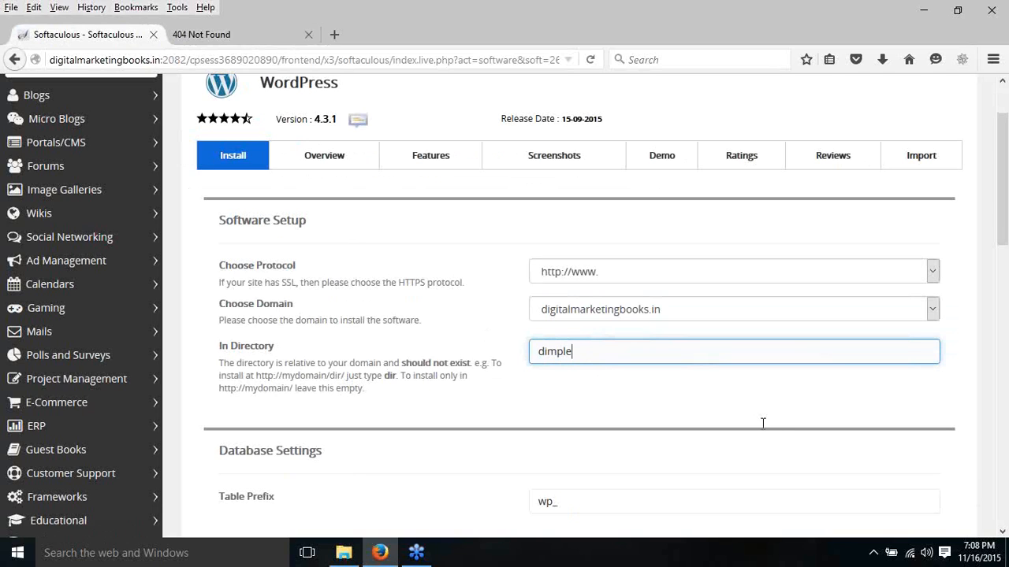
Change the test tab's address from dimple/ to 7pm/
left_click_drag(537, 352, 588, 351)
left_click(229, 36)
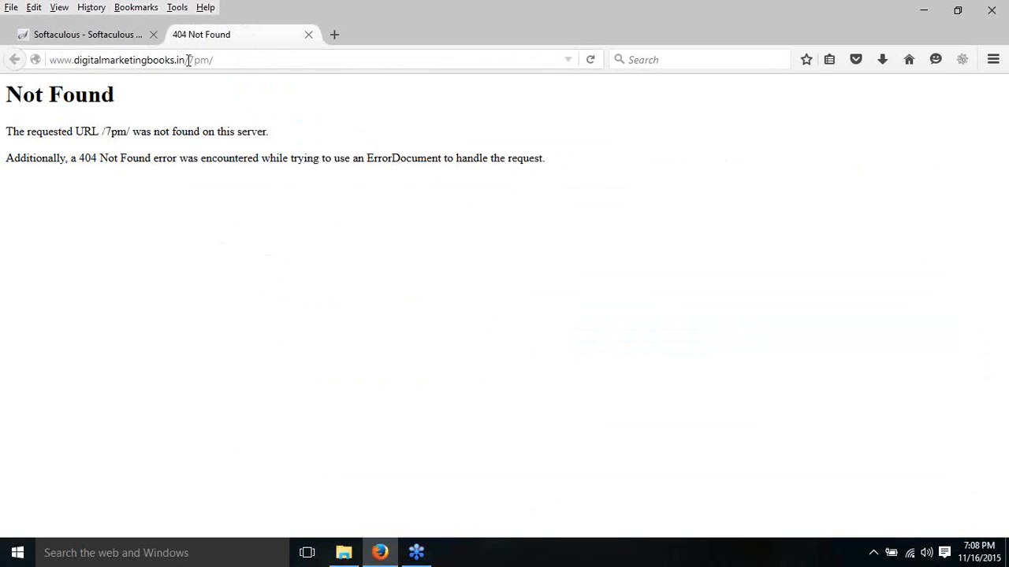
left_click_drag(189, 60, 280, 65)
type("dimple/")
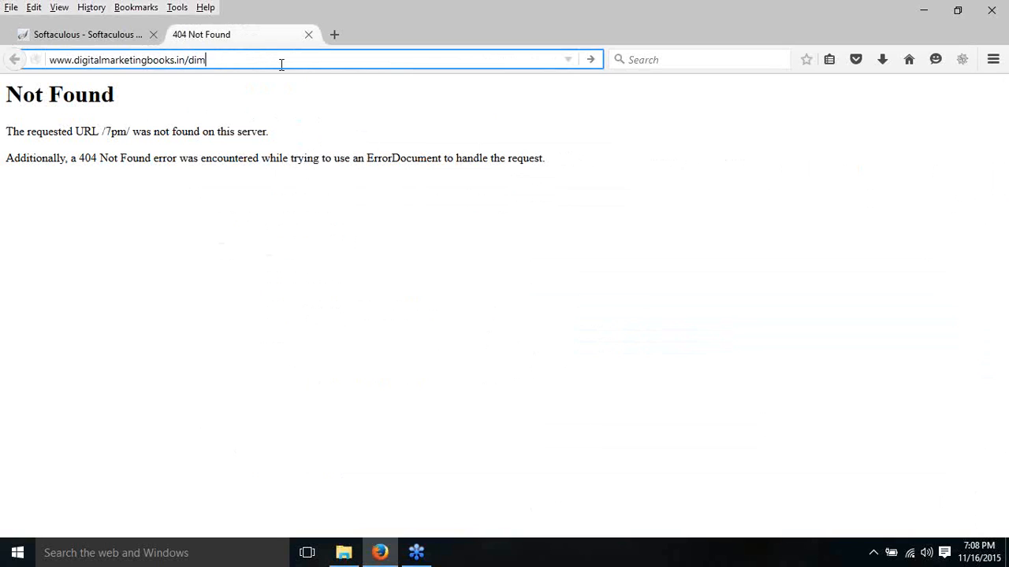
key("BackSpace")
key("BackSpace")
key("BackSpace")
key("BackSpace")
key("BackSpace")
key("BackSpace")
key("BackSpace")
type("7pm/")
Enter 7pm as the install directory and recheck the /7pm/ Not Found page
left_click(56, 35)
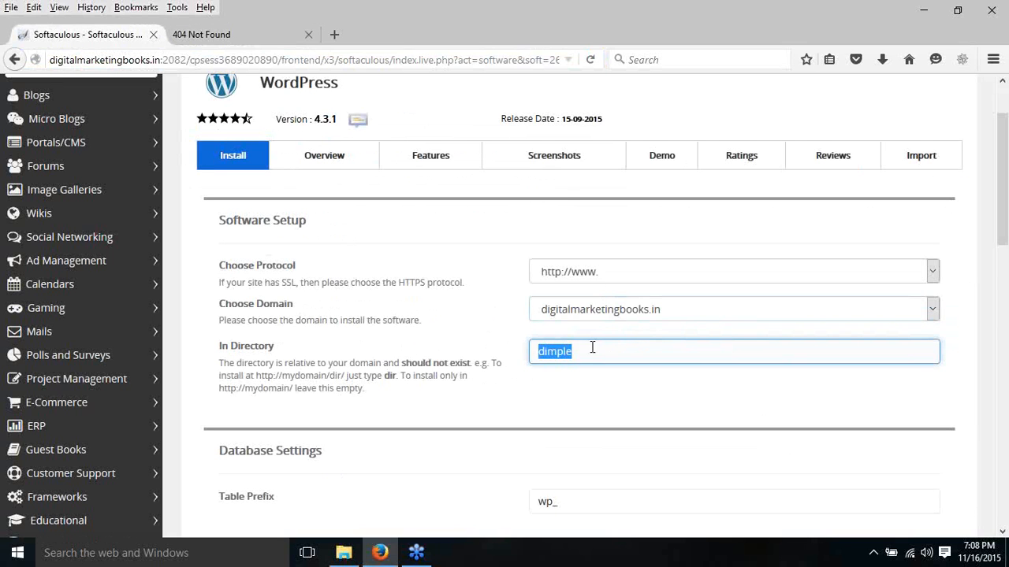
type("7pm")
left_click(193, 37)
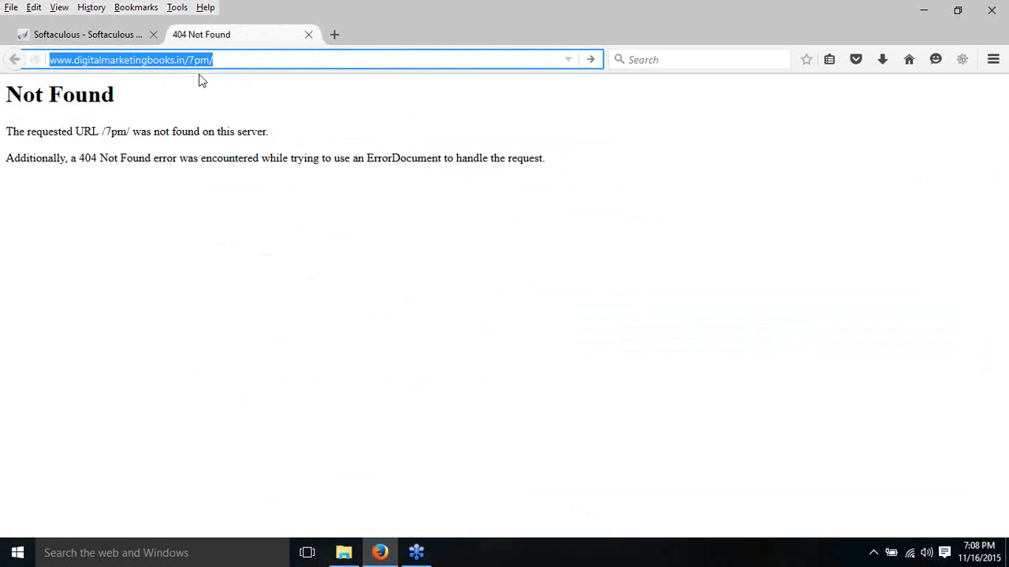
left_click(140, 36)
Set Site Name to 'Web Trainings' and Site Description to 'Test Website', leaving multisite off
scroll(552, 384, "down", 2)
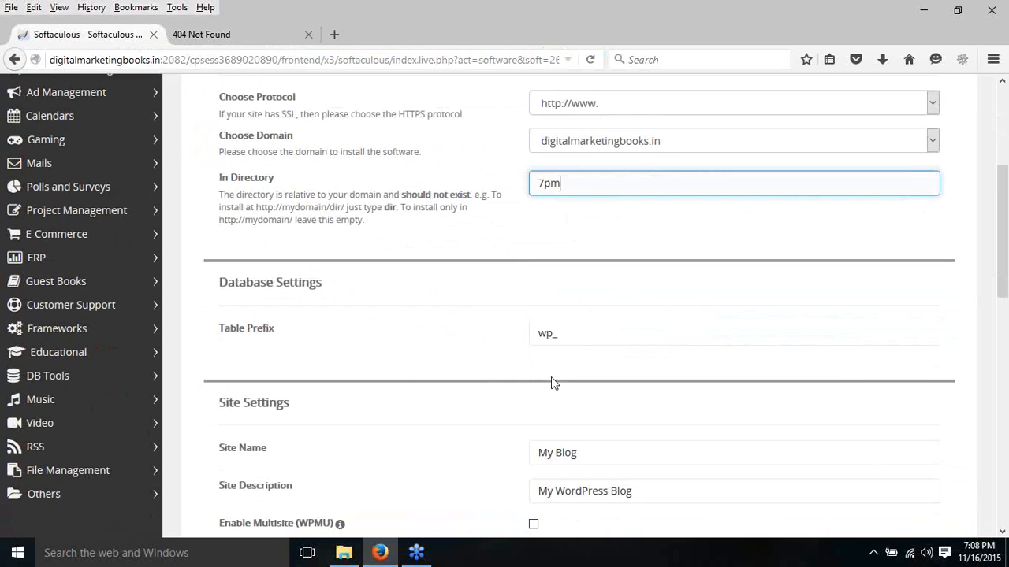
scroll(545, 394, "down", 1)
left_click(374, 372)
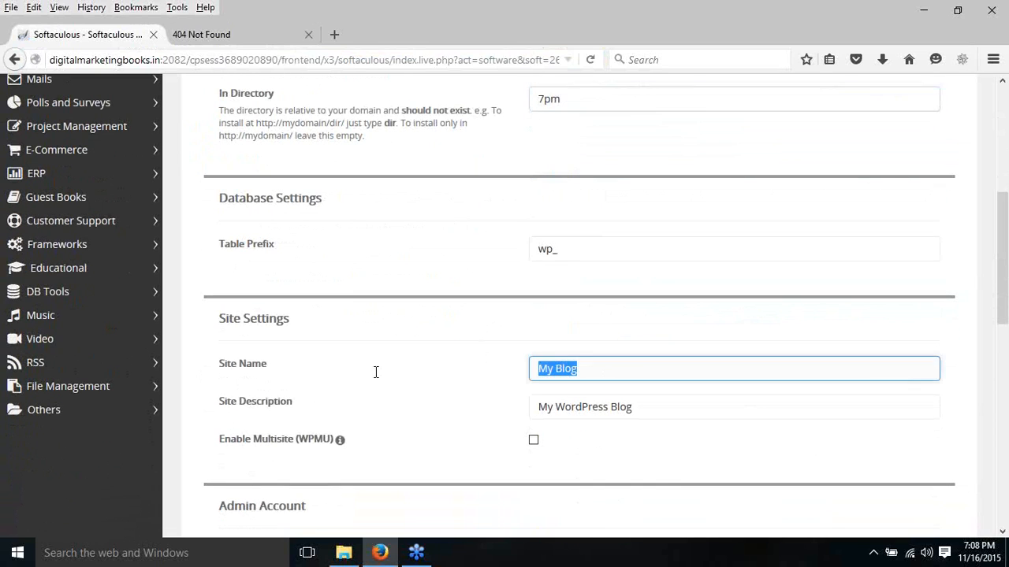
type("Web ")
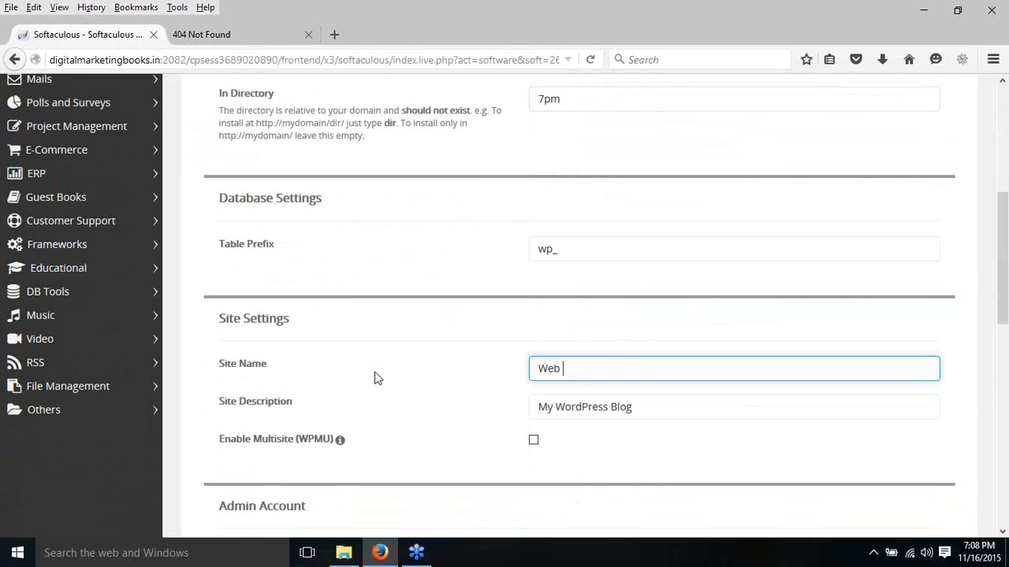
type("Trainings")
key("Tab")
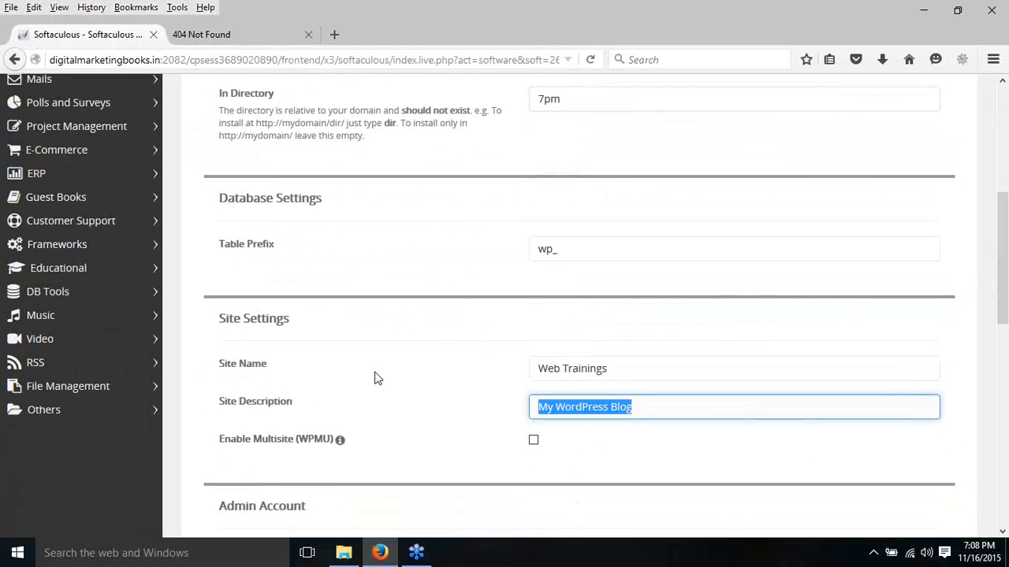
type("Test We")
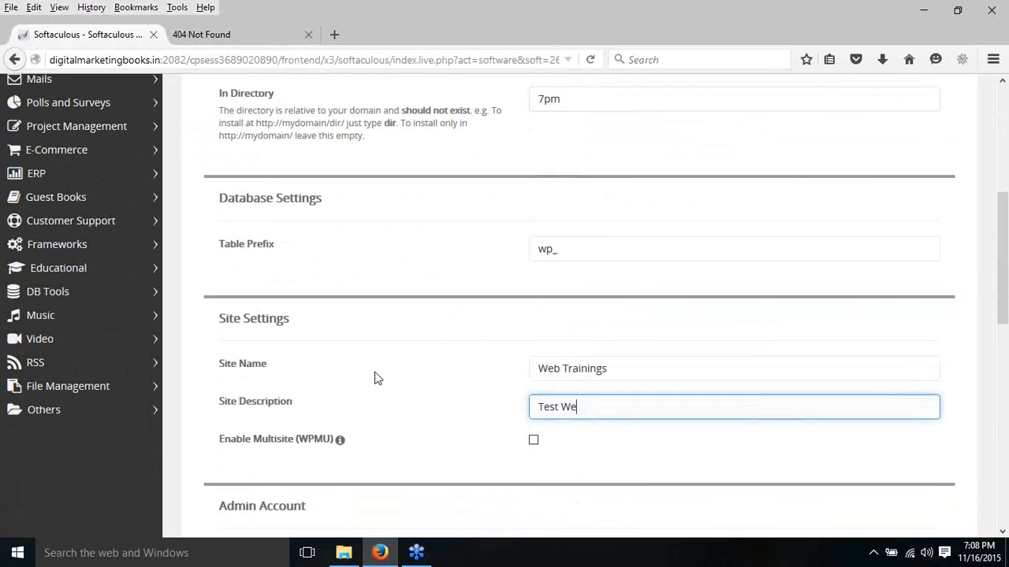
type("bsite")
mouse_move(341, 445)
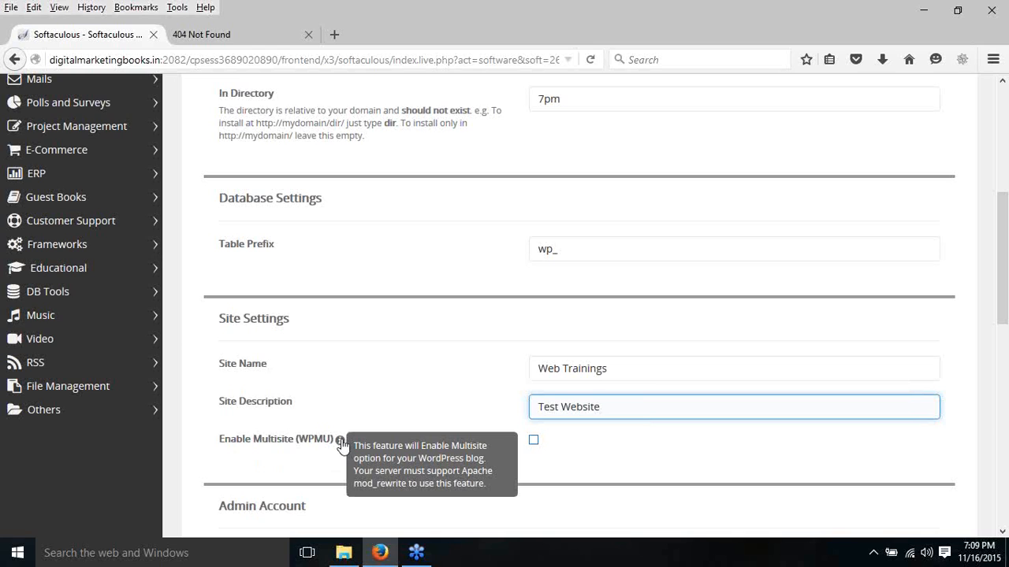
left_click(474, 393)
mouse_move(341, 443)
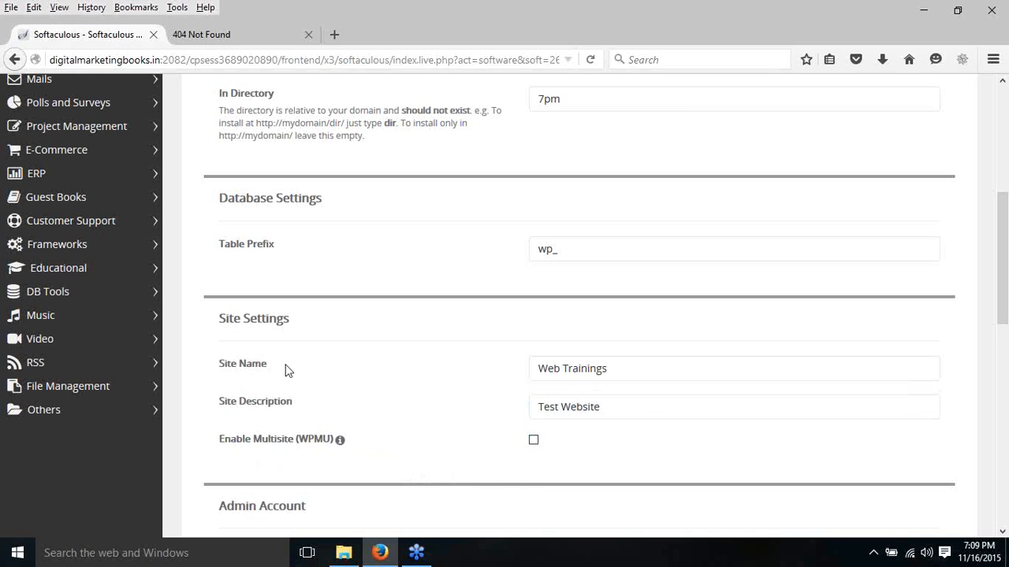
Scroll past the unchecked Enable Multisite option toward the Admin Account fields
scroll(274, 414, "down", 1)
scroll(274, 417, "down", 3)
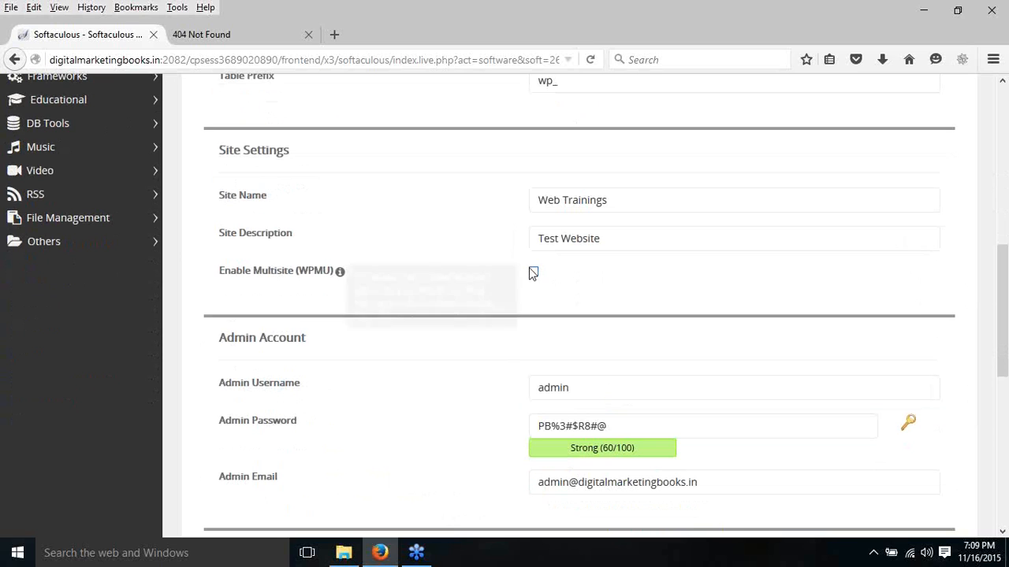
left_click_drag(219, 272, 312, 280)
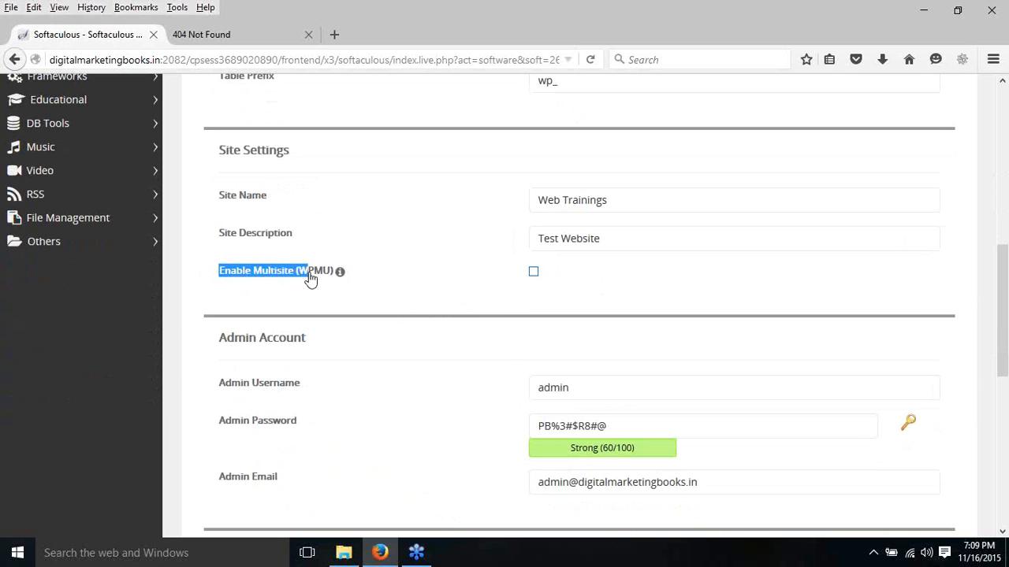
left_click(638, 327)
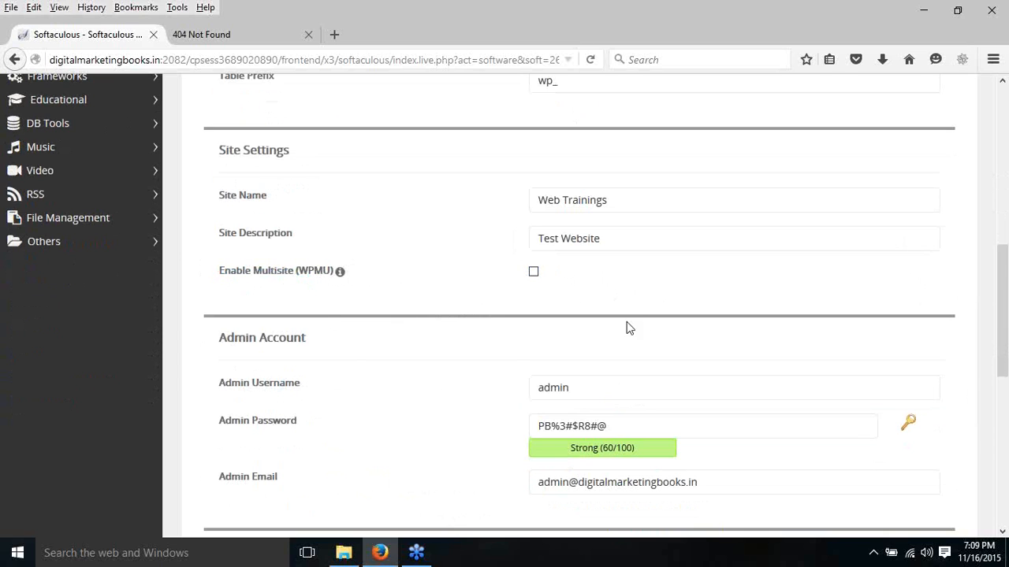
scroll(486, 329, "down", 2)
Replace the generated admin password with a short password of your own
left_click(581, 307)
left_click_drag(622, 336, 486, 342)
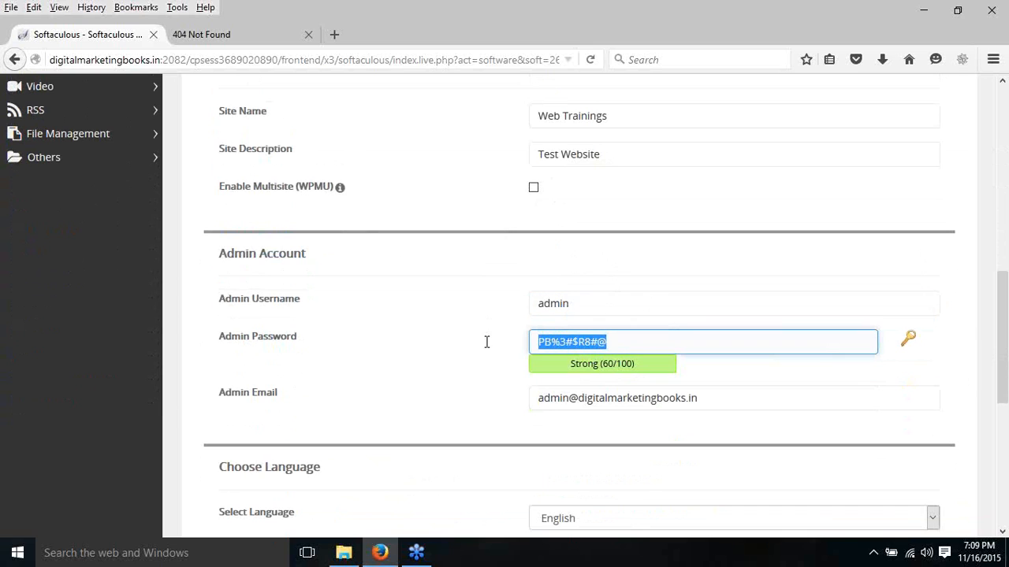
key("BackSpace")
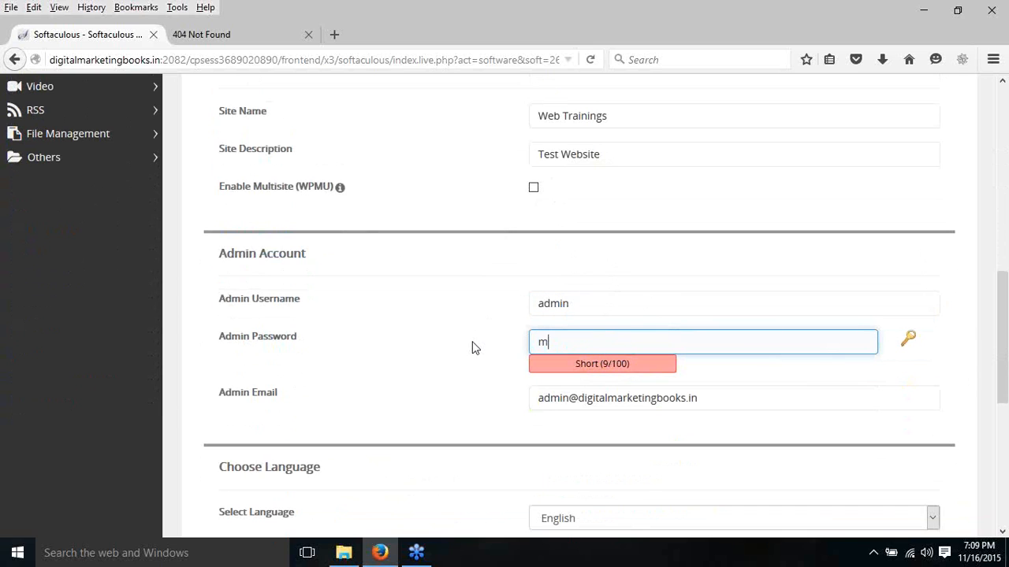
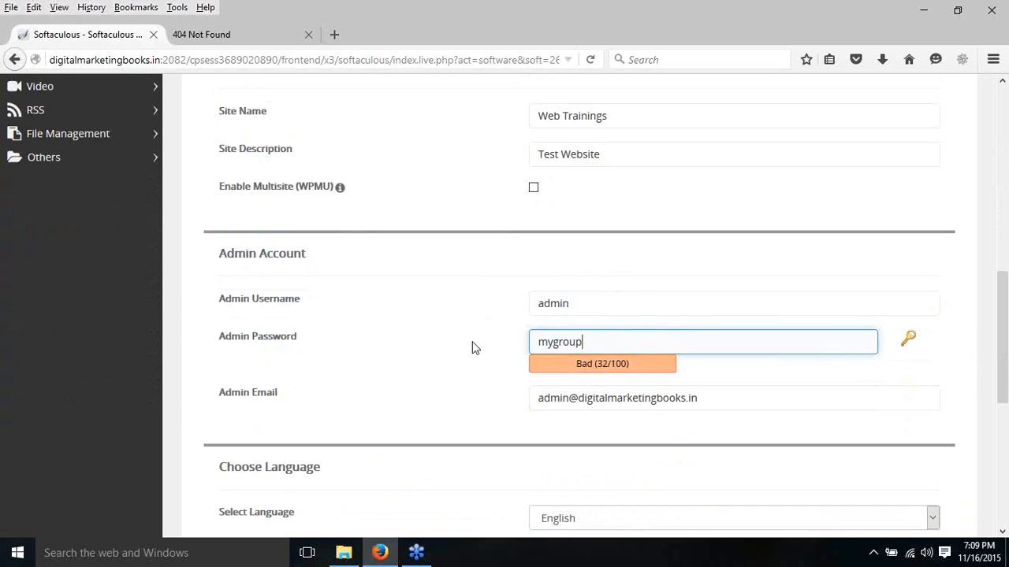
left_click_drag(601, 344, 335, 356)
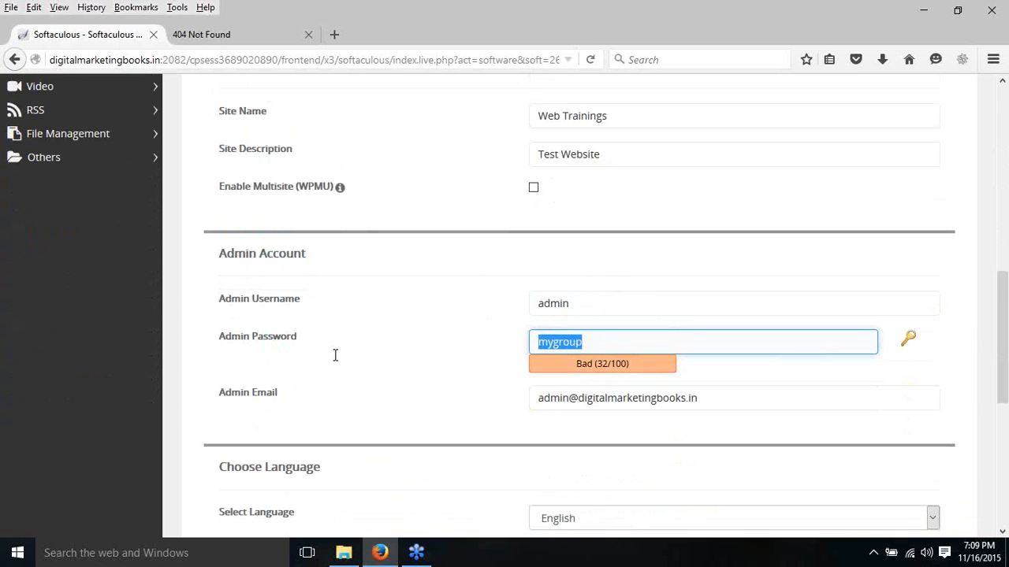
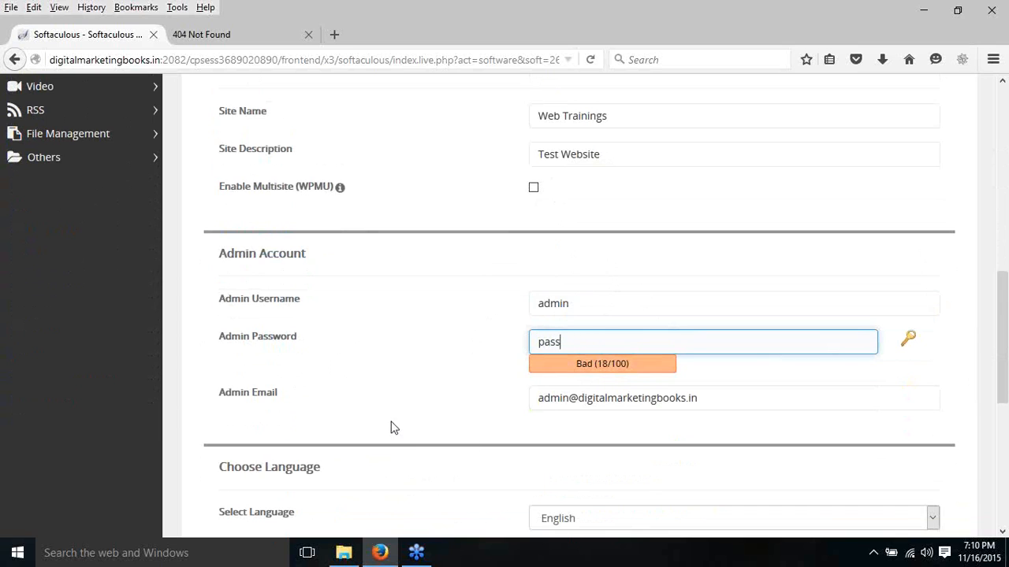
Replace the admin e-mail, starting to type a different e-mail address
left_click(488, 383)
triple_click(642, 402)
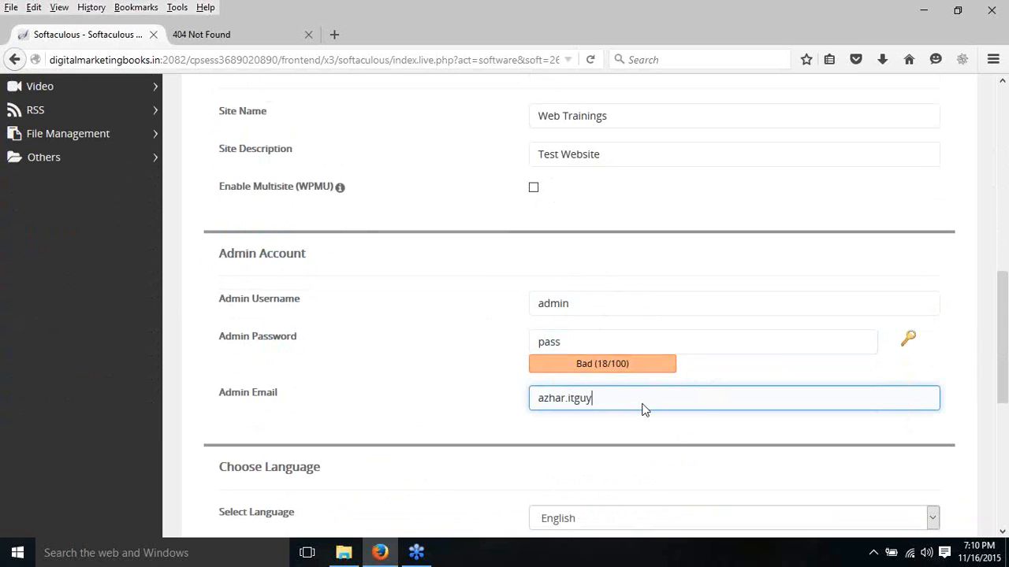
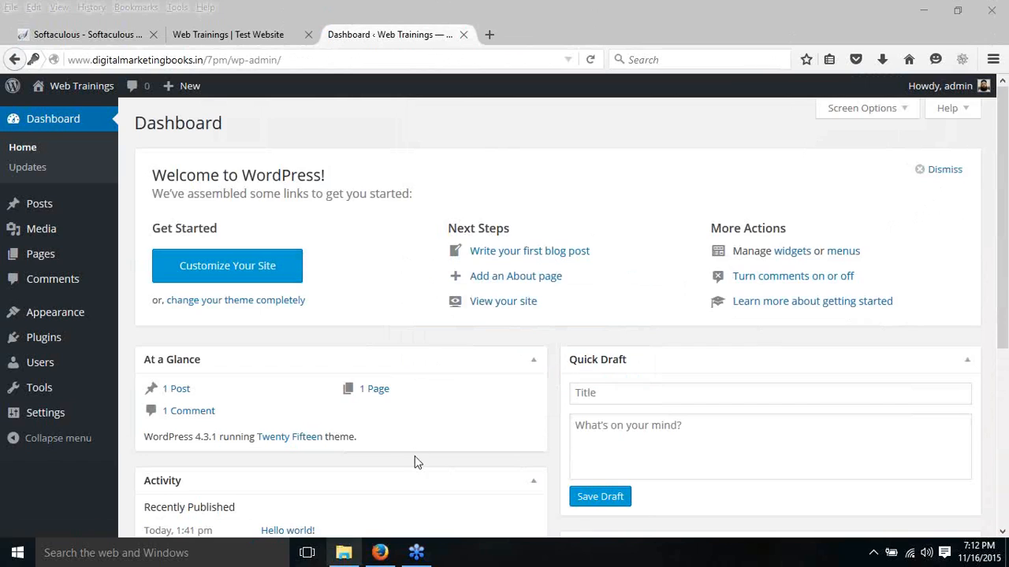
Launch Notepad from the taskbar search
left_click(87, 561)
type("notep")
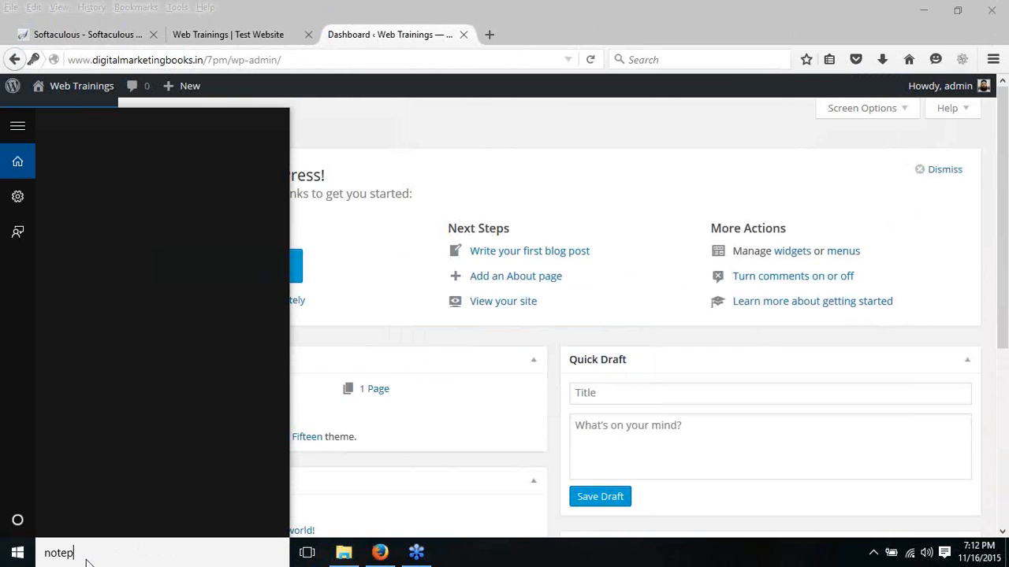
key("Return")
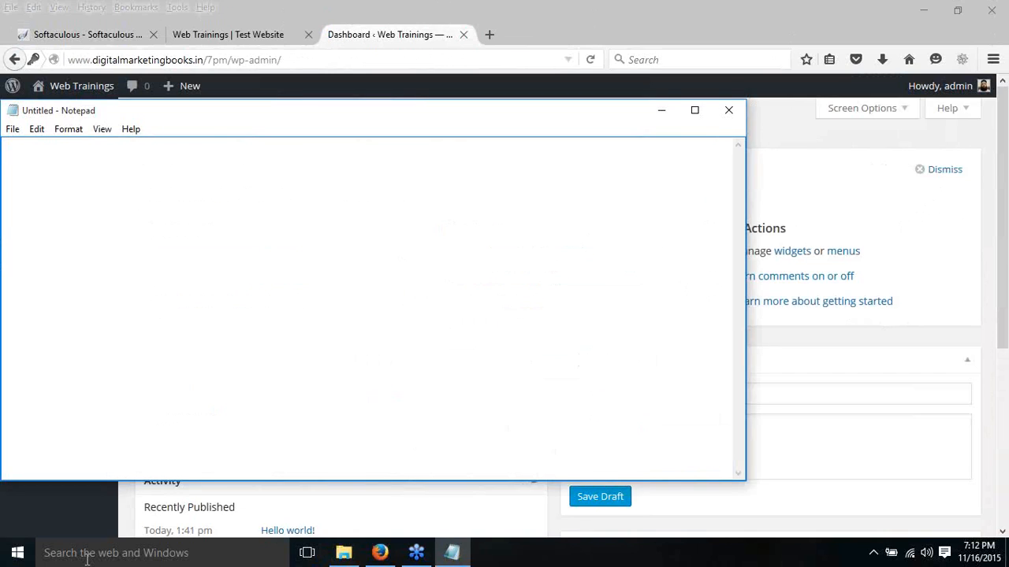
Type the first two list items, '1. Theme [Design]' and '2. Content'
type("1. Theme")
type(" [Desig")
type("n L")
key("BackSpace")
key("BackSpace")
type("]")
key("Return")
type("2")
key("BackSpace")
type(". Content")
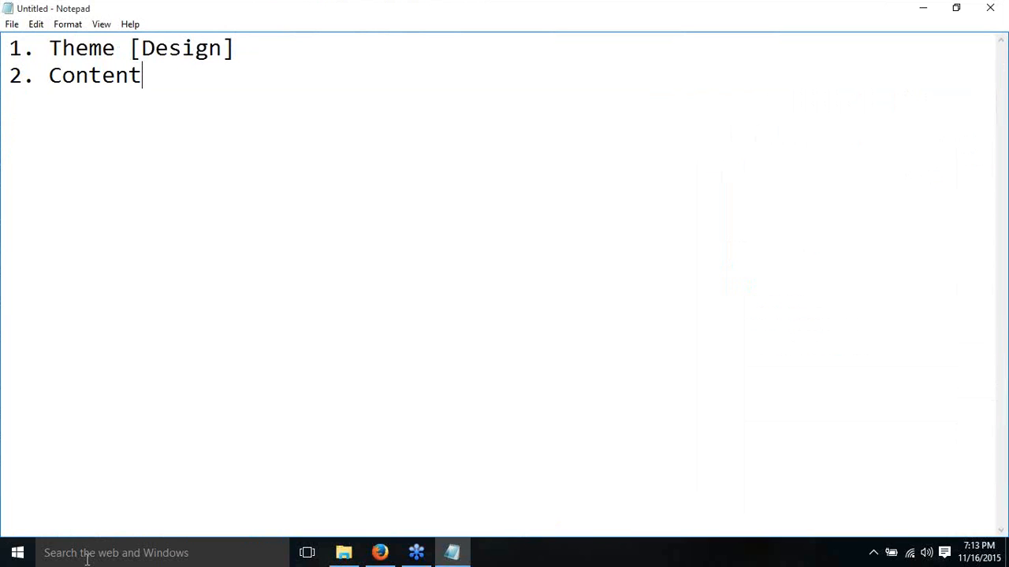
key("Return")
Add '3. Plugins [Funtionalities/Features]' as the third item, then highlight Theme [Design]
type("3. Plugins [Funtionalities")
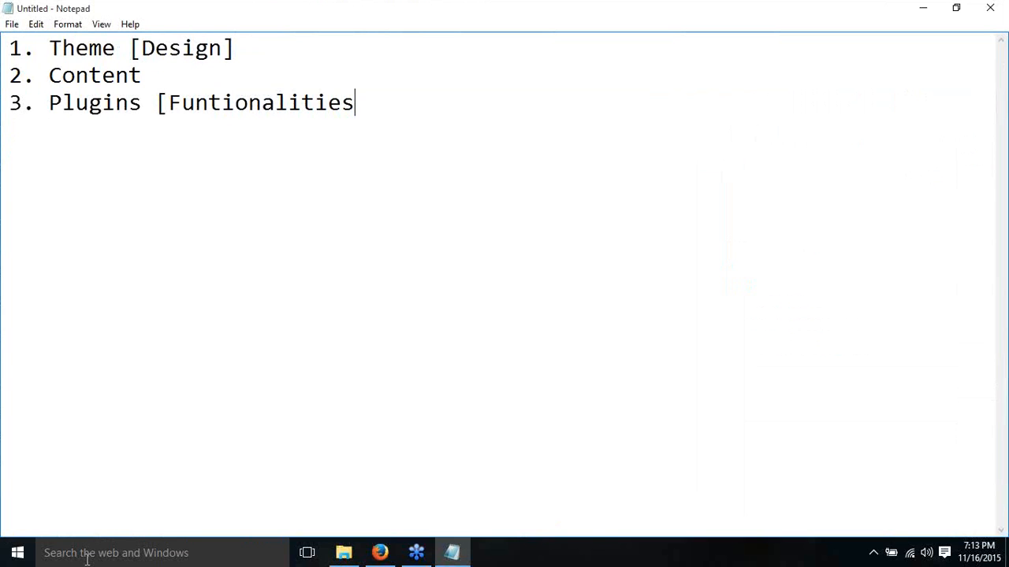
type("/Features]")
key("Return")
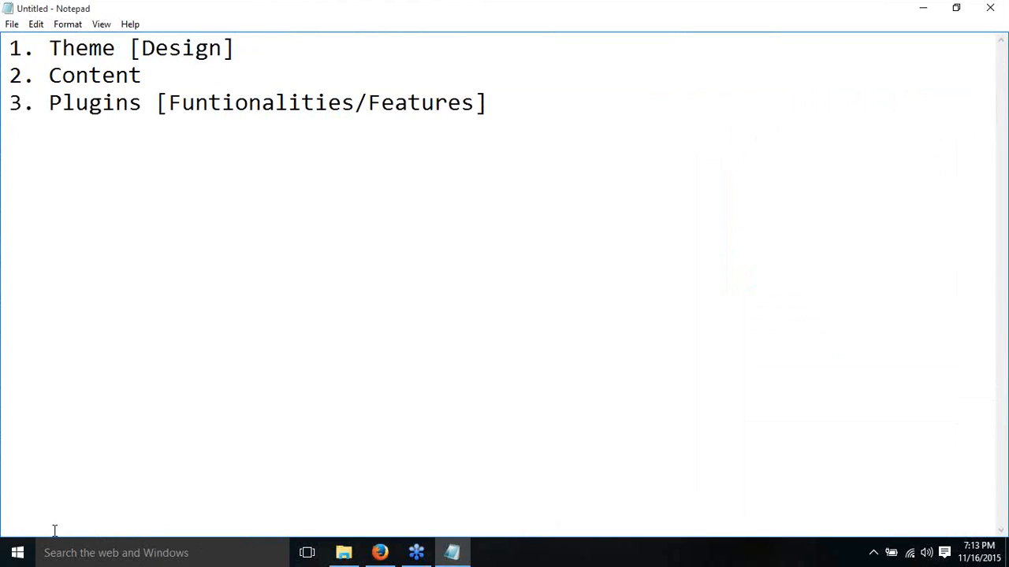
left_click_drag(50, 44, 238, 33)
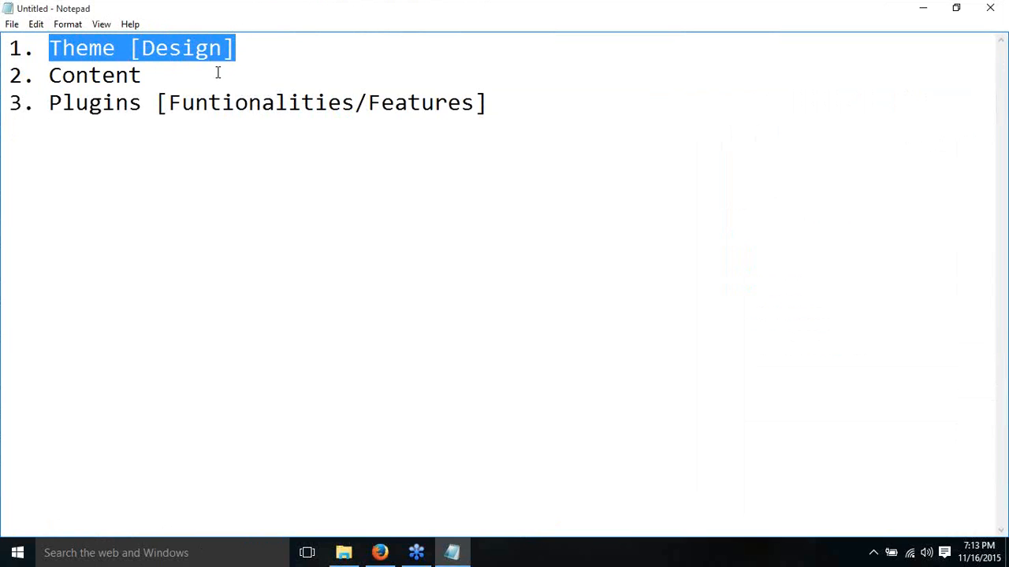
Save the note as Session3 in the Documents\7PM Batch folder
key("ctrl+s")
type("S")
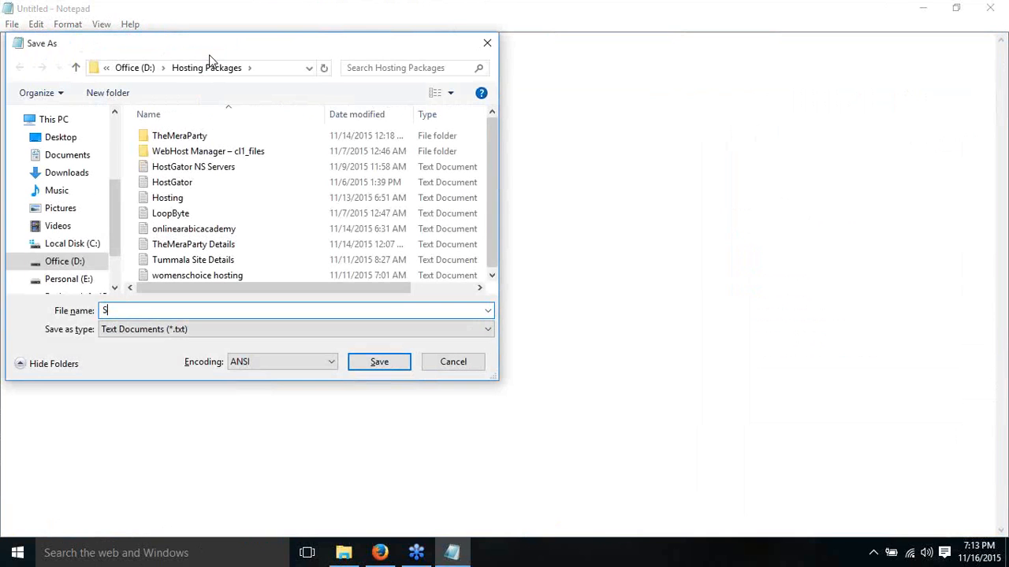
type("ession3")
left_click(69, 157)
double_click(194, 139)
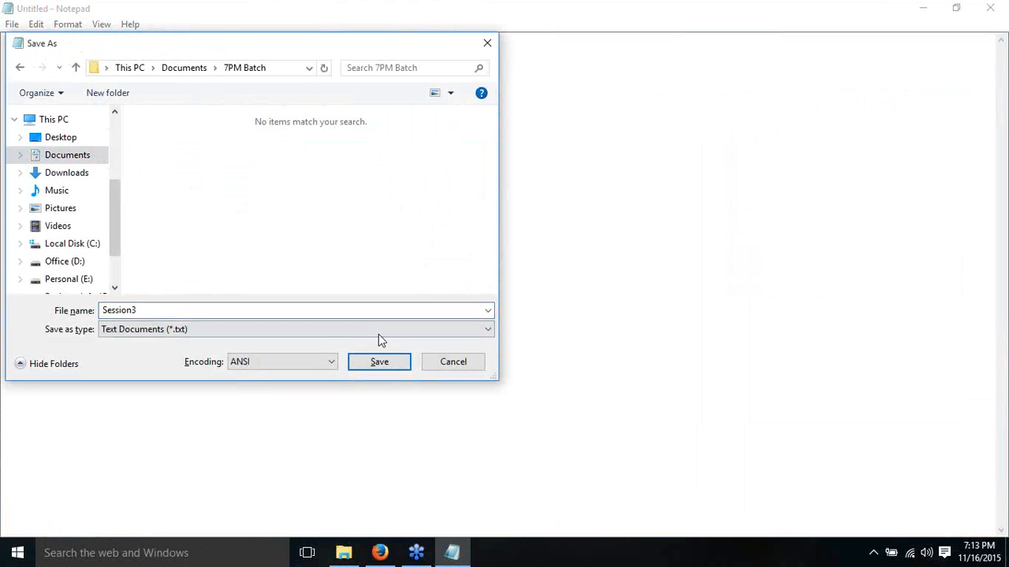
left_click(375, 365)
left_click(244, 189)
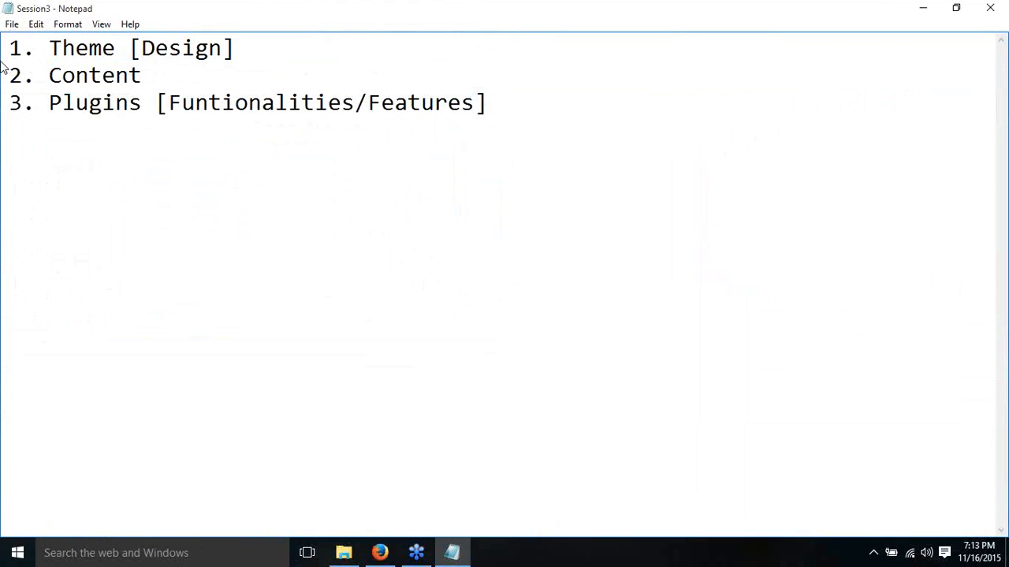
Insert an indented 'Free Themes' line under Theme [Design]
left_click_drag(4, 66, 7, 41)
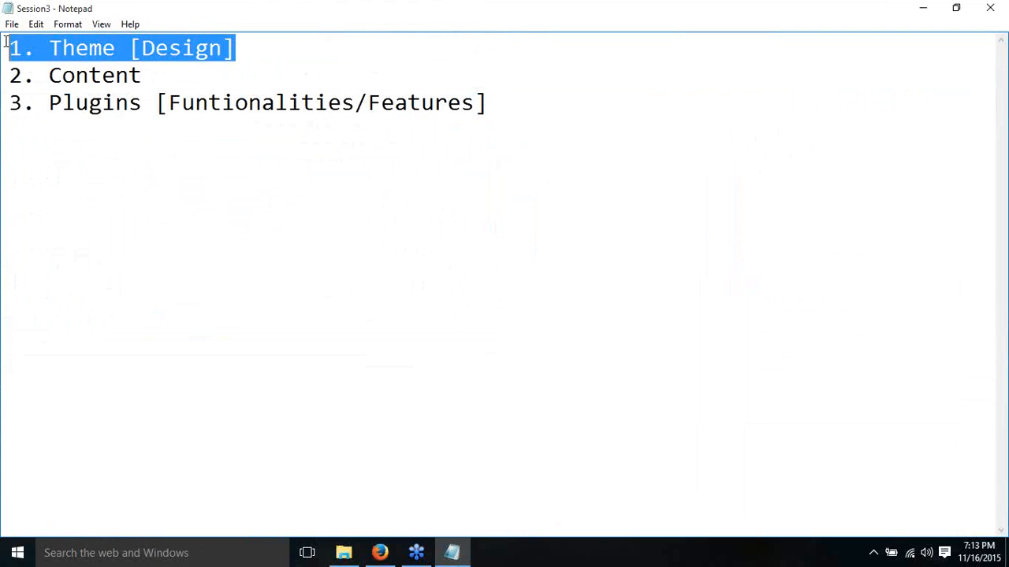
left_click(319, 55)
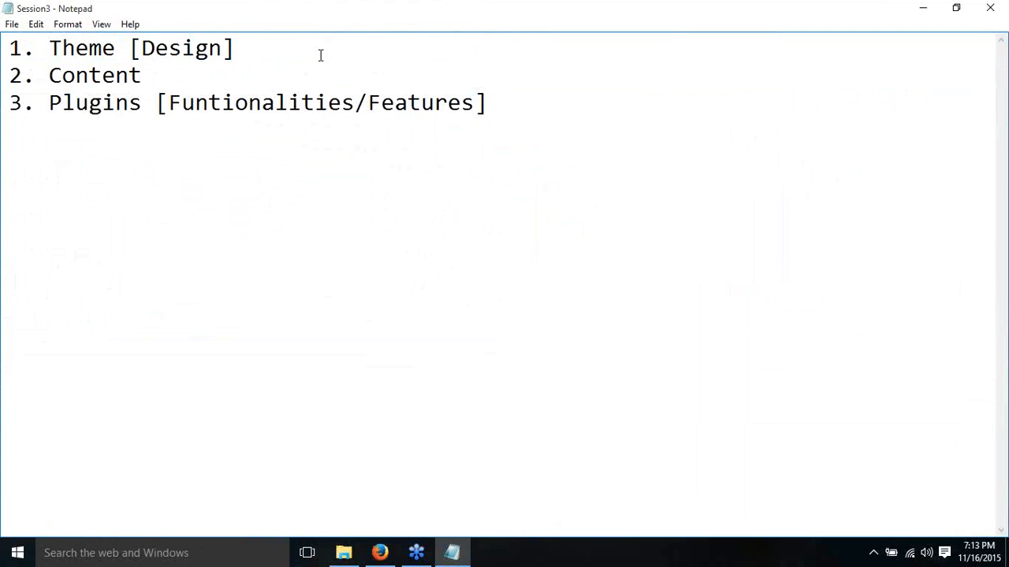
key("Return")
key("Return")
key("Return")
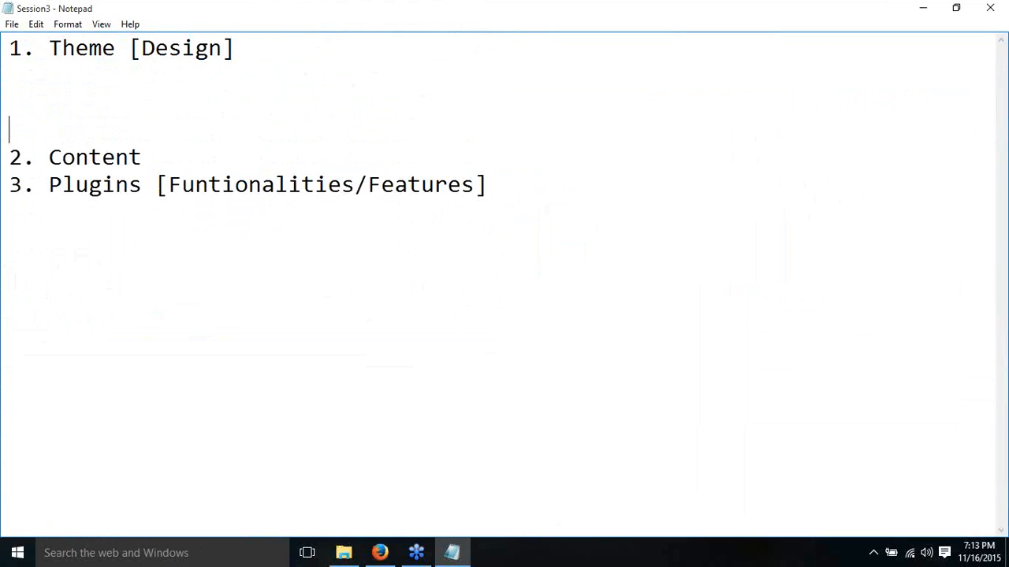
left_click(84, 95)
key("Tab")
type("Free Themes")
Add an indented 'Premium Themes [Complete Control]' line beneath Free Themes and highlight it
key("Return")
key("Tab")
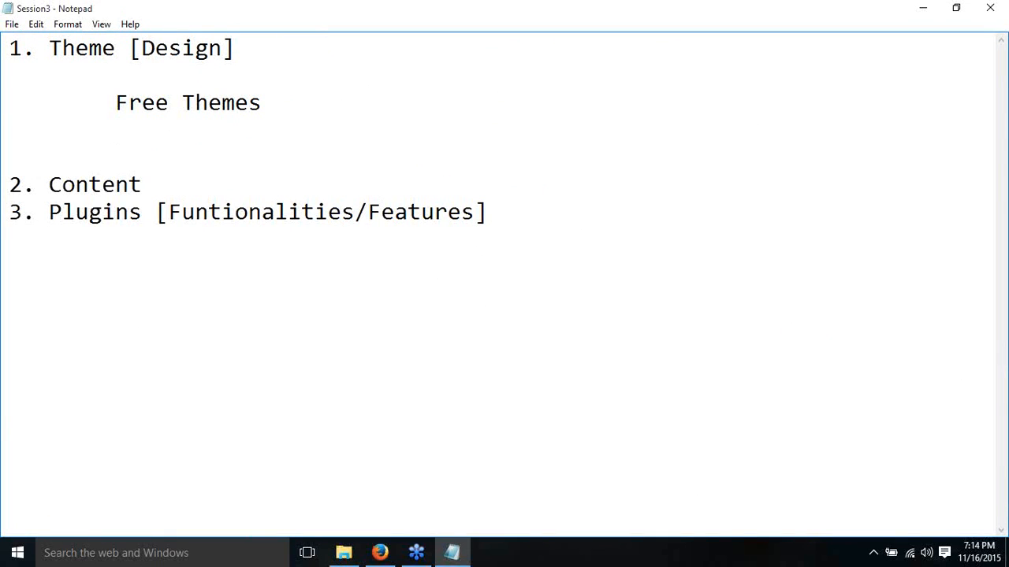
type("Premium Themes")
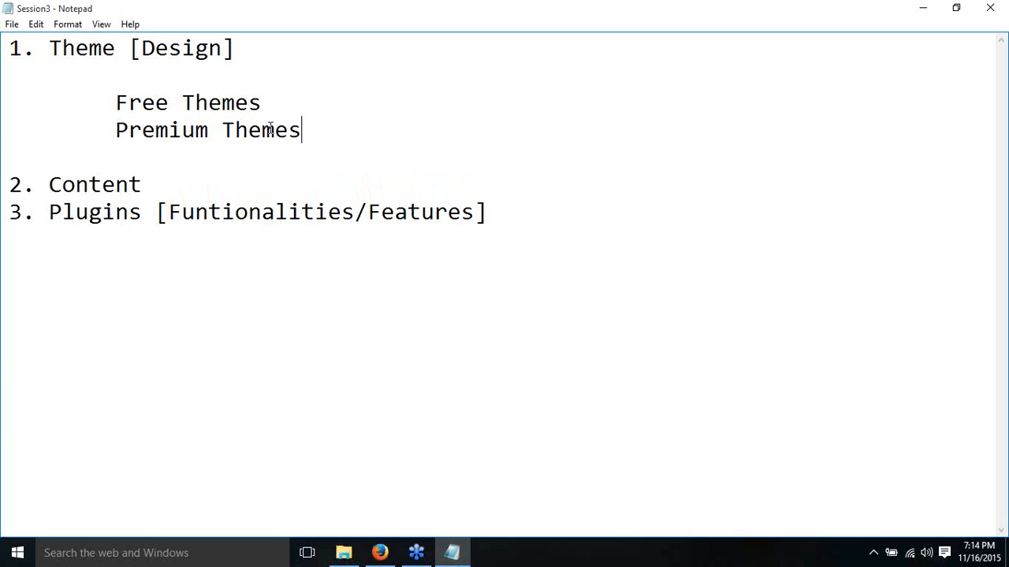
left_click_drag(104, 130, 331, 131)
left_click(351, 126)
type("[Complet")
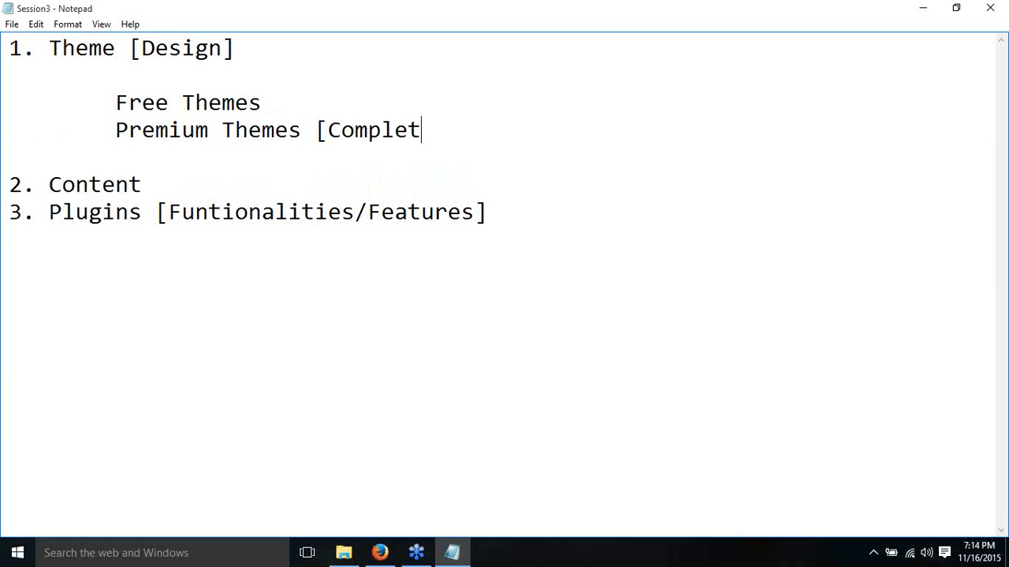
type("e Control[")
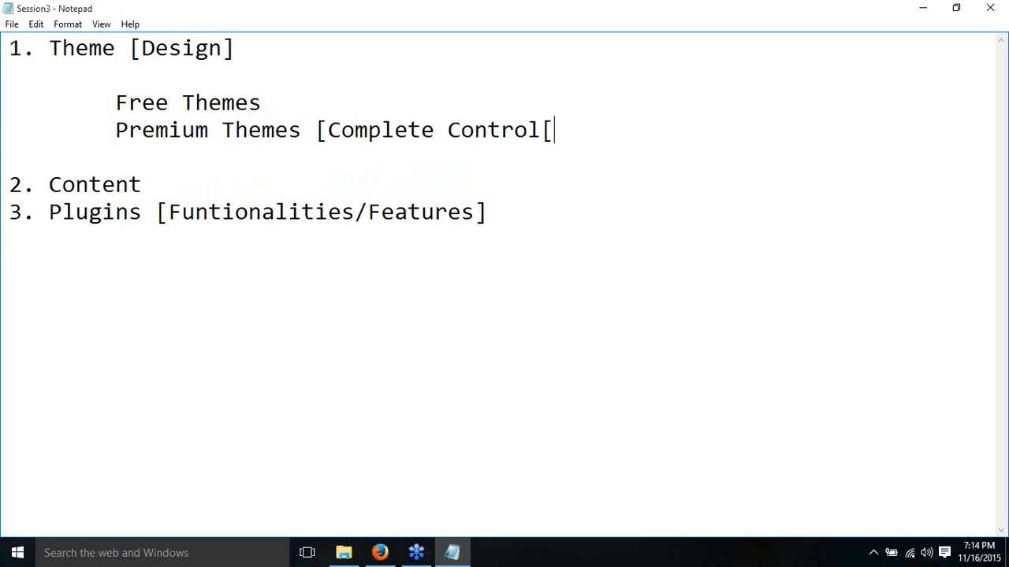
key("BackSpace")
type("]")
left_click_drag(116, 131, 300, 117)
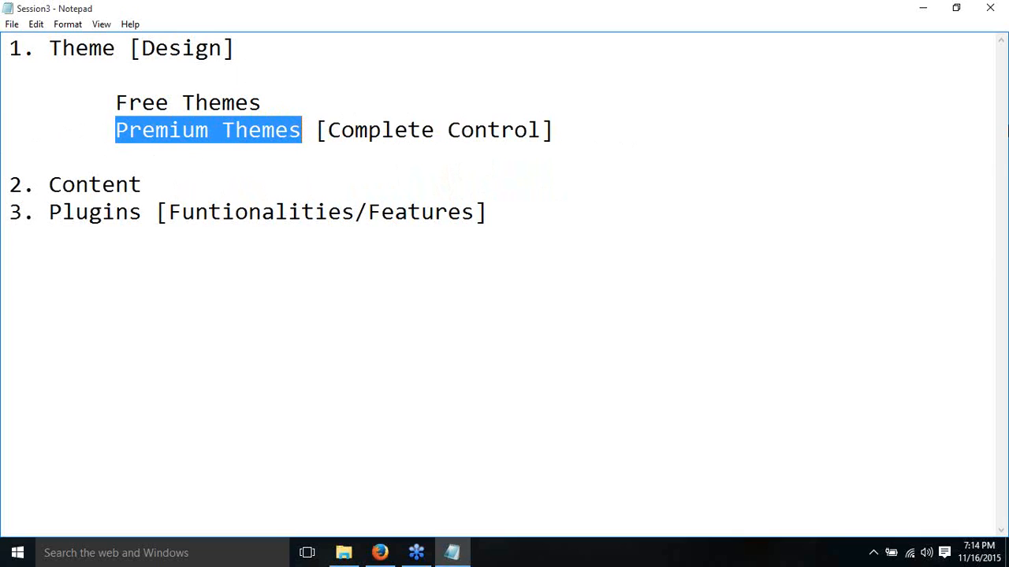
left_click(1003, 209)
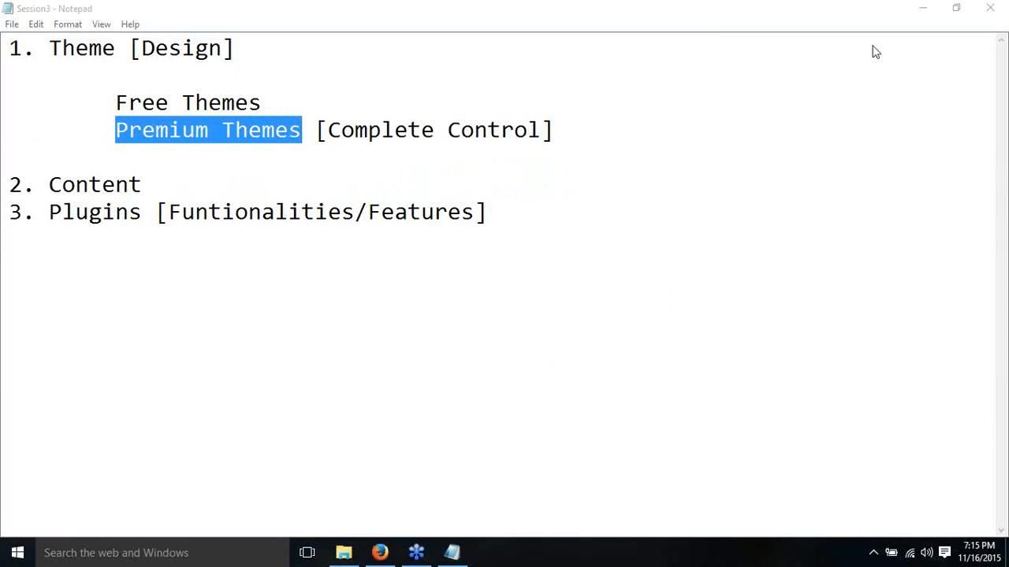
left_click(122, 204)
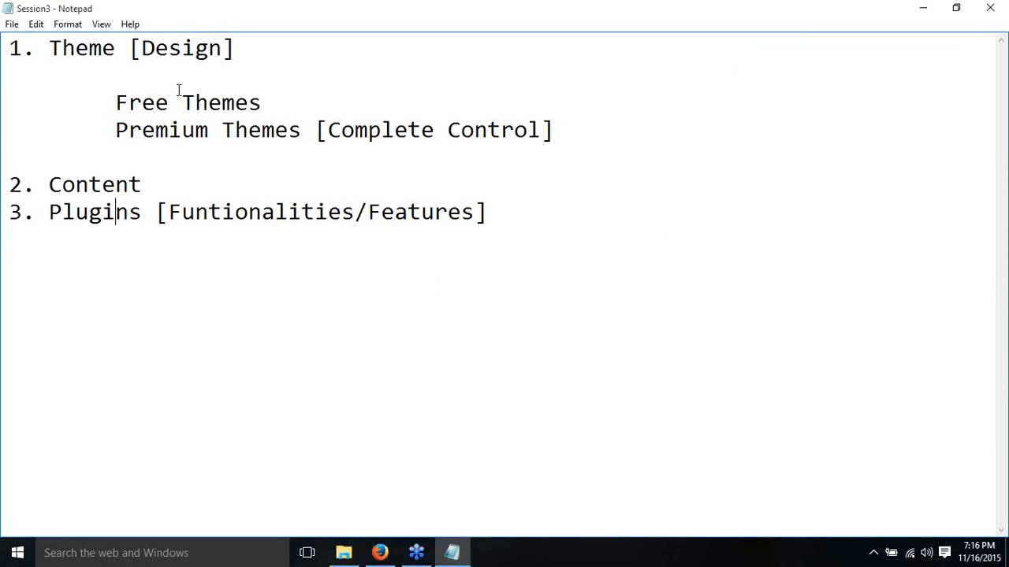
Highlight Free Themes in Notepad, then bring the Firefox WordPress Dashboard back to the front
left_click_drag(98, 99, 287, 98)
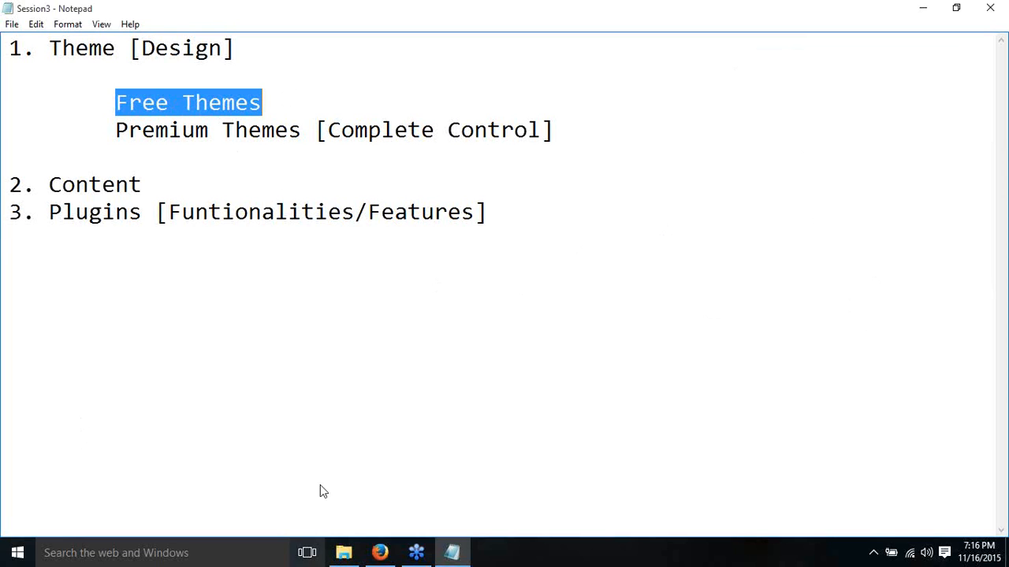
left_click(380, 552)
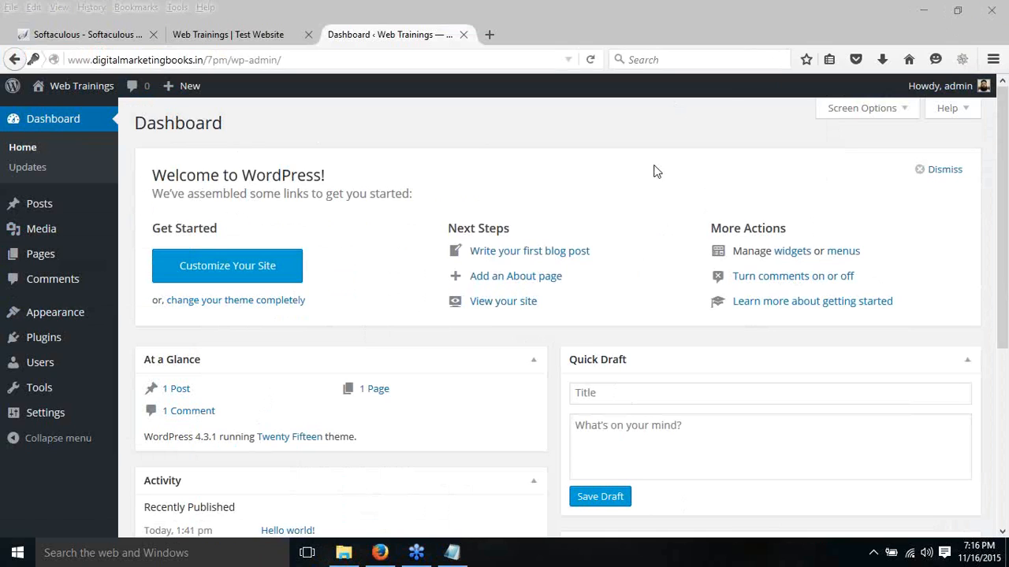
left_click(320, 143)
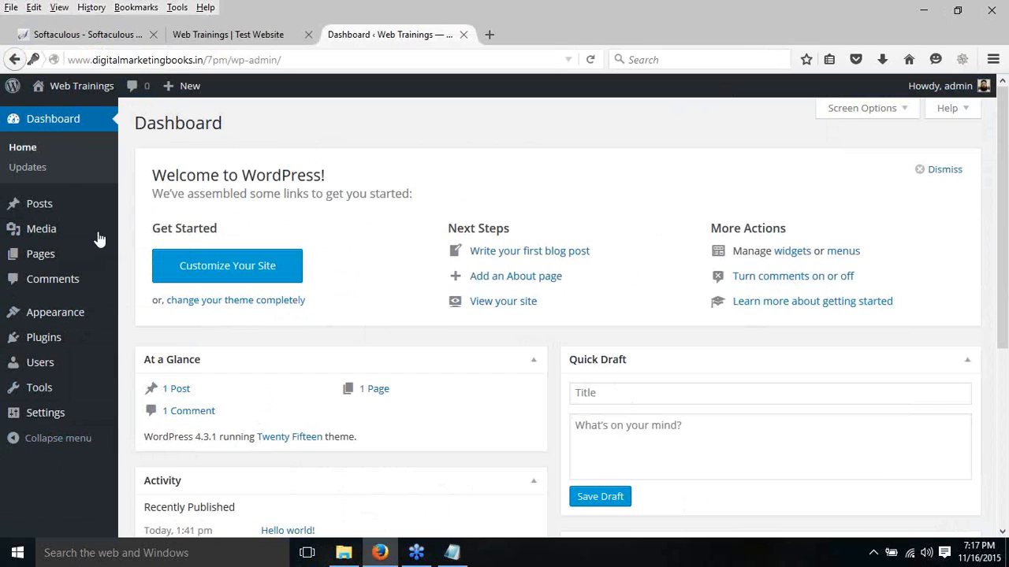
mouse_move(4, 360)
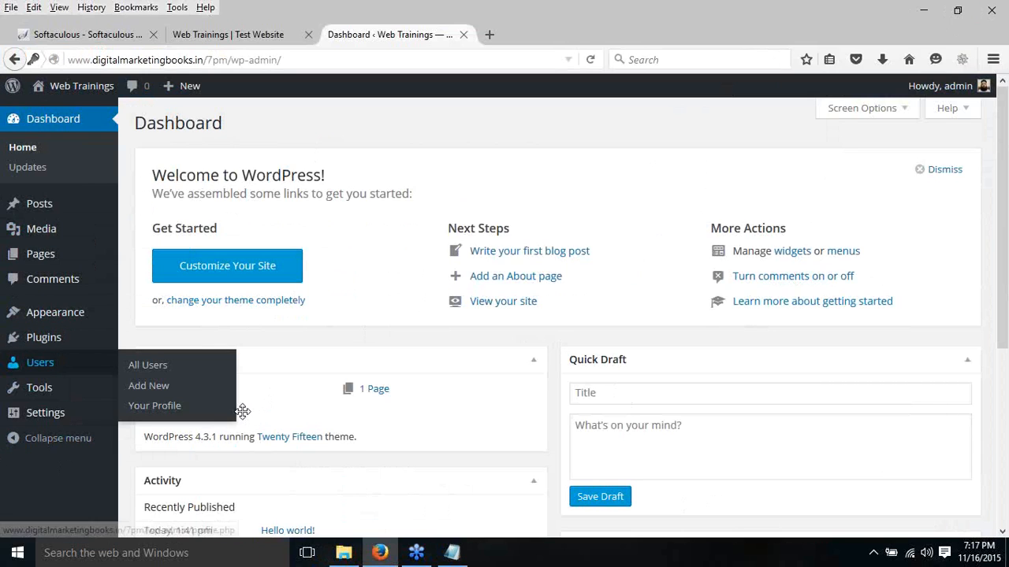
mouse_move(2, 134)
left_mouse_down()
mouse_move(0, 427)
mouse_move(46, 467)
mouse_move(151, 383)
mouse_move(160, 138)
mouse_move(32, 108)
left_mouse_up()
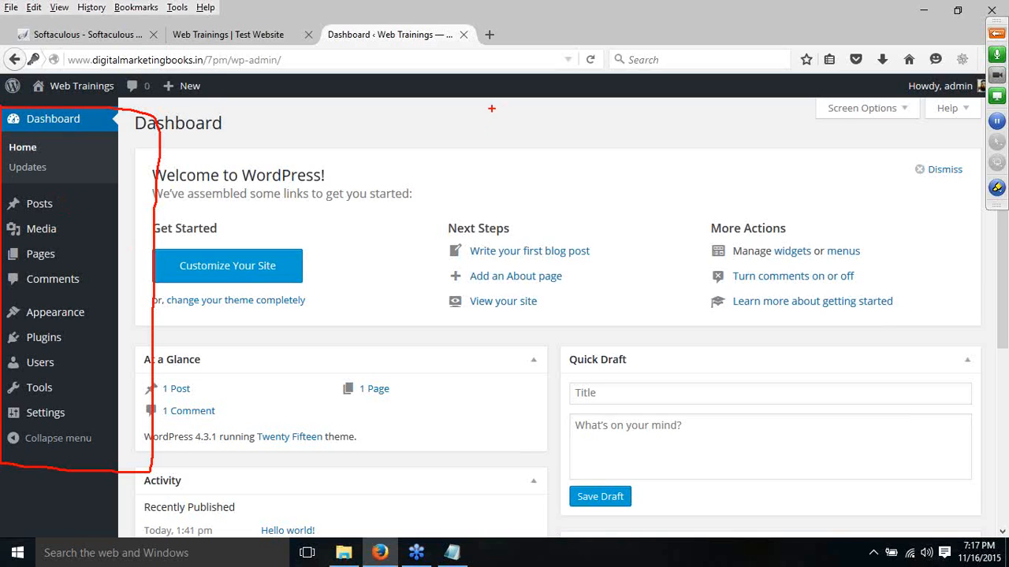
mouse_move(155, 258)
left_mouse_down()
mouse_move(200, 254)
mouse_move(221, 273)
left_mouse_up()
mouse_move(202, 233)
left_mouse_down()
mouse_move(247, 254)
mouse_move(212, 303)
left_mouse_up()
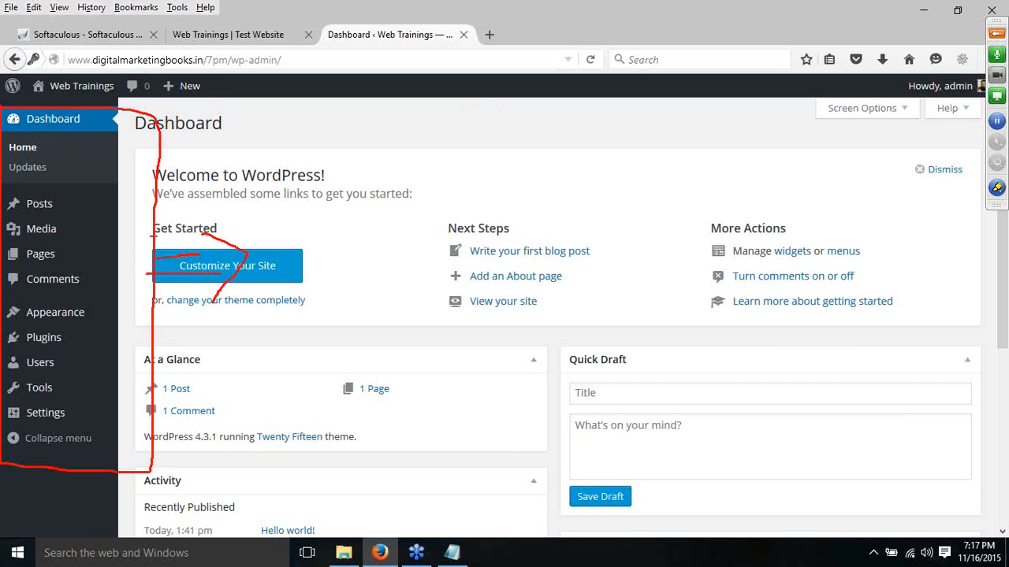
key("Escape")
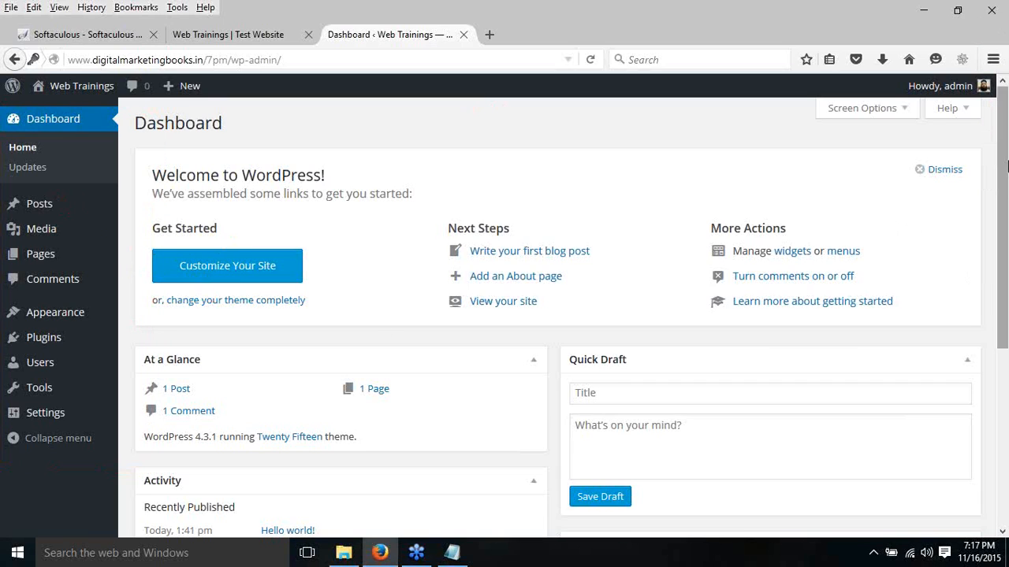
left_click(1000, 34)
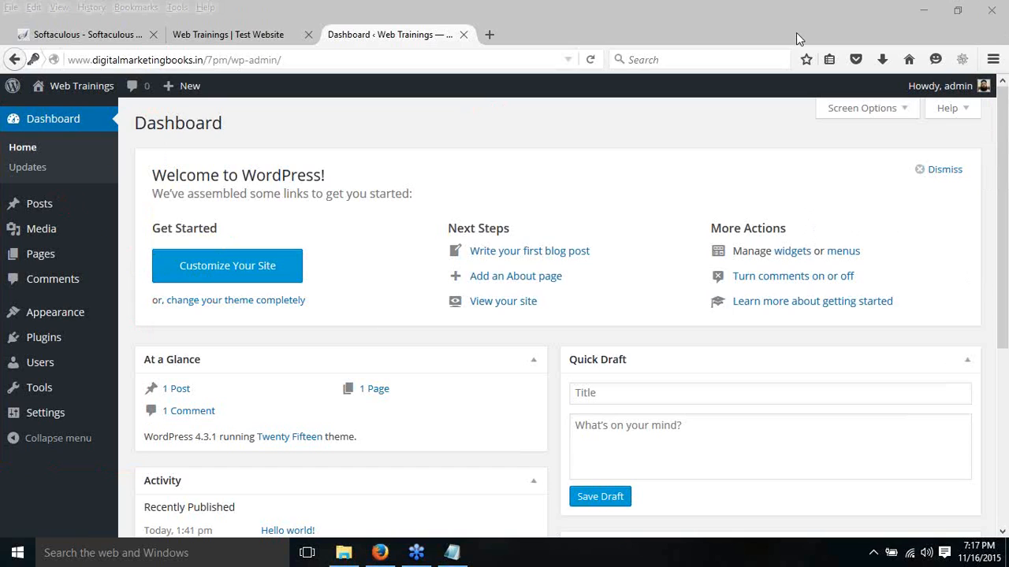
Go to Appearance > Themes and on to the Add Themes page
mouse_move(60, 315)
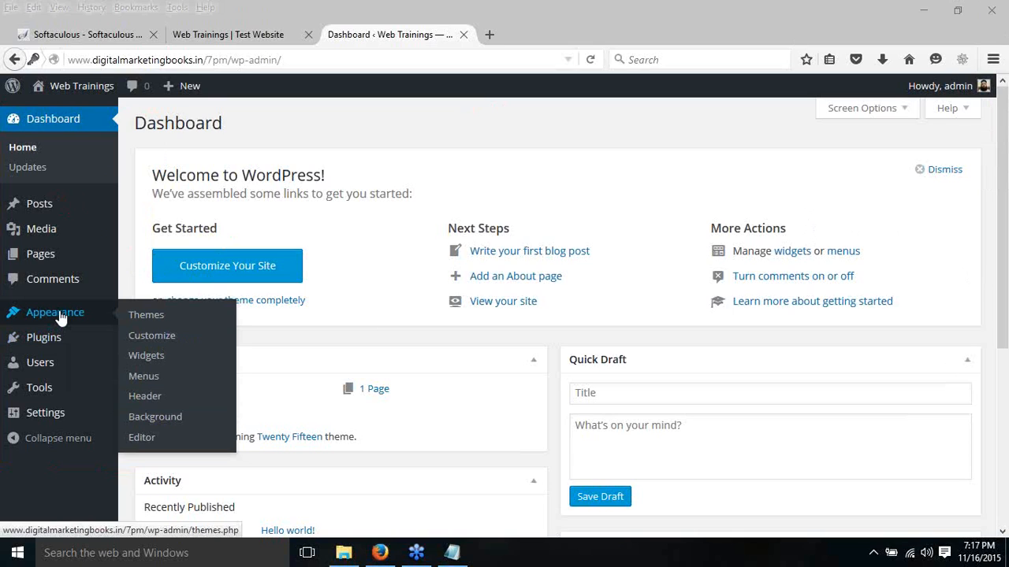
left_click(148, 319)
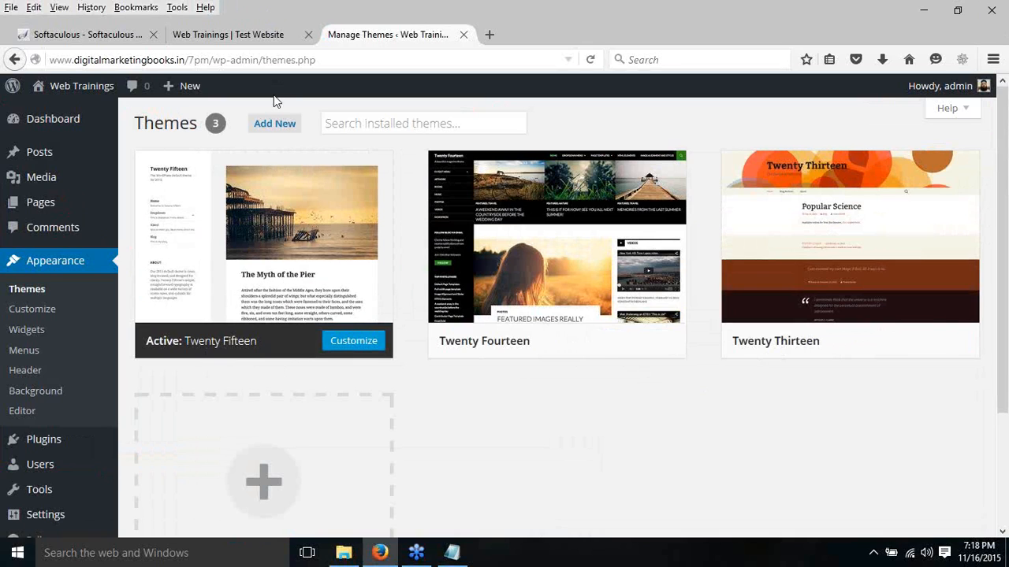
mouse_move(271, 85)
left_mouse_down()
mouse_move(228, 132)
mouse_move(319, 137)
mouse_move(288, 84)
left_mouse_up()
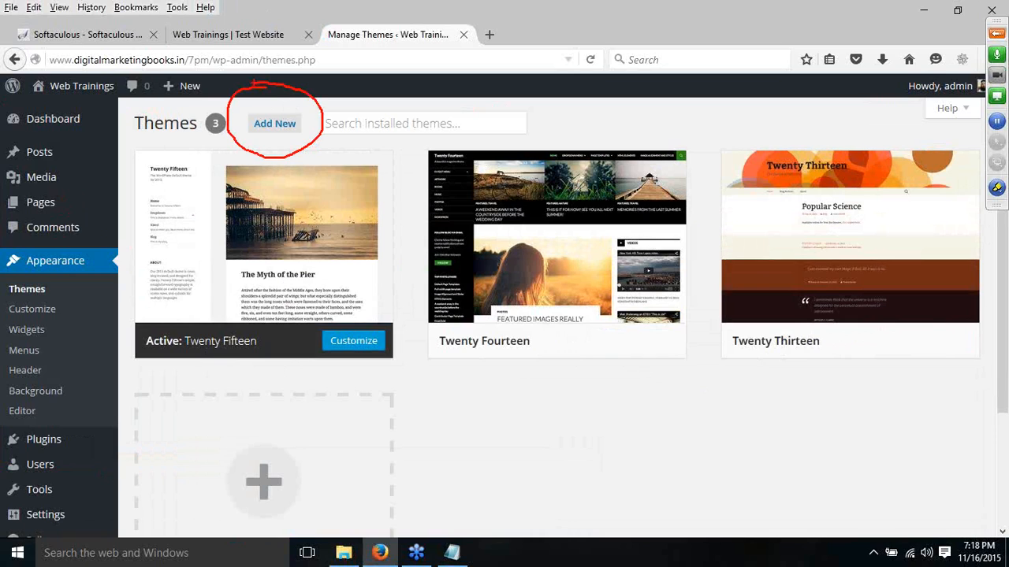
key("Escape")
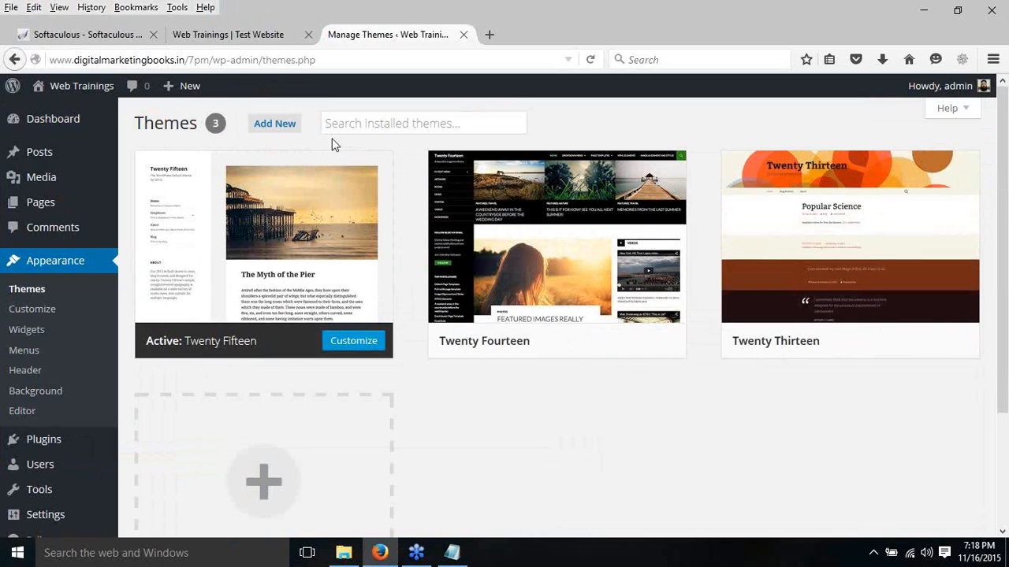
left_click(276, 132)
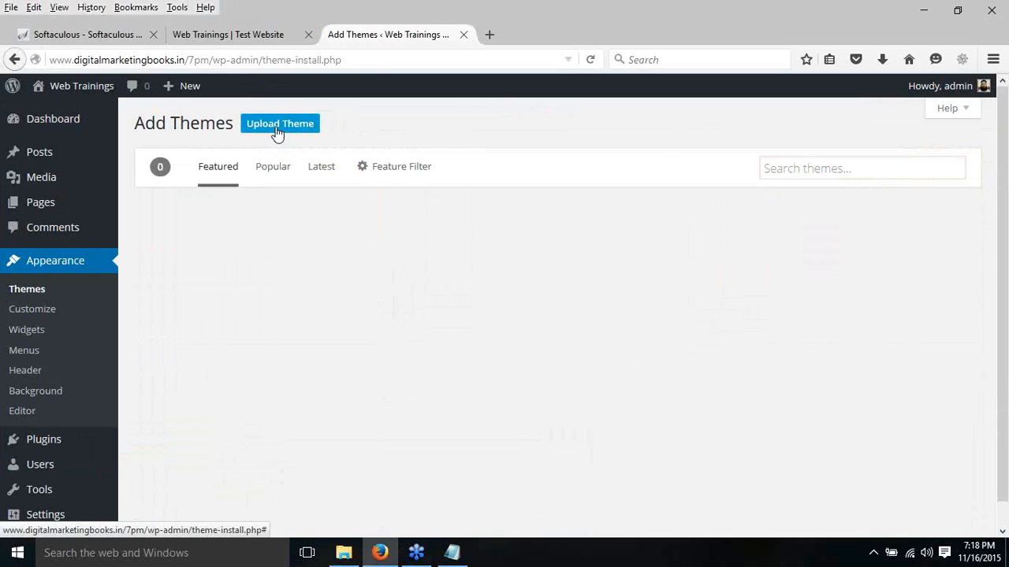
Scroll through the Featured themes, such as OS Gourmet, The Thinker Lite and BLDR
mouse_move(553, 276)
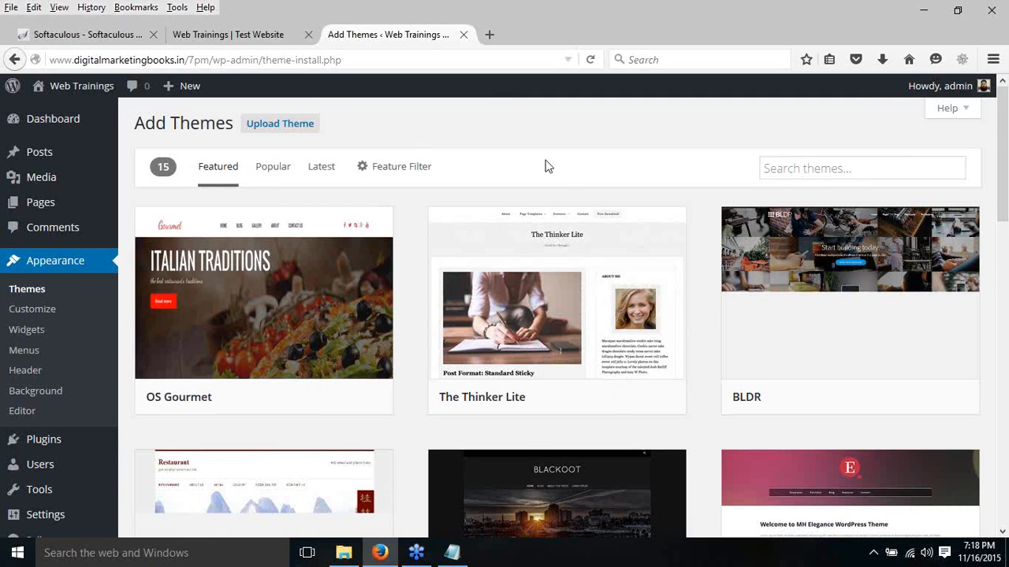
mouse_move(833, 397)
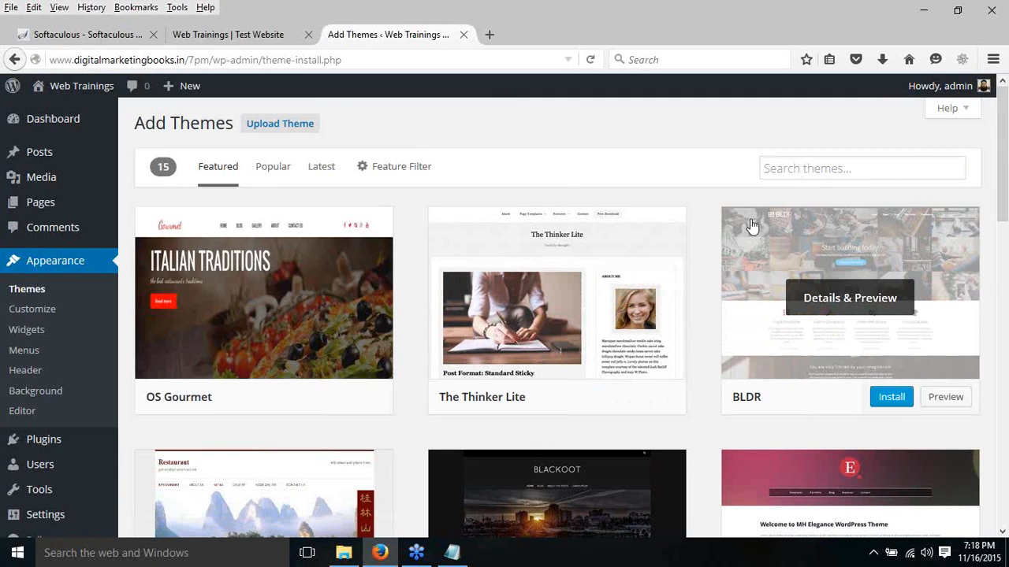
scroll(526, 116, "down", 4)
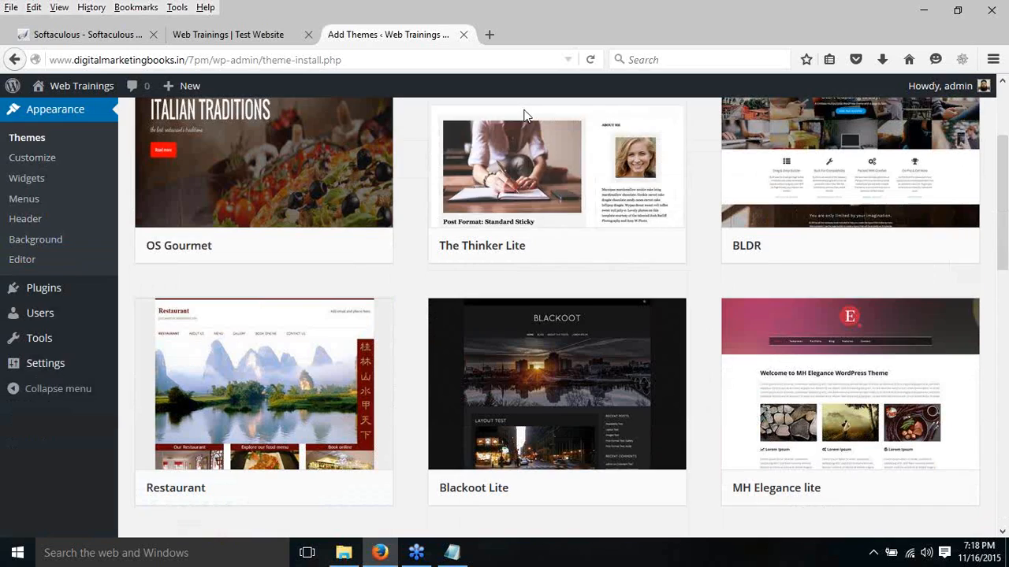
mouse_move(227, 374)
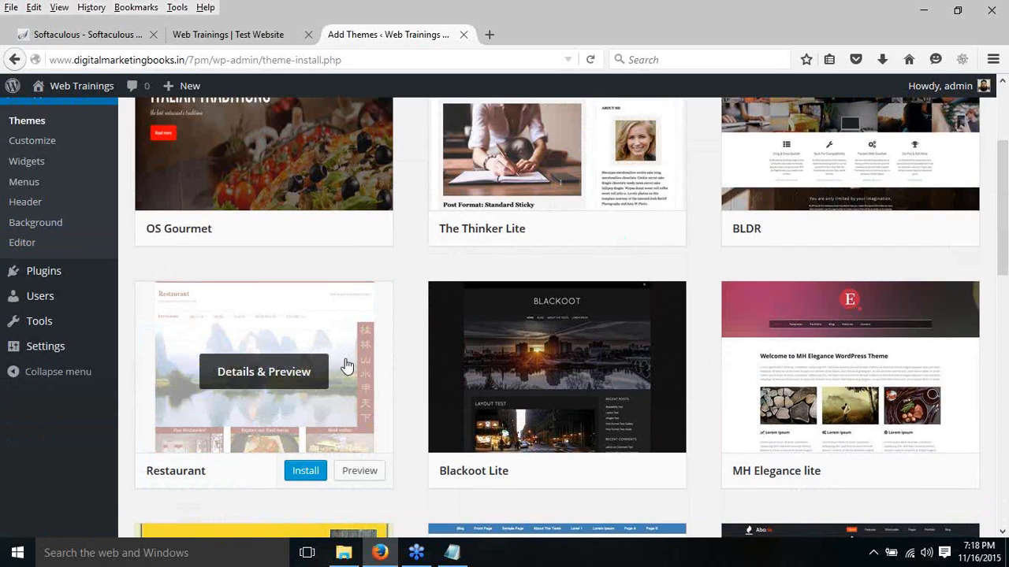
mouse_move(499, 354)
scroll(503, 352, "down", 3)
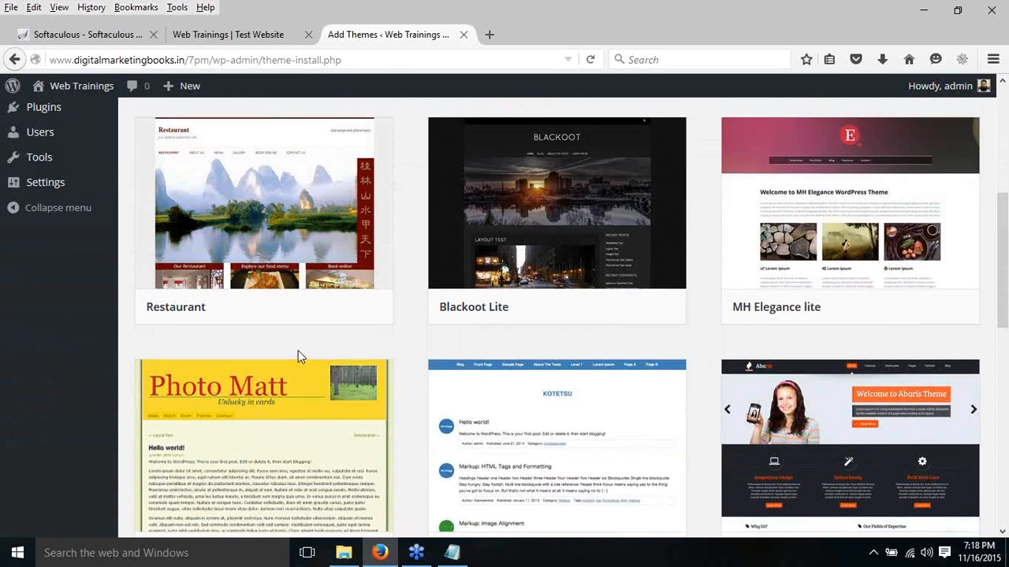
scroll(298, 351, "up", 4)
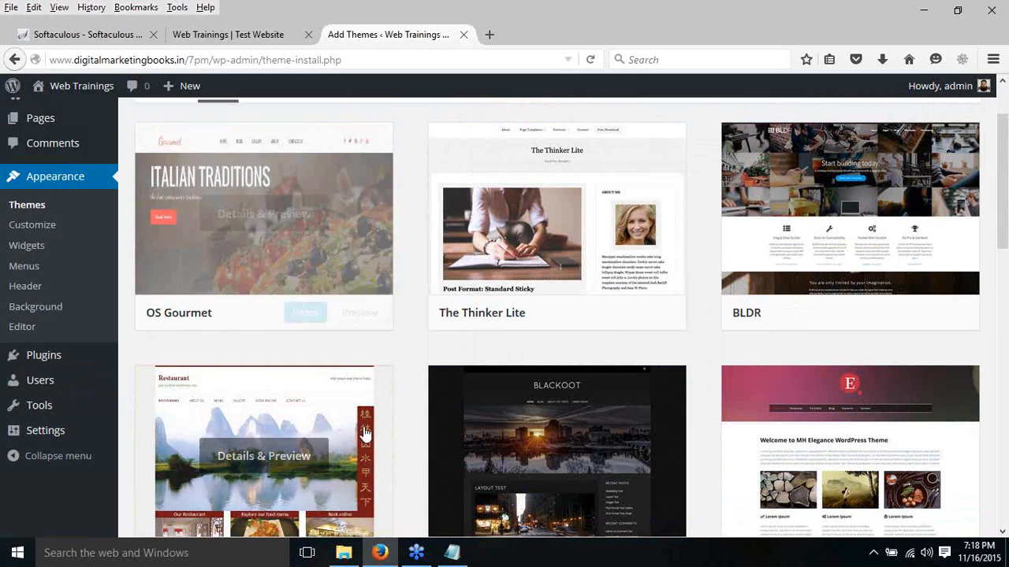
scroll(355, 394, "down", 3)
mouse_move(637, 381)
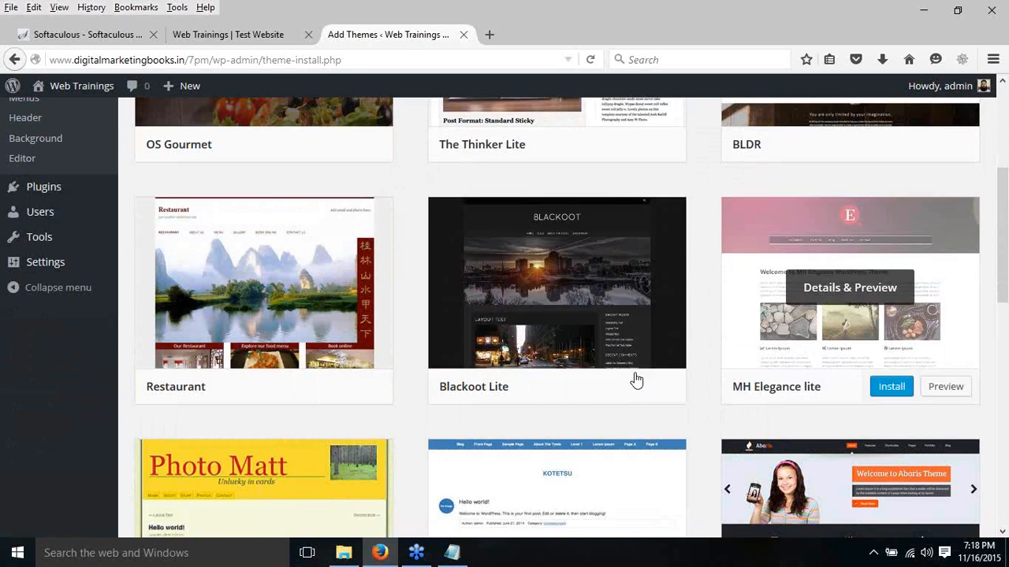
scroll(614, 297, "down", 4)
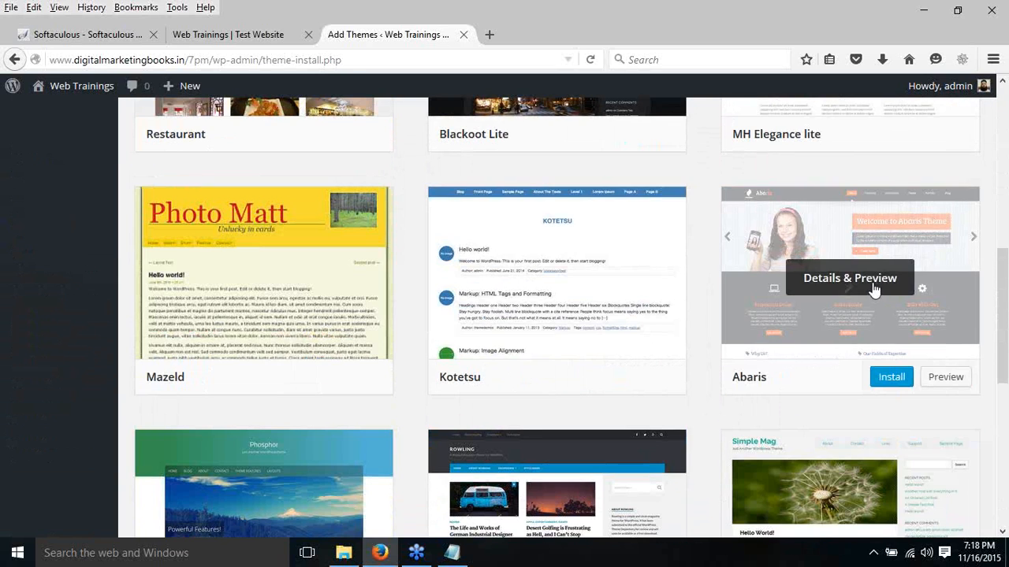
scroll(873, 288, "down", 3)
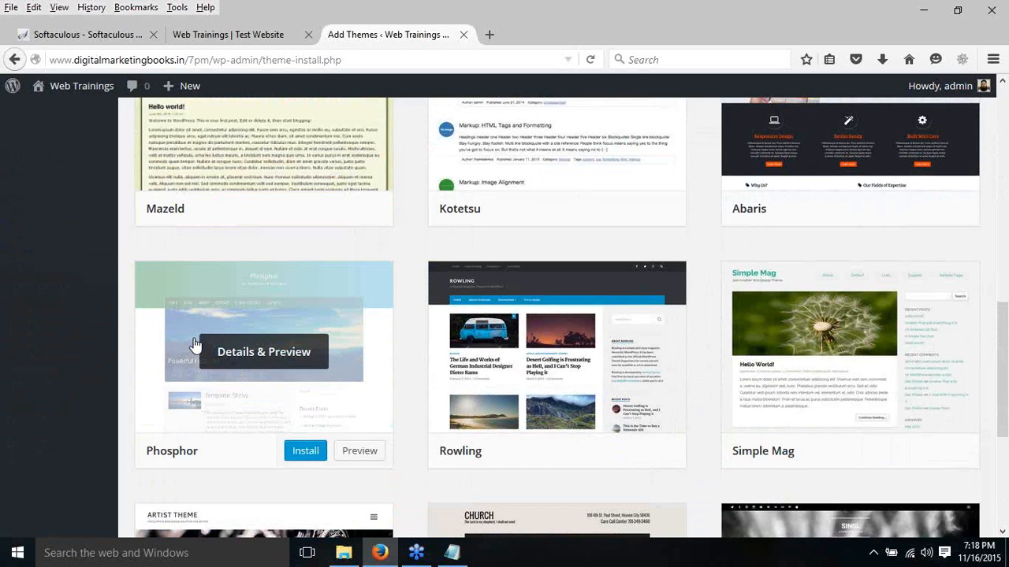
scroll(194, 347, "down", 3)
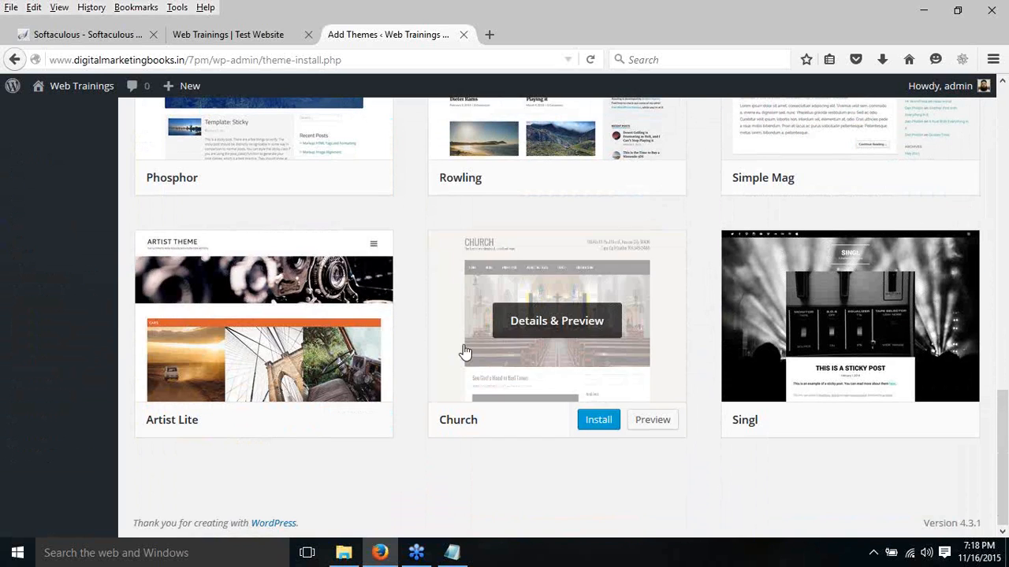
scroll(403, 273, "up", 10)
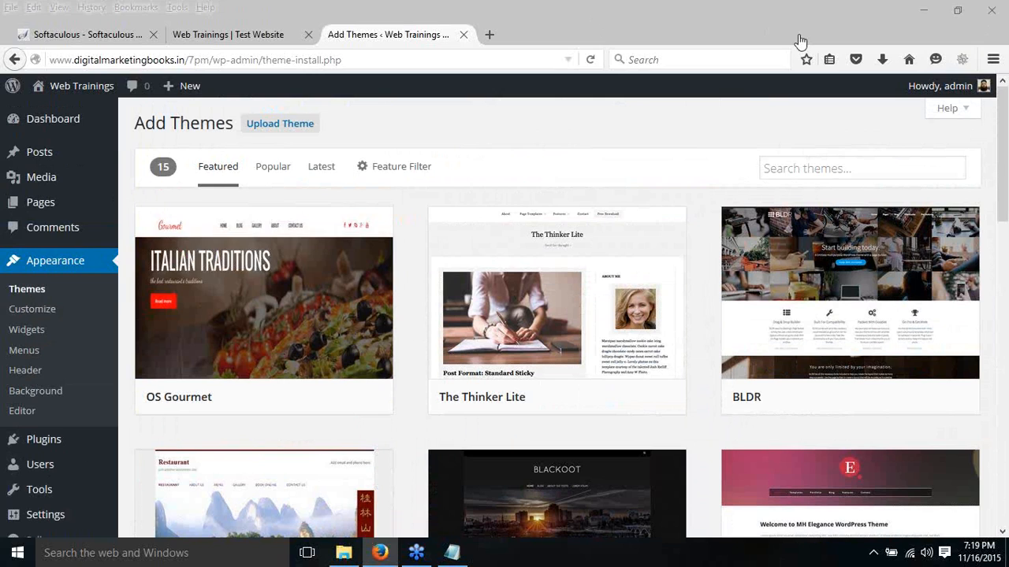
Switch to the Popular themes list and scroll the grid to locate the Customizr card
left_click(270, 173)
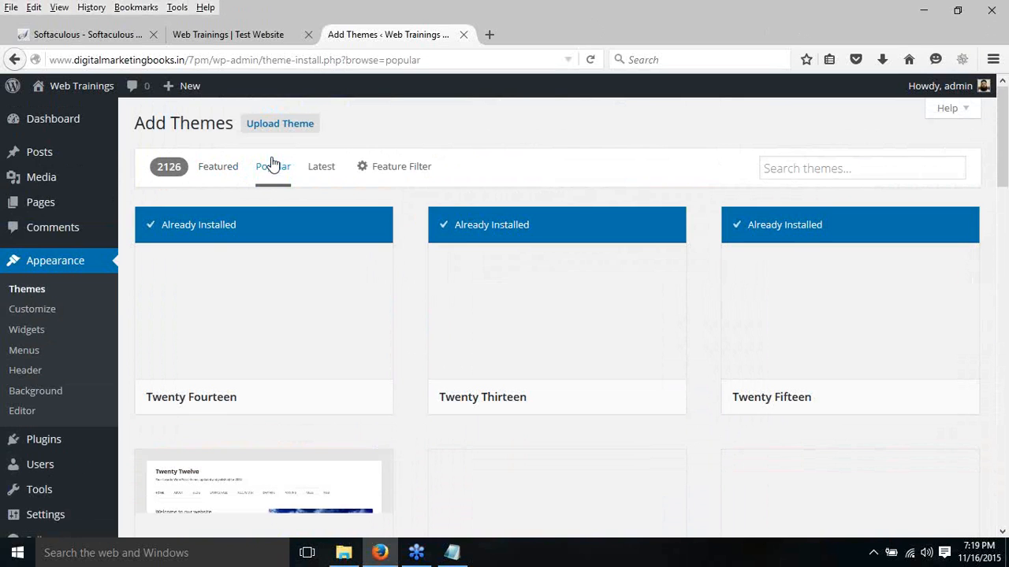
scroll(845, 295, "down", 5)
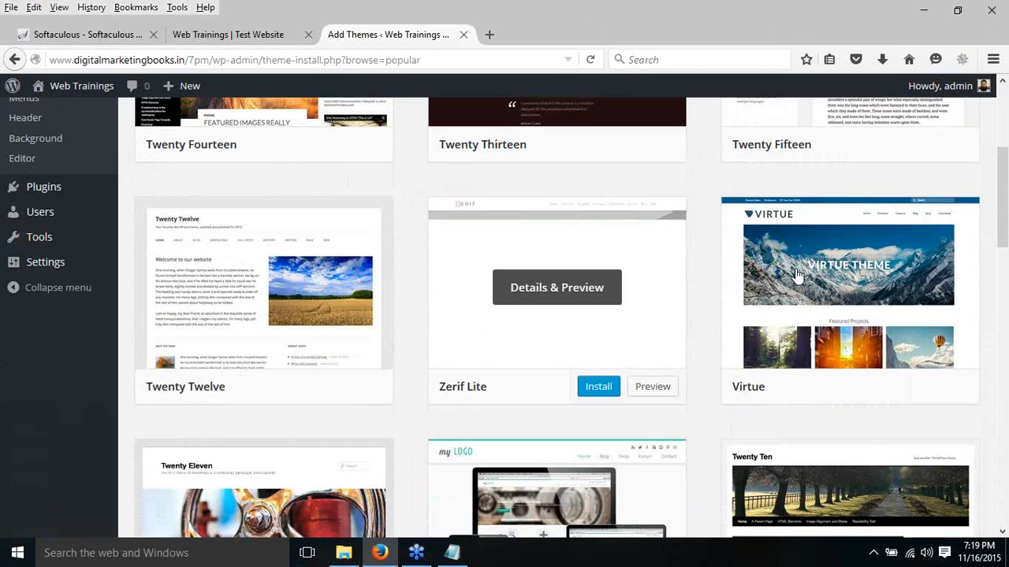
scroll(287, 364, "down", 3)
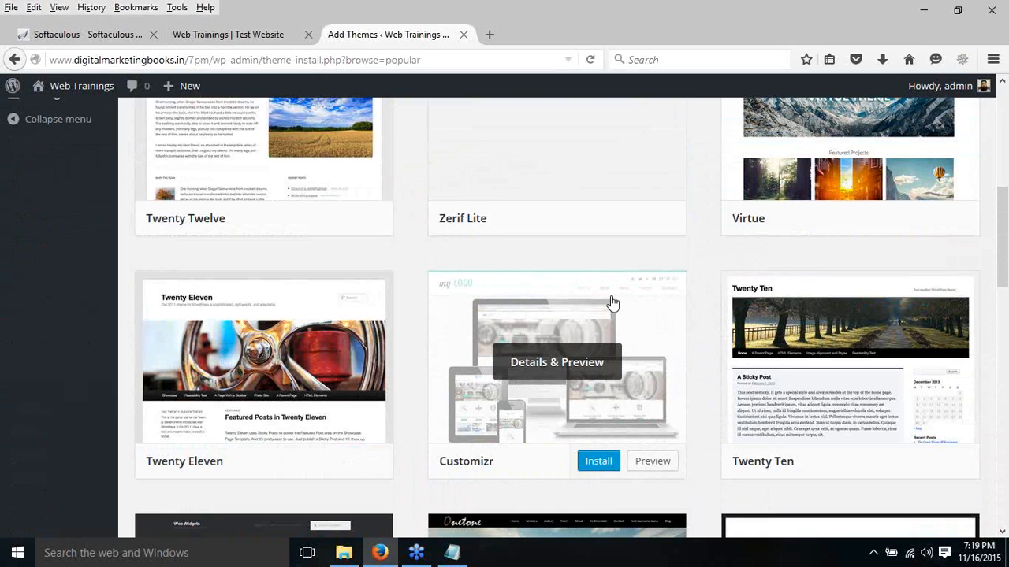
scroll(597, 364, "down", 4)
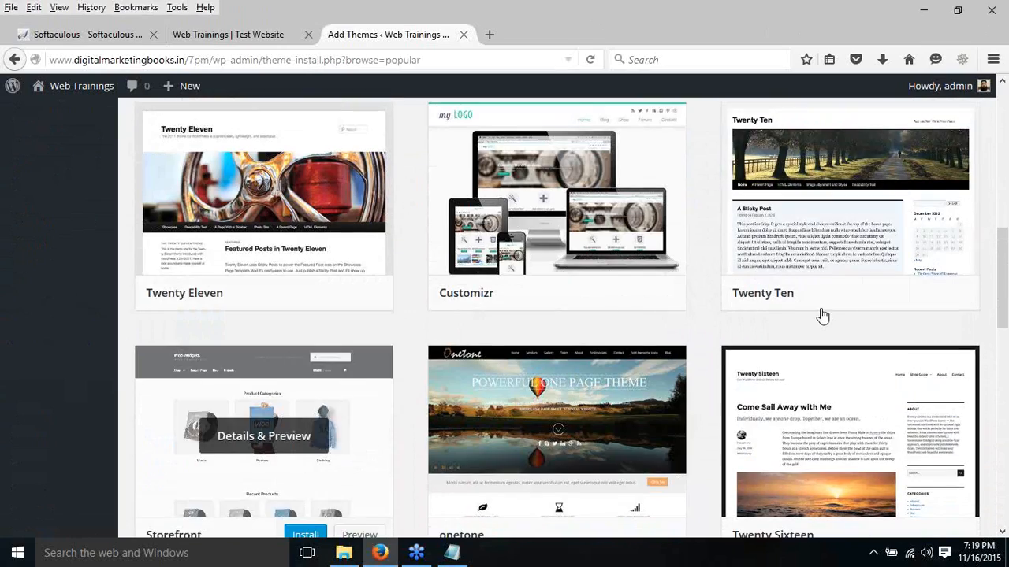
scroll(822, 315, "down", 2)
scroll(615, 387, "down", 8)
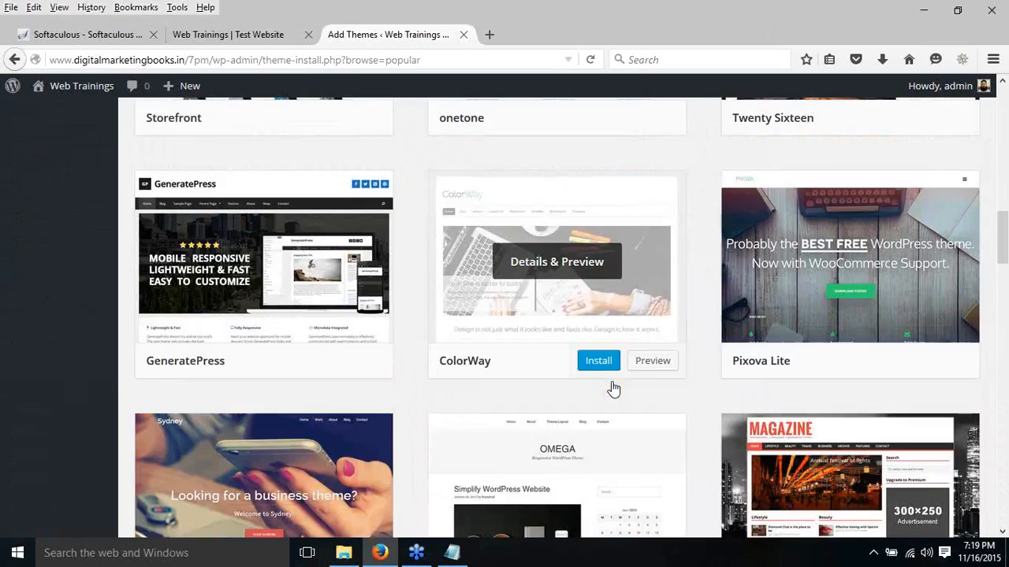
scroll(609, 390, "down", 3)
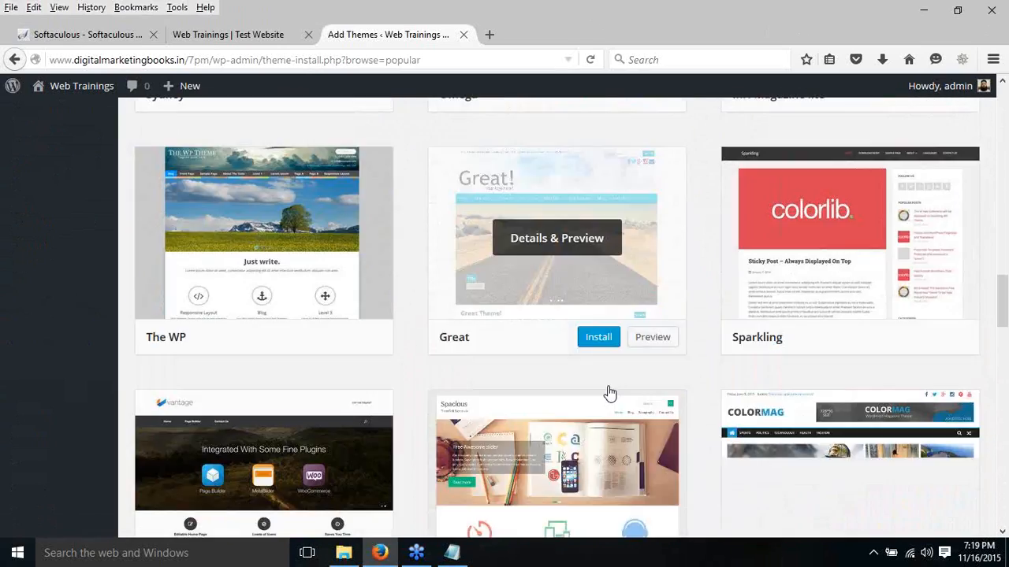
scroll(609, 386, "down", 1)
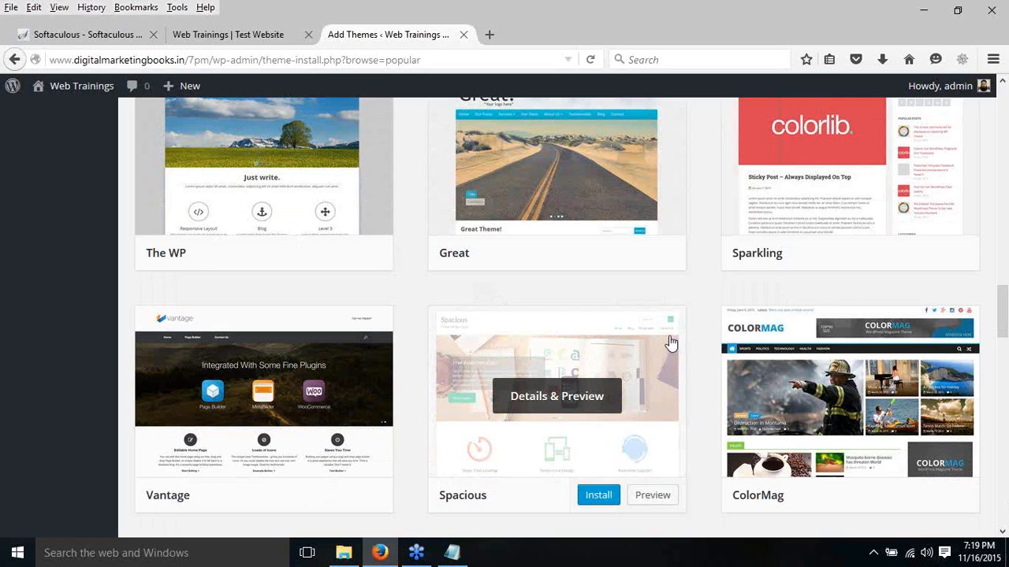
scroll(670, 342, "up", 3)
scroll(670, 342, "up", 4)
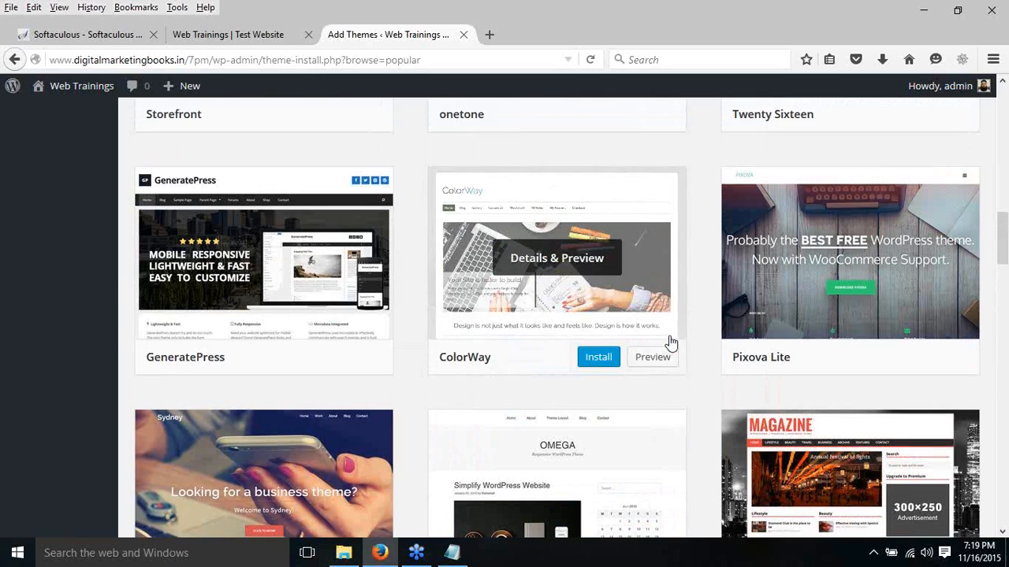
scroll(671, 342, "up", 6)
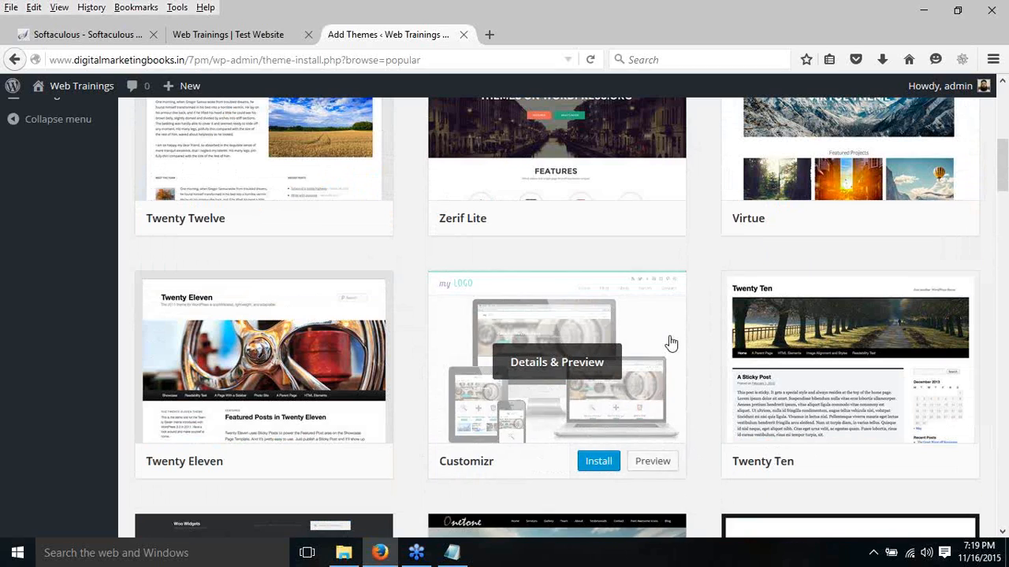
scroll(670, 342, "up", 1)
scroll(569, 284, "down", 3)
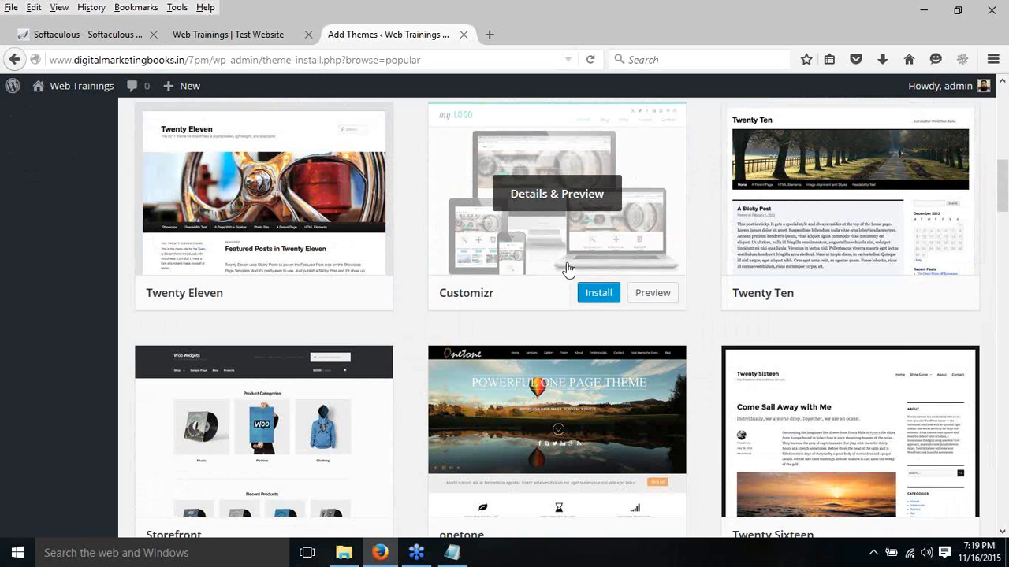
left_click_drag(439, 298, 511, 300)
Open the Customizr theme's details and live preview
left_click(512, 300)
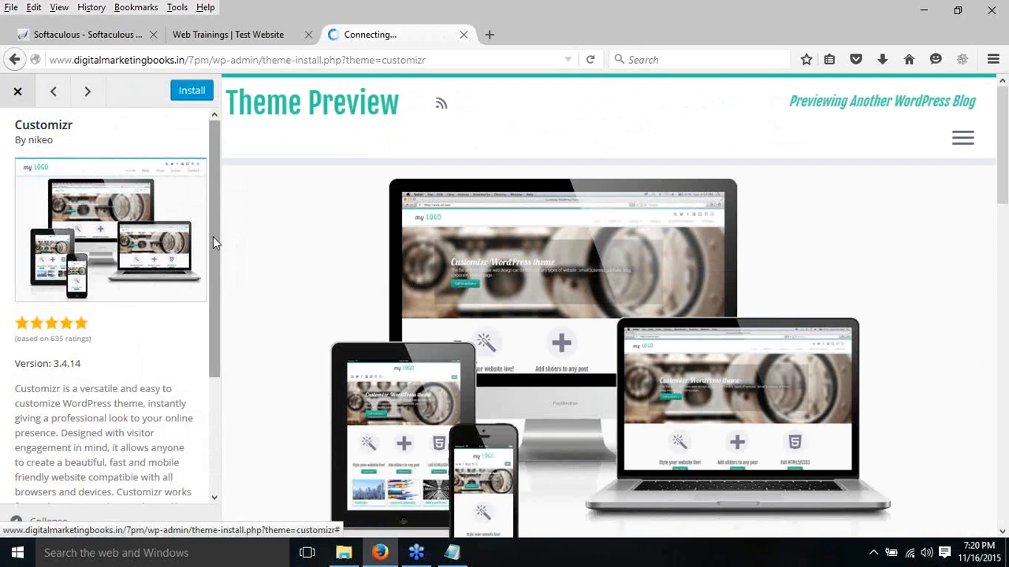
left_click_drag(213, 236, 212, 245)
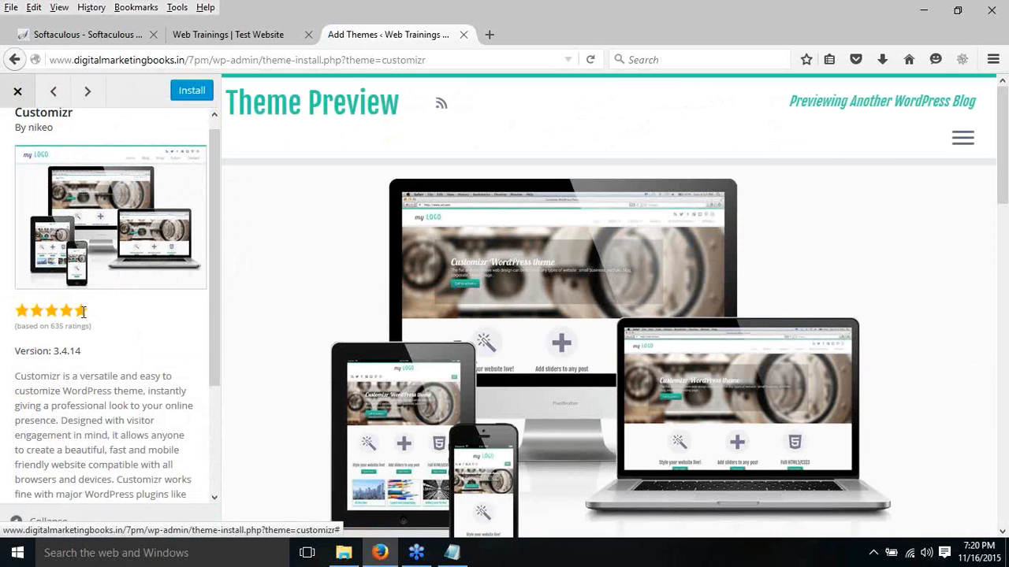
left_click_drag(219, 266, 222, 402)
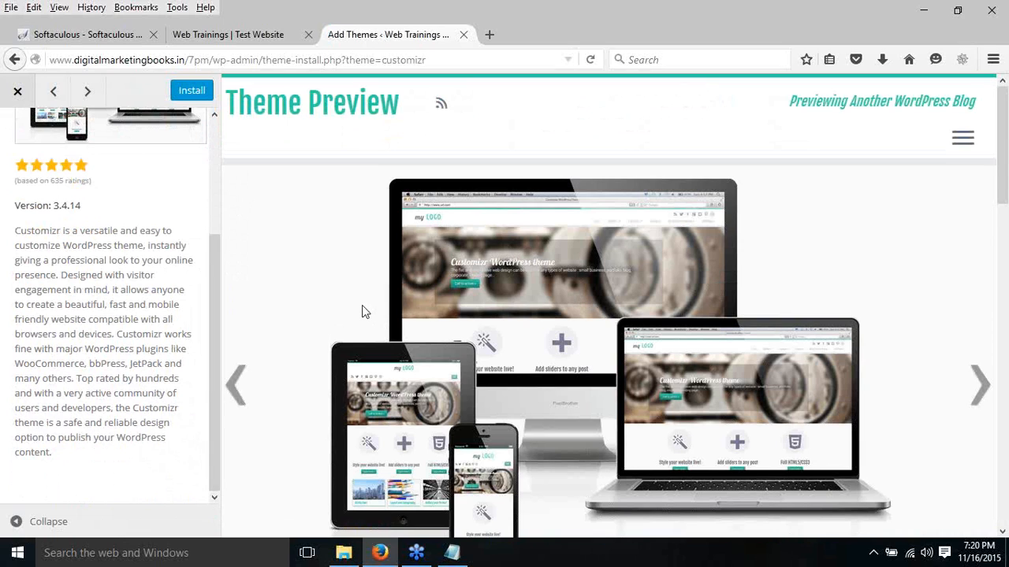
key("ctrl+2")
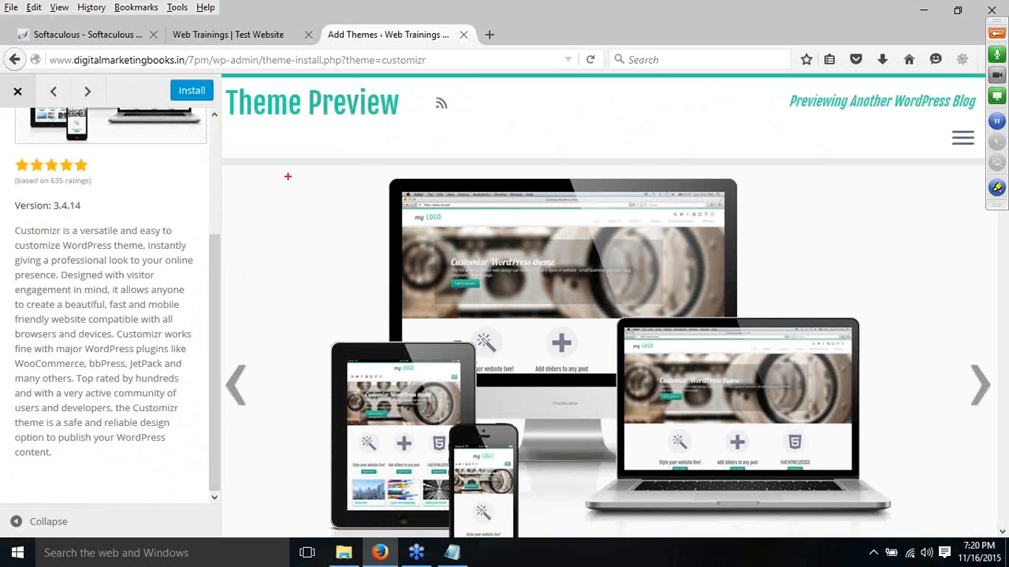
Mark the monitor, laptop, tablet and phone demos with red checkmarks, clear them, and close the preview
left_click_drag(328, 245, 367, 196)
left_click_drag(900, 402, 963, 357)
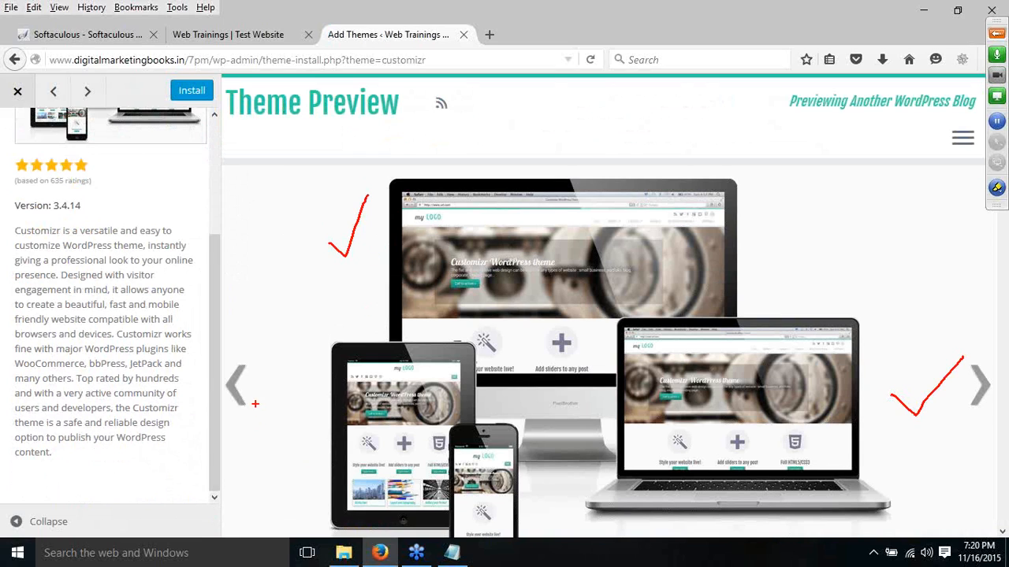
left_click_drag(539, 512, 567, 477)
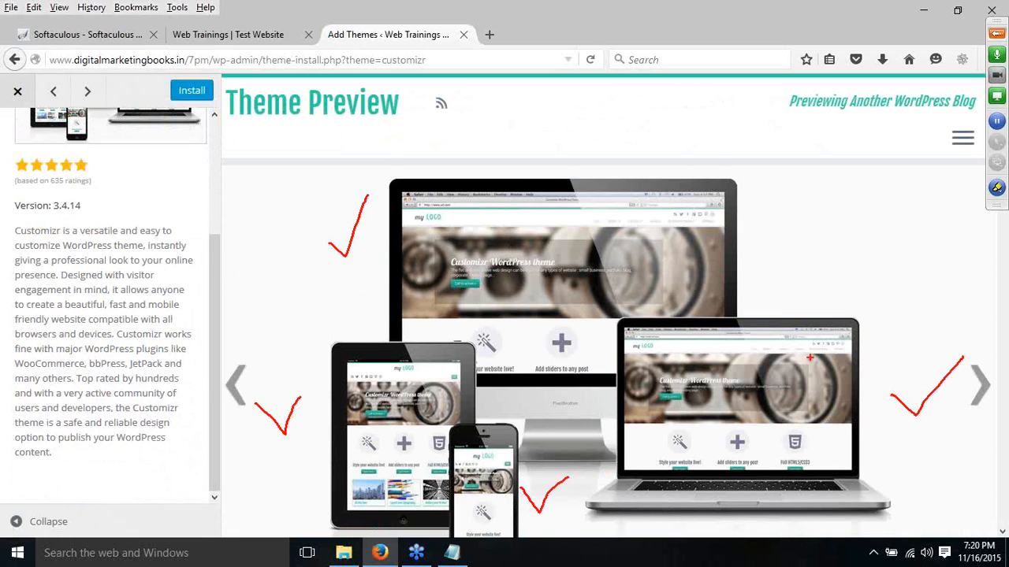
left_click_drag(508, 208, 521, 268)
mouse_move(510, 211)
left_mouse_down()
mouse_move(555, 226)
mouse_move(602, 282)
left_mouse_up()
key("Escape")
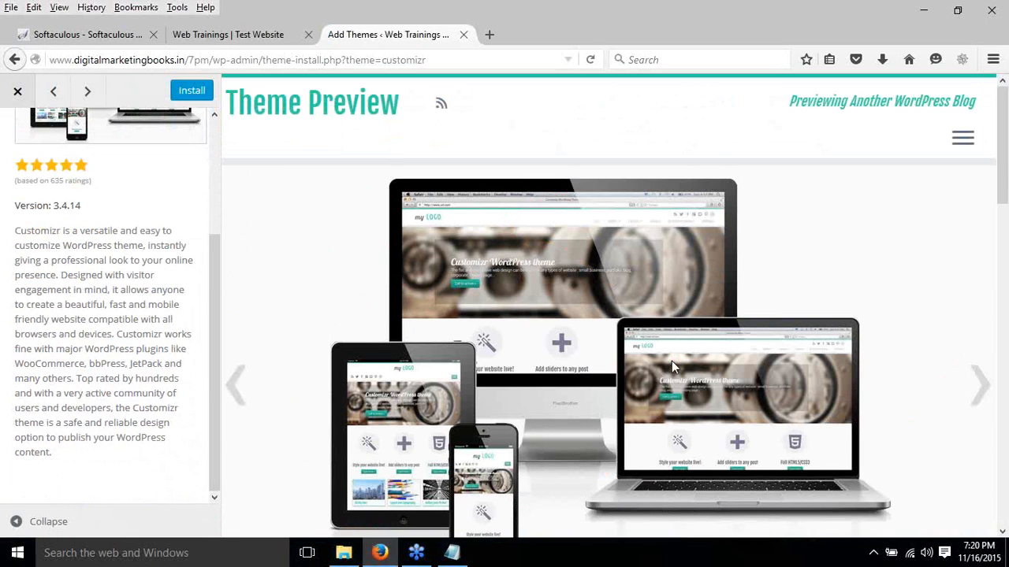
left_click(18, 91)
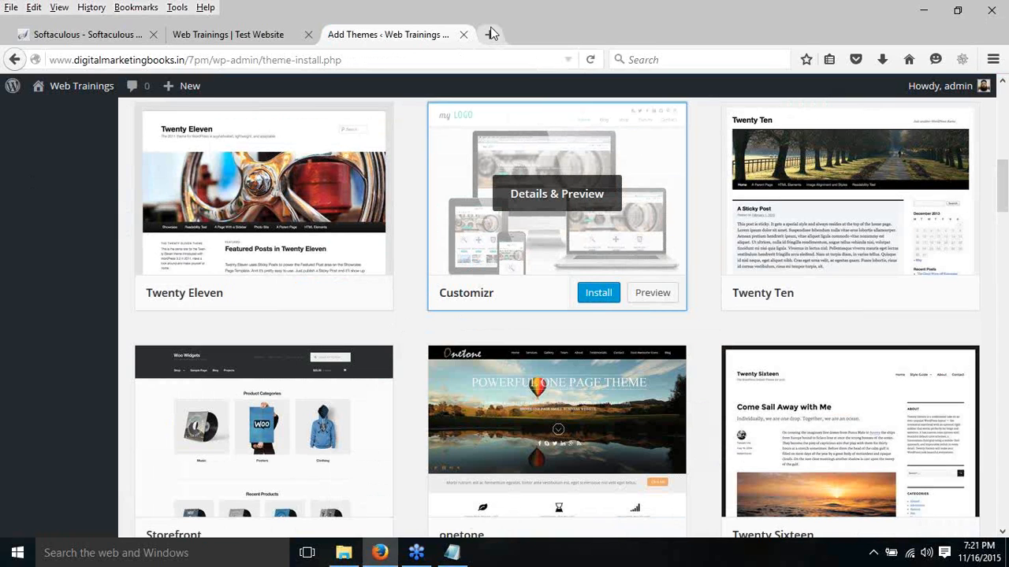
left_click(492, 34)
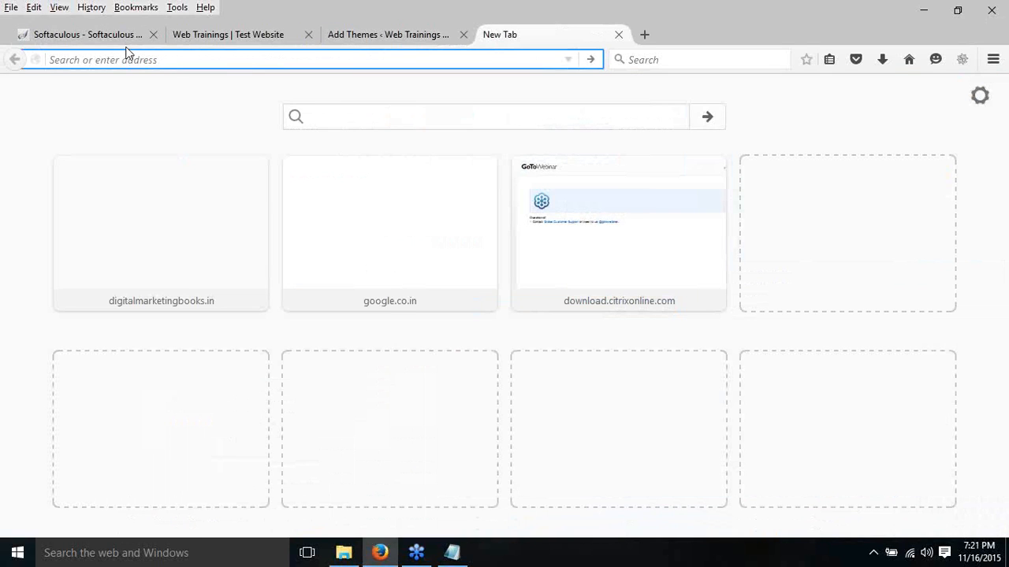
type("www.")
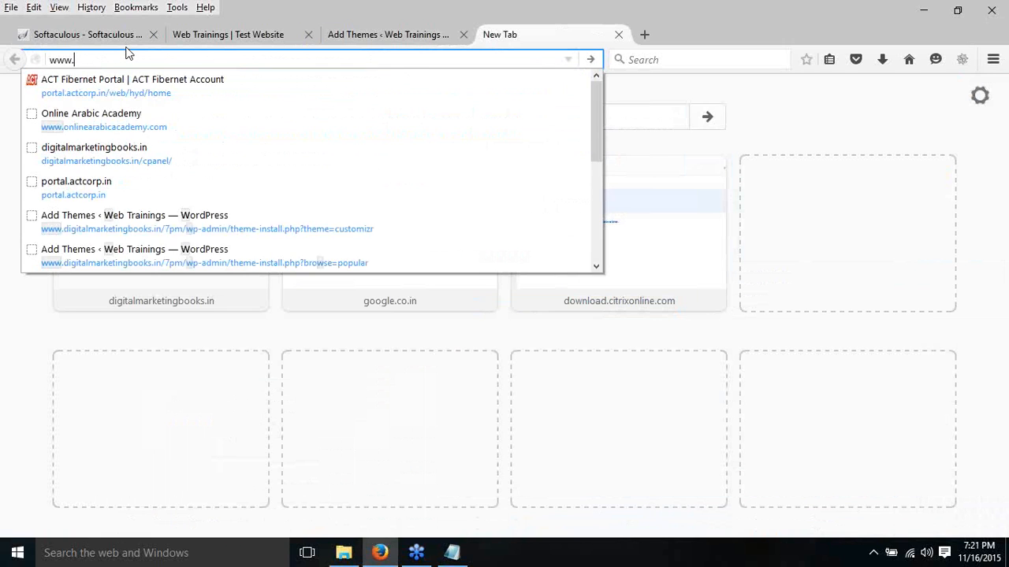
type("iiss")
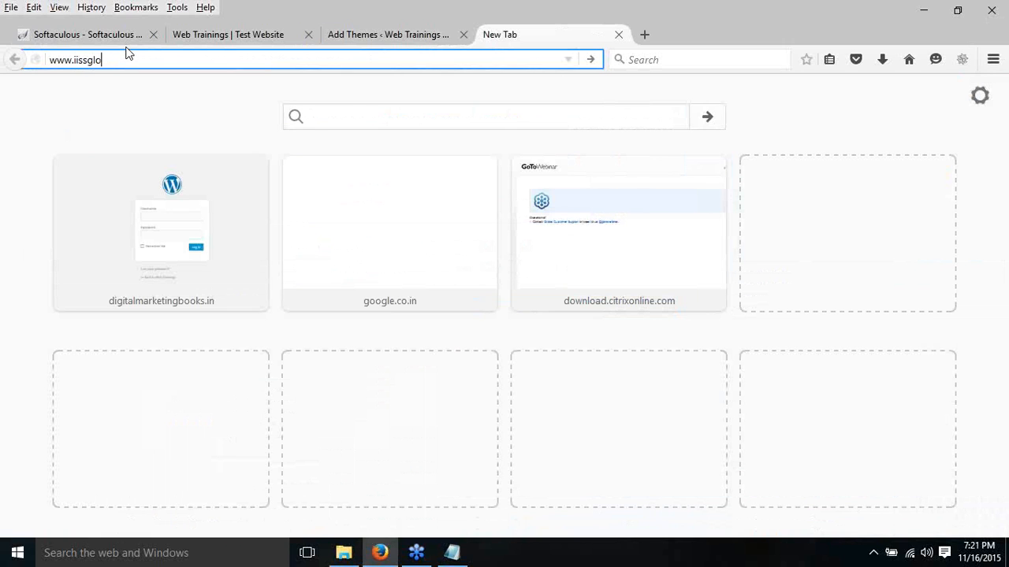
key("Return")
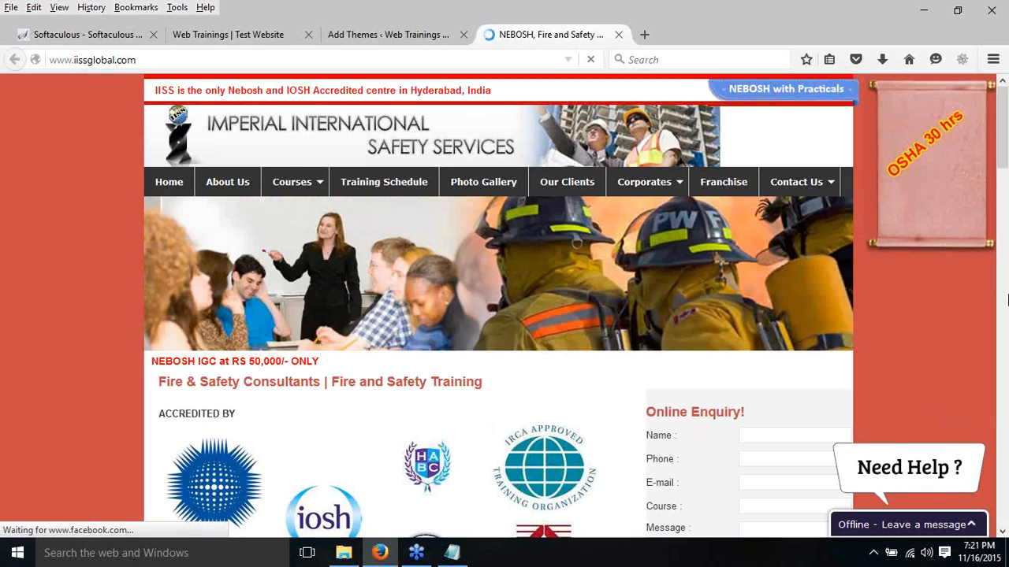
scroll(521, 192, "down", 2)
scroll(521, 190, "down", 10)
scroll(521, 184, "up", 4)
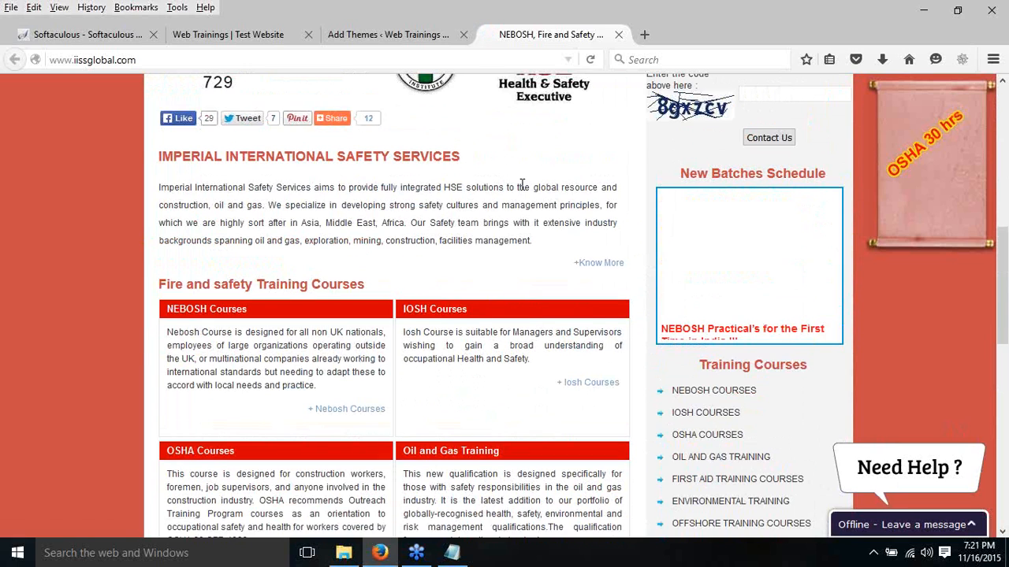
scroll(522, 186, "up", 7)
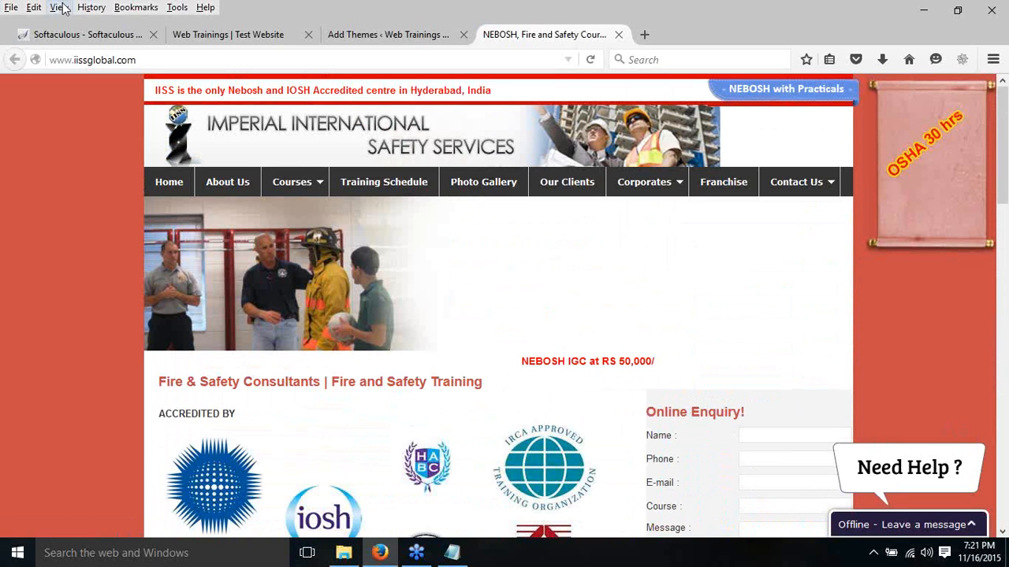
Switch the iissglobal.com page to Responsive Design View through Tools > Web Developer
left_click(190, 8)
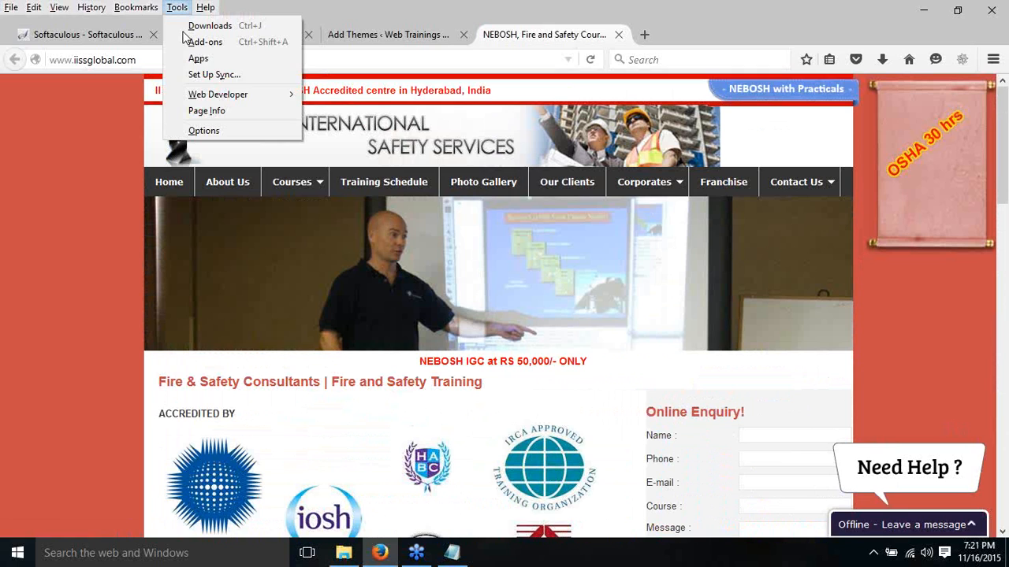
mouse_move(215, 92)
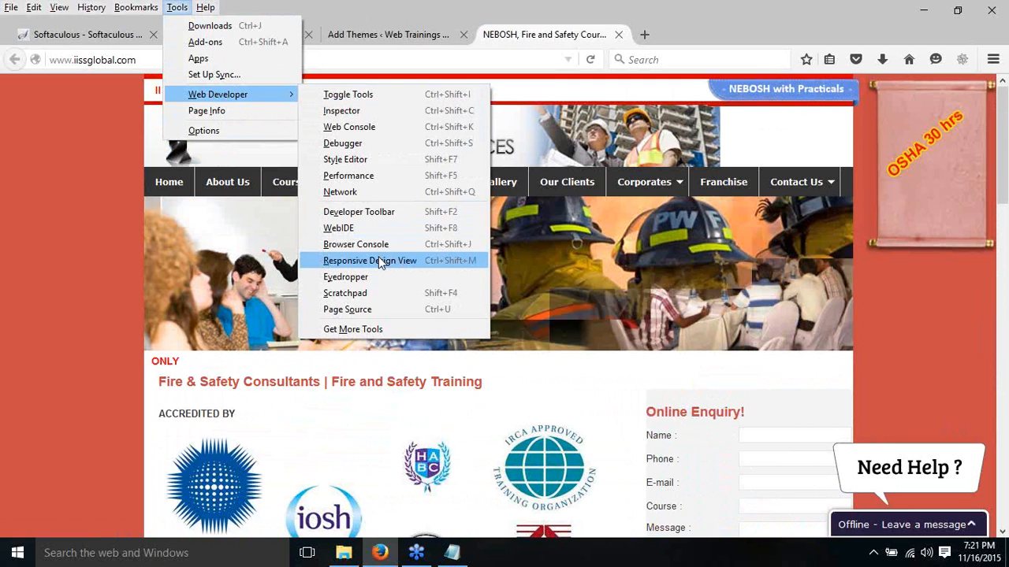
left_click(378, 261)
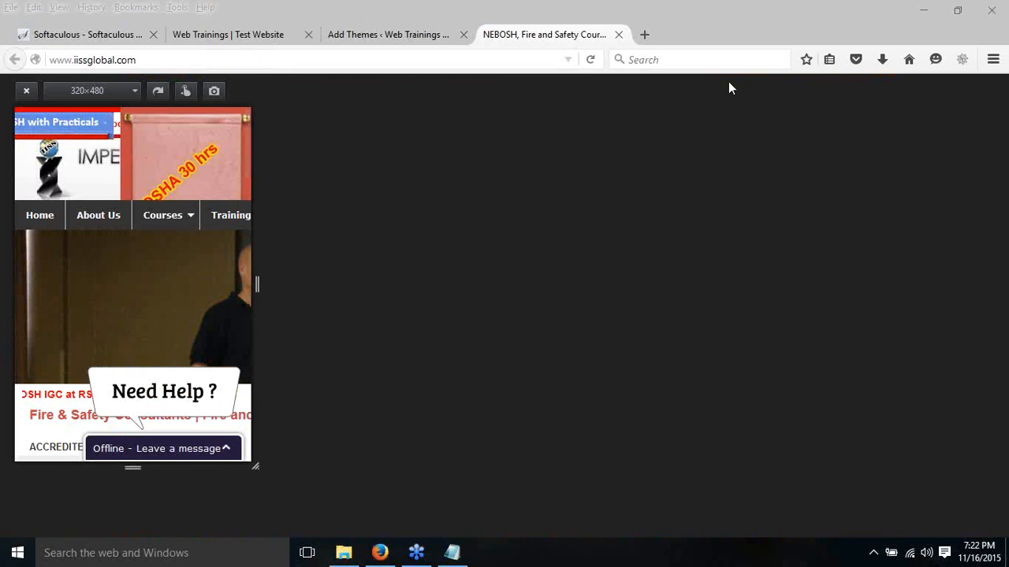
left_click(646, 34)
type("www")
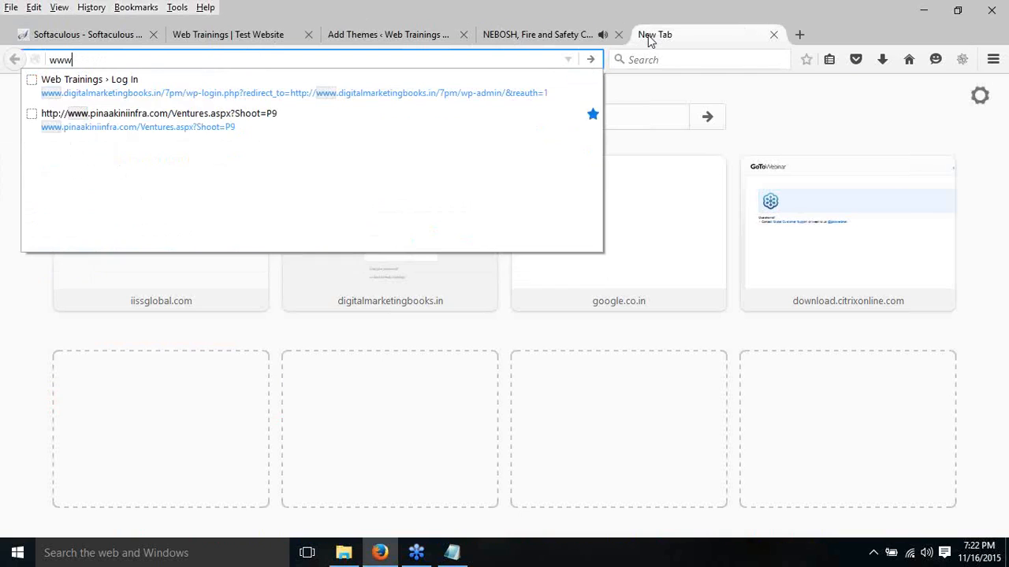
type(".webtr")
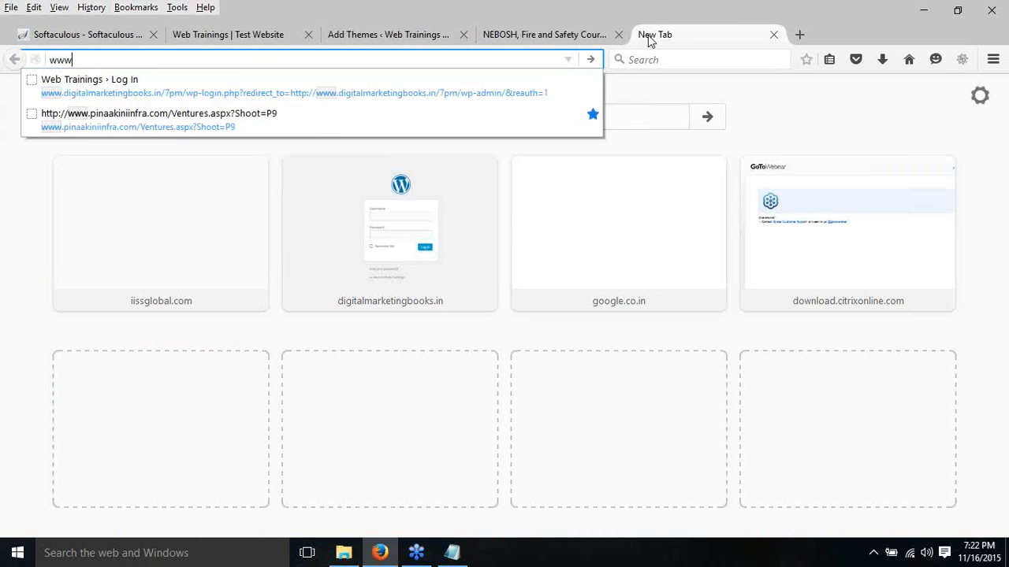
type("ainings.in")
key("Return")
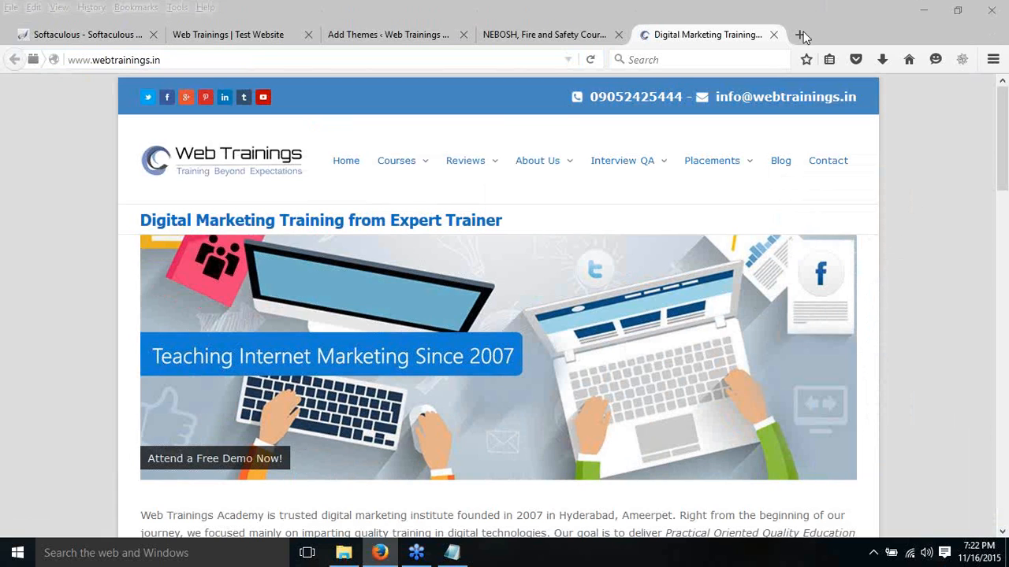
left_click(177, 7)
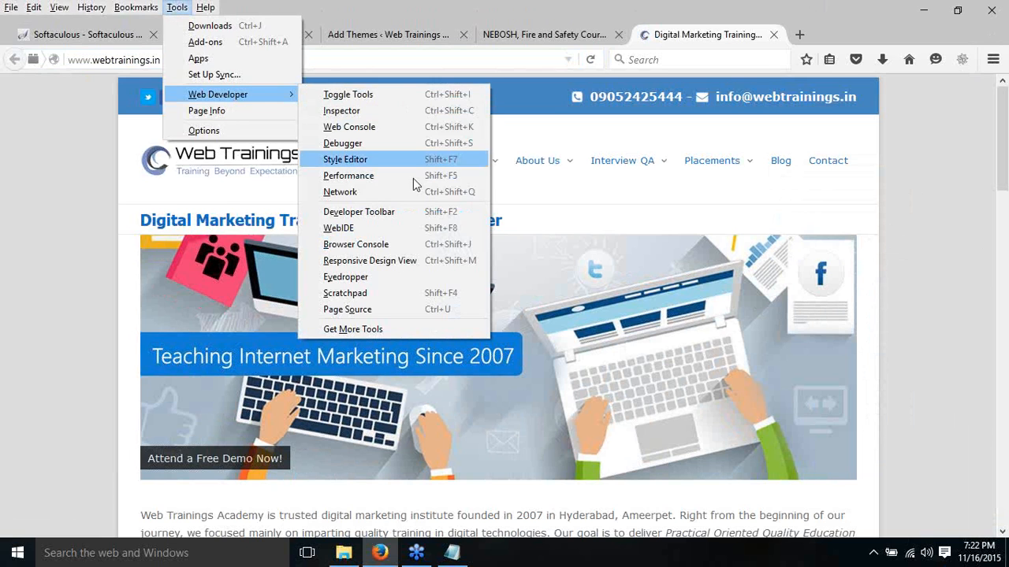
Show the Web Trainings homepage in the 320×480 Responsive Design View
left_click(371, 260)
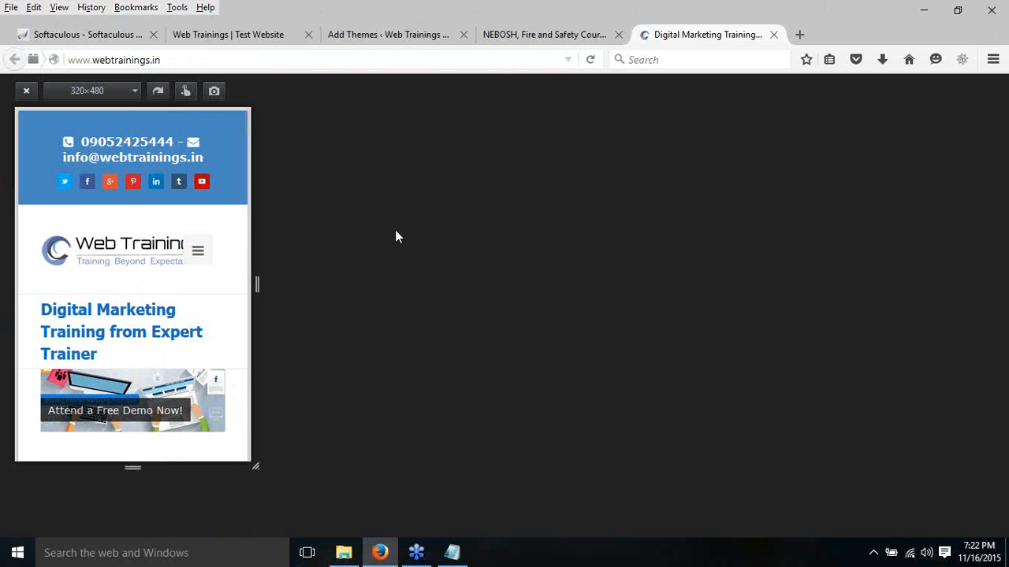
scroll(223, 268, "down", 10)
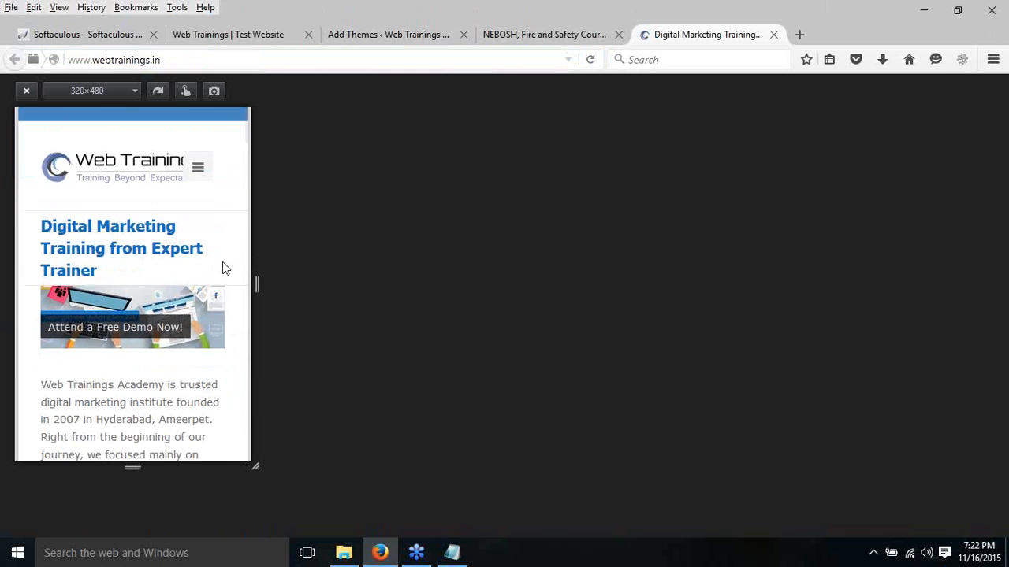
scroll(223, 276, "down", 3)
scroll(222, 271, "up", 15)
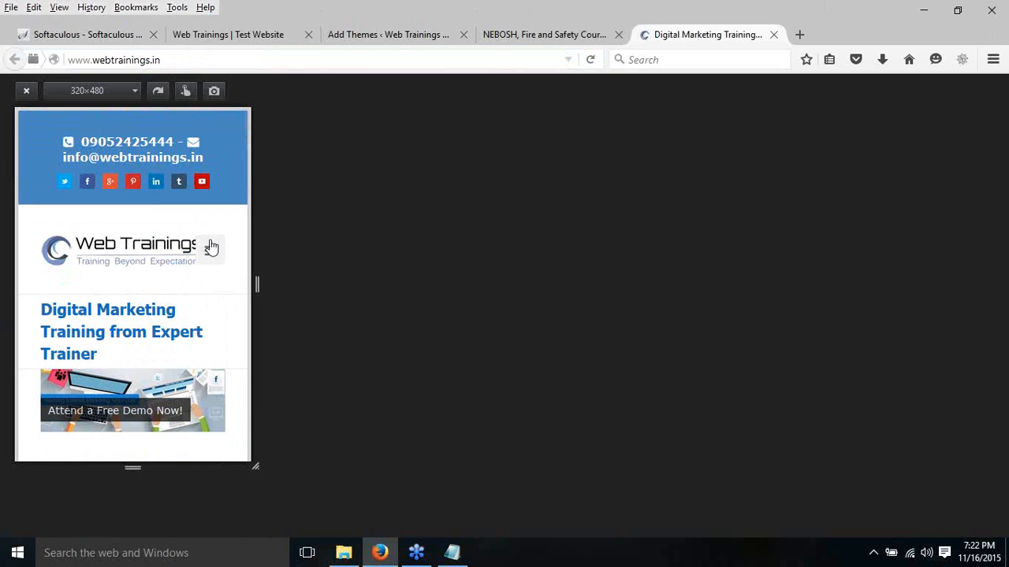
Open the Digital Marketing Course page from the mobile menu and scroll through it
left_click(210, 250)
left_click(48, 201)
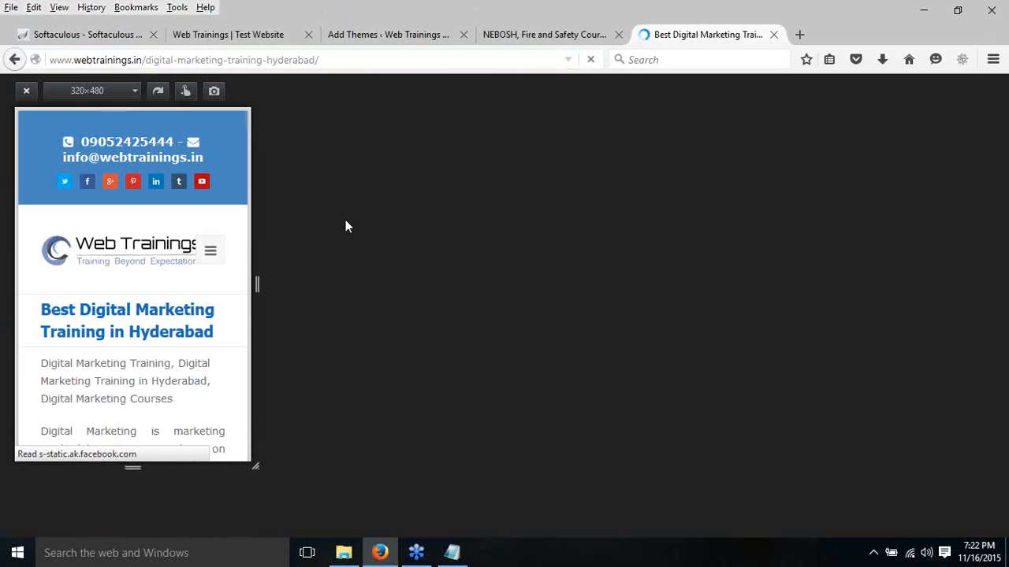
scroll(240, 244, "down", 5)
scroll(233, 251, "down", 10)
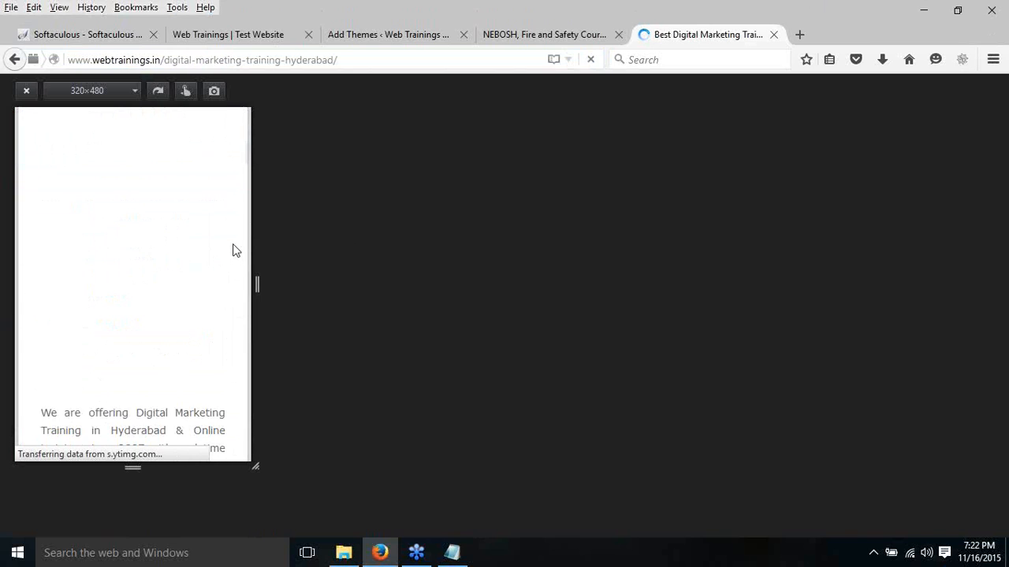
scroll(234, 250, "down", 10)
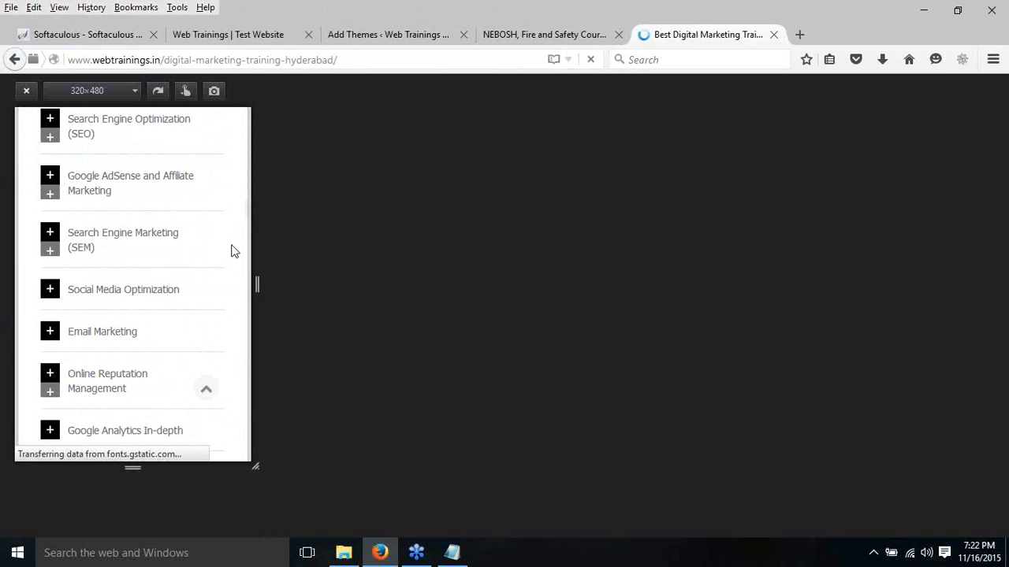
scroll(233, 250, "down", 3)
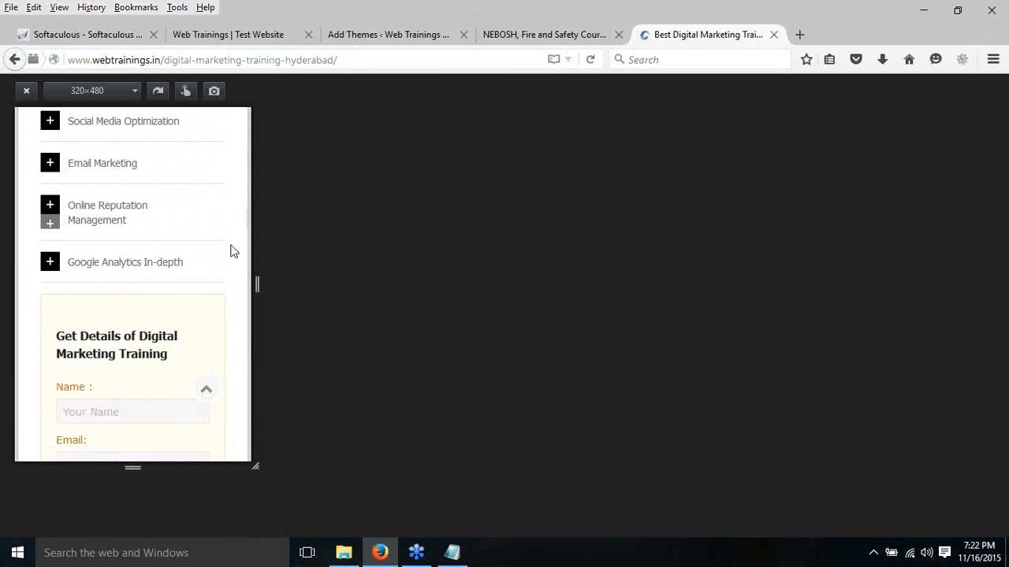
scroll(233, 250, "up", 20)
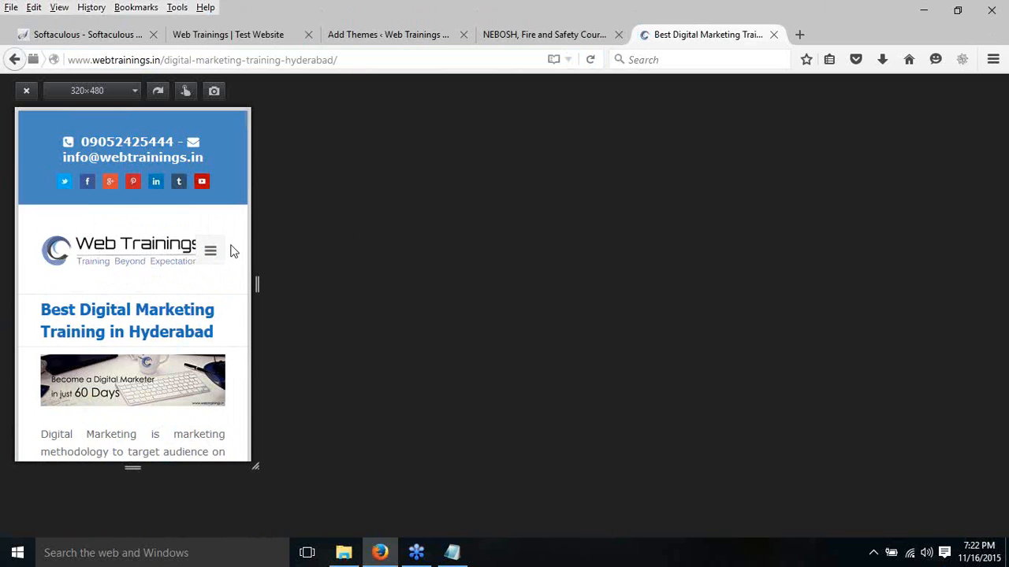
Switch the responsive preview to 768×1024 and scroll down the page
left_click(130, 91)
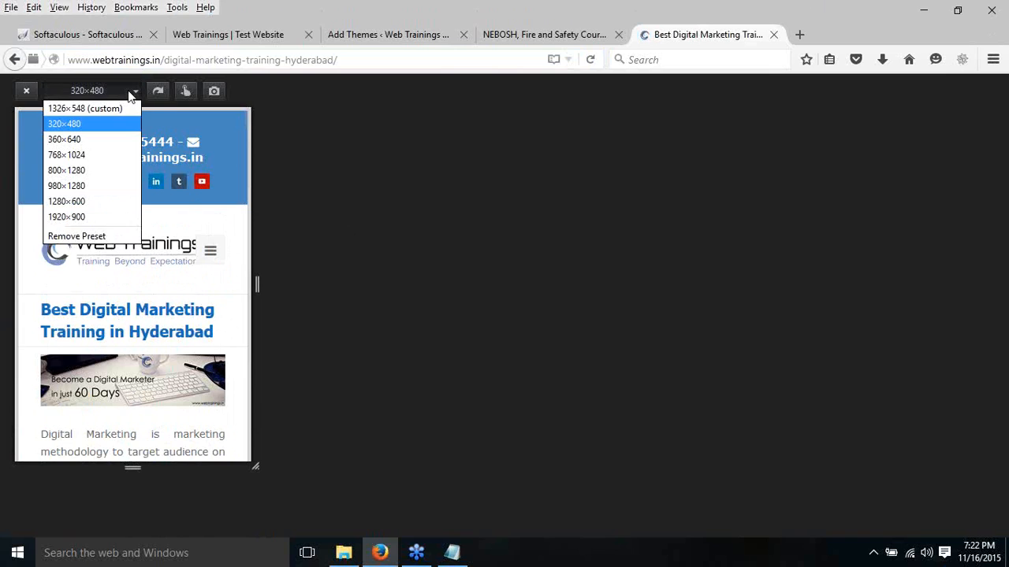
left_click(92, 156)
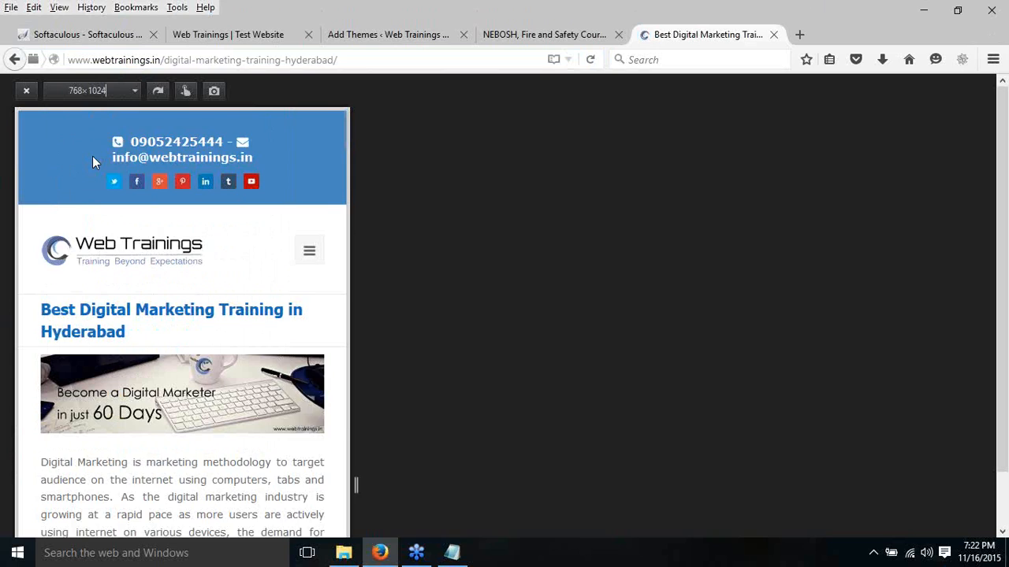
scroll(539, 280, "down", 15)
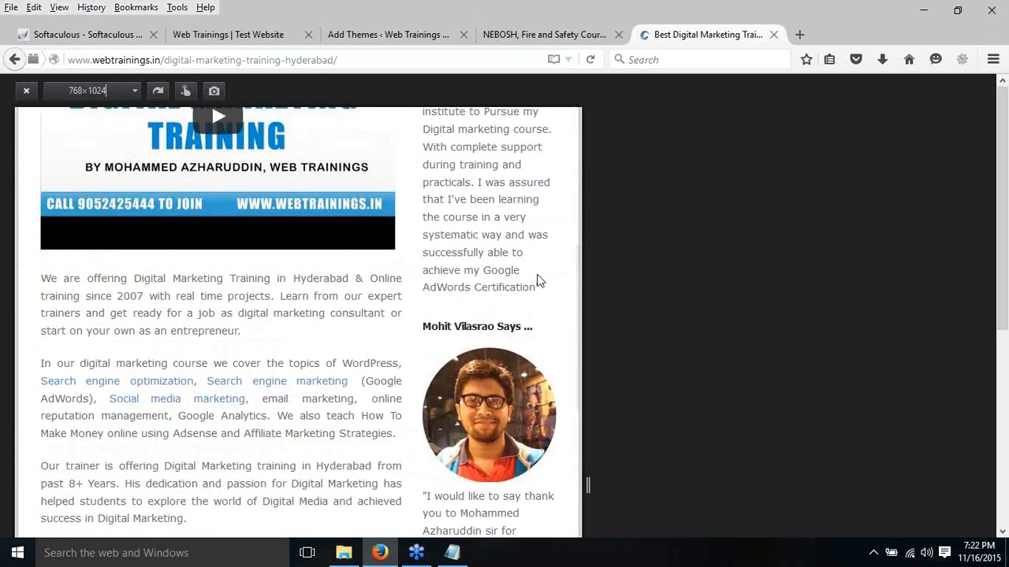
scroll(535, 274, "down", 15)
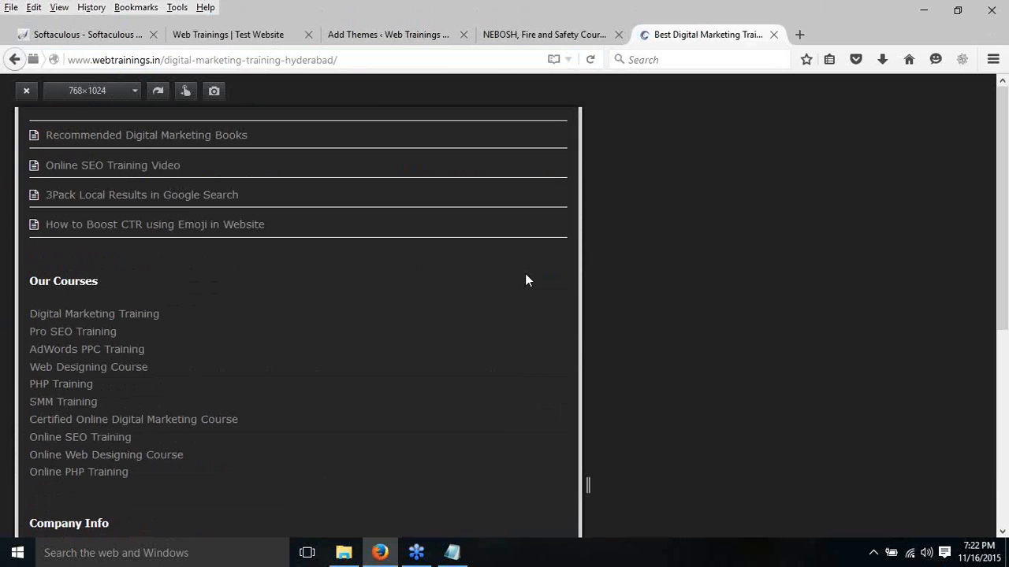
Scroll back to the top and close the responsive preview to restore full width
scroll(525, 273, "up", 15)
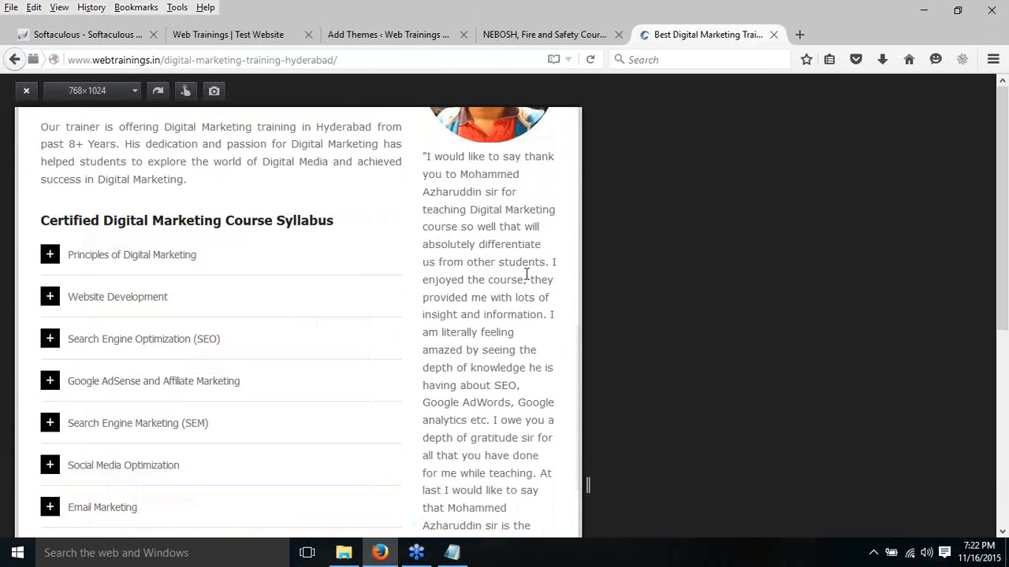
scroll(526, 274, "up", 10)
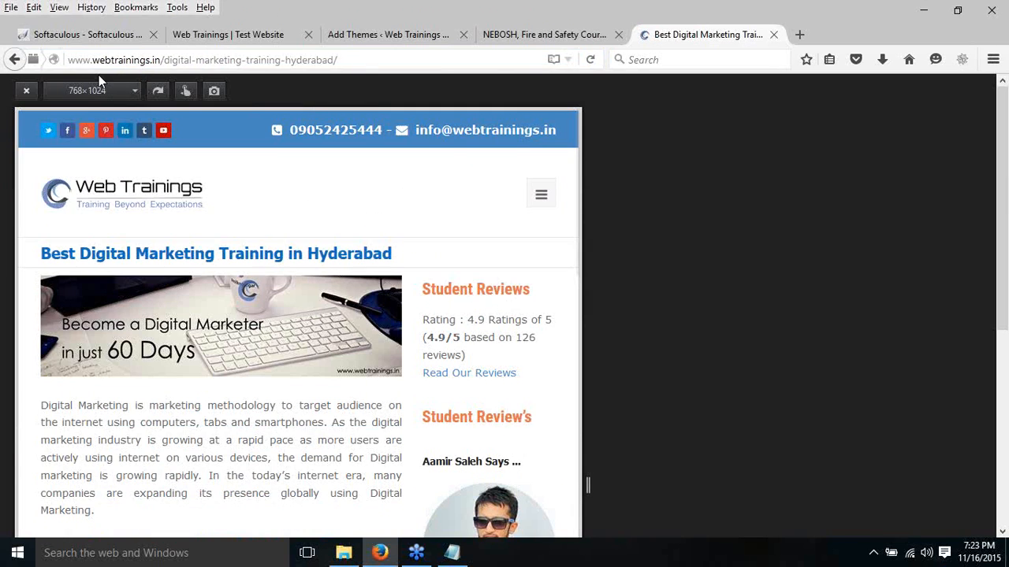
left_click(28, 92)
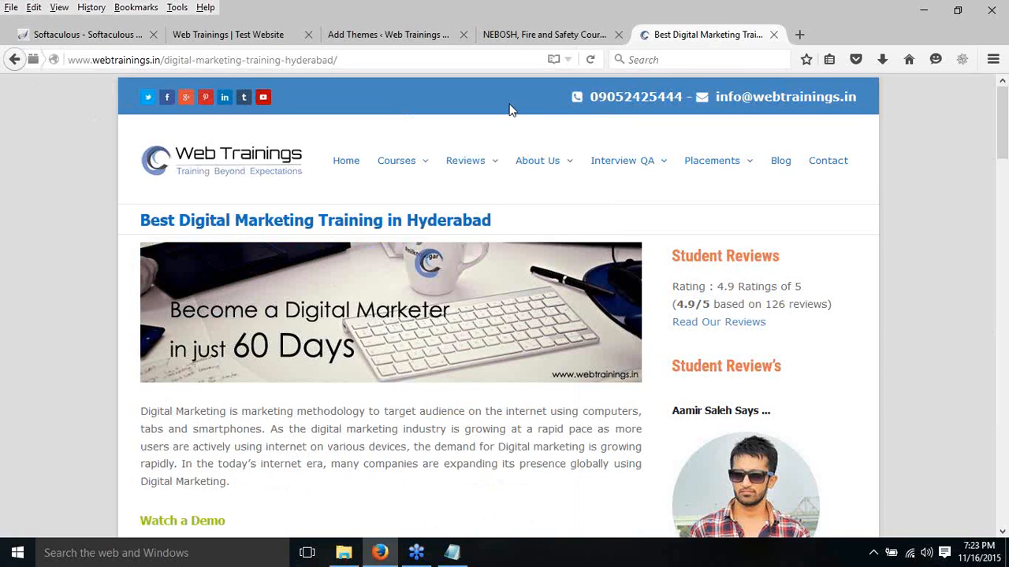
Show the NEBOSH course page at full width, dismiss its chat window and browse the page
left_click(525, 35)
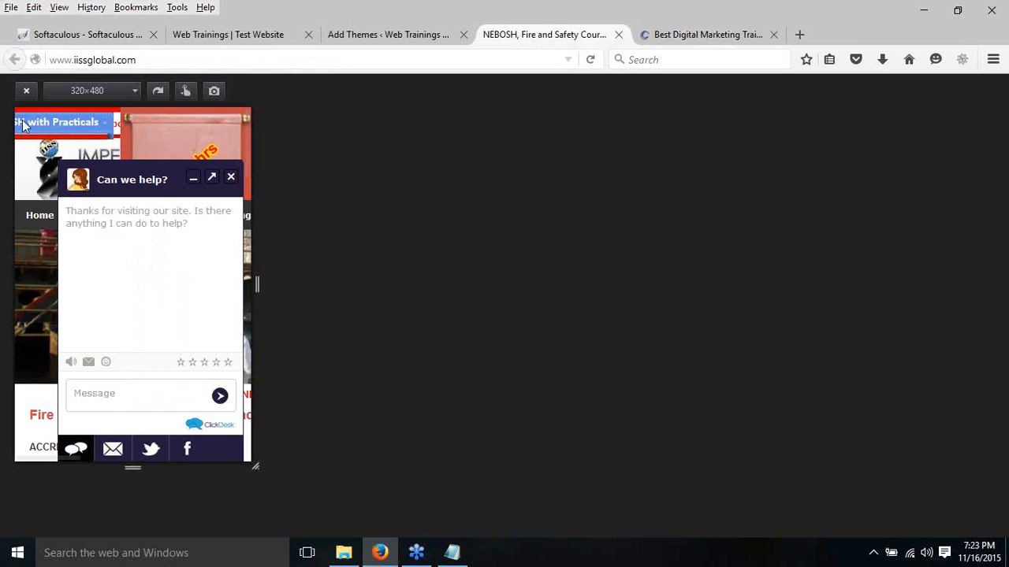
left_click(24, 91)
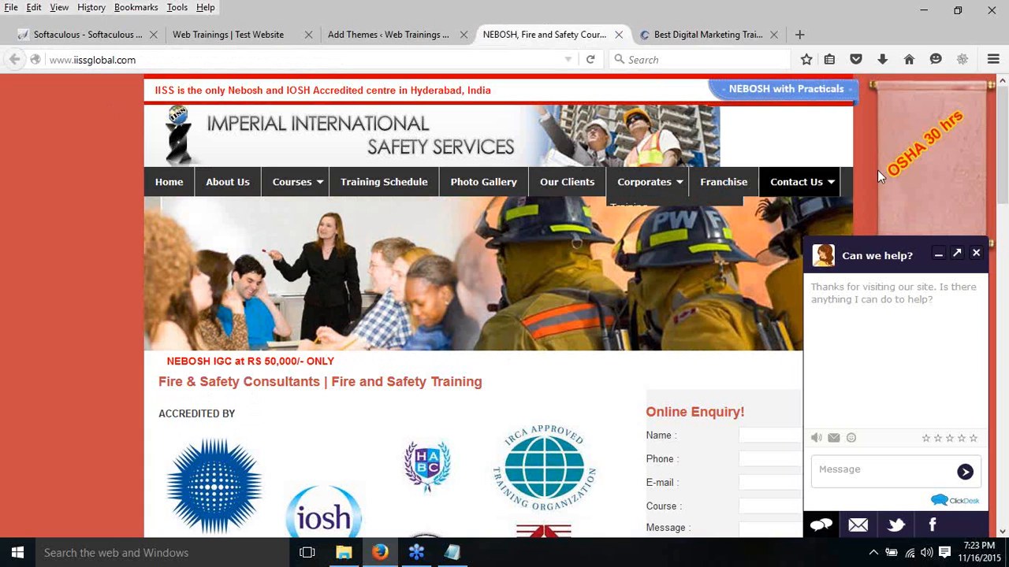
left_click(977, 253)
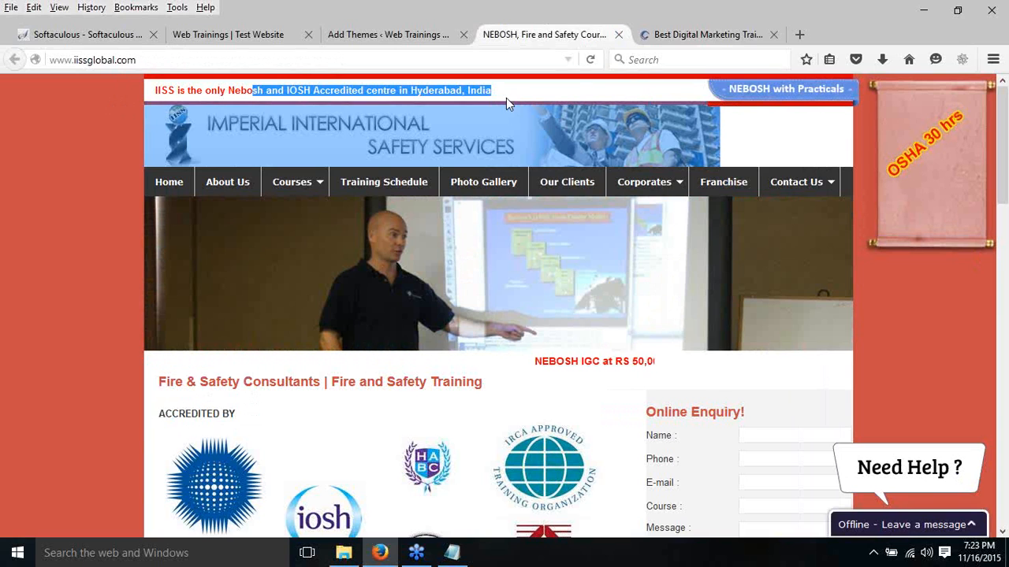
left_click_drag(509, 97, 157, 93)
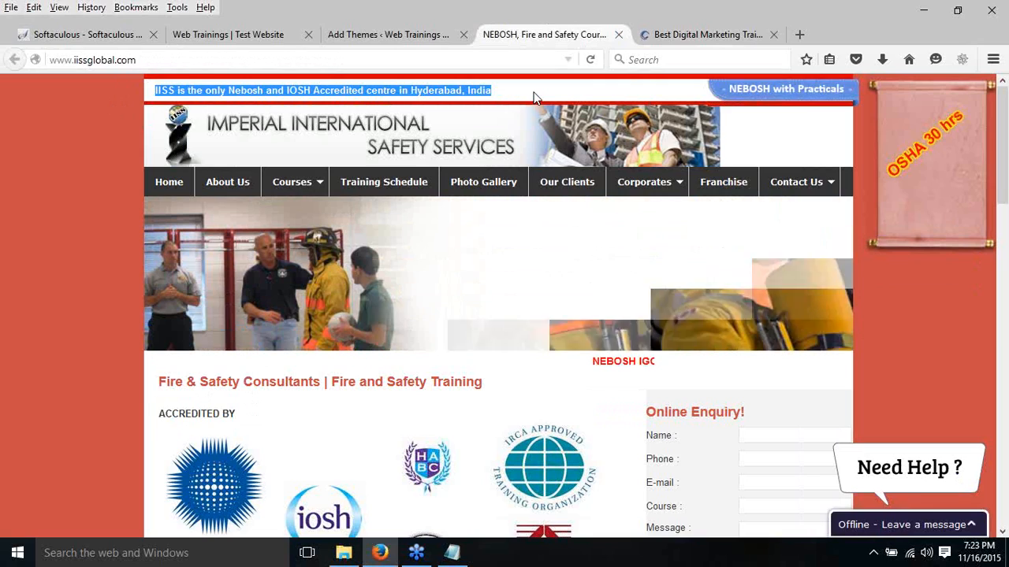
scroll(741, 117, "down", 4)
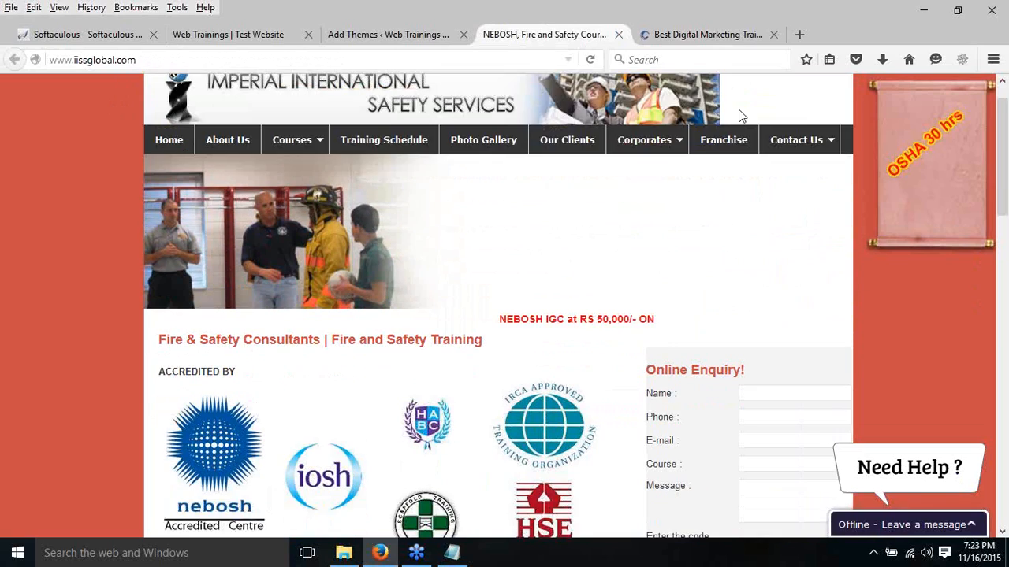
scroll(705, 107, "down", 10)
scroll(704, 110, "up", 8)
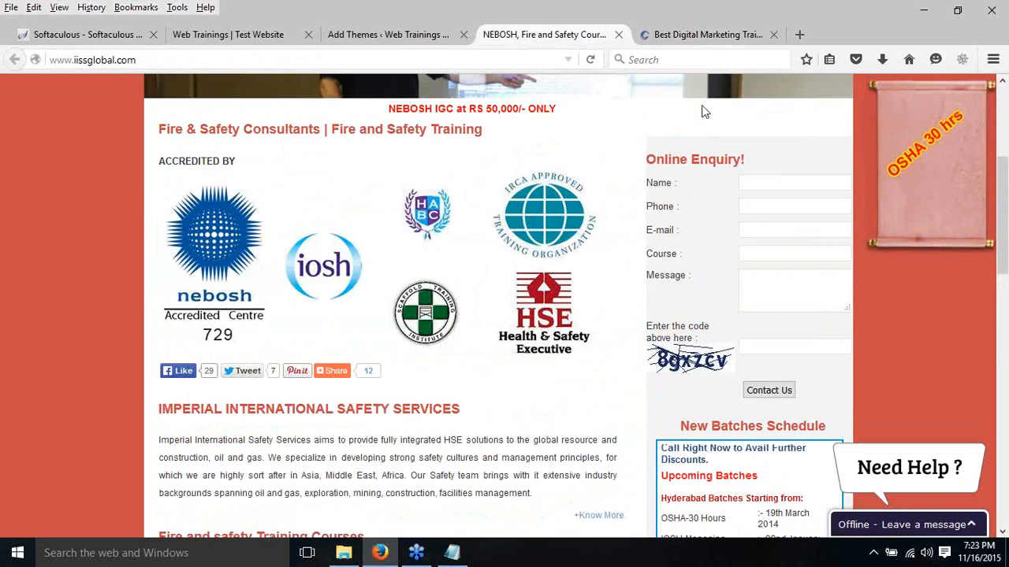
scroll(495, 283, "down", 6)
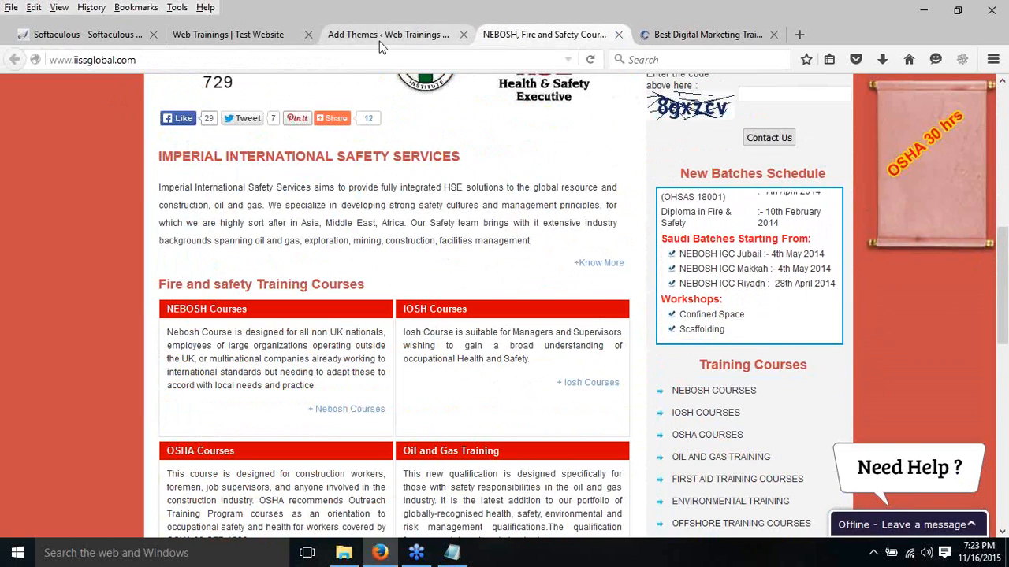
Close the NEBOSH tab and return to the Add Themes page
left_click(405, 35)
left_click(551, 35)
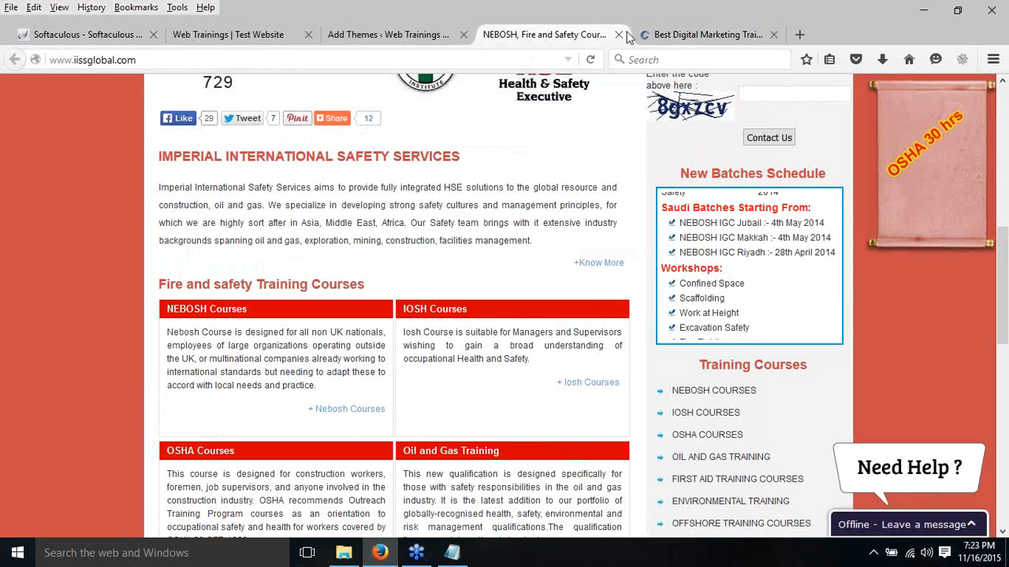
left_click(619, 35)
left_click(339, 36)
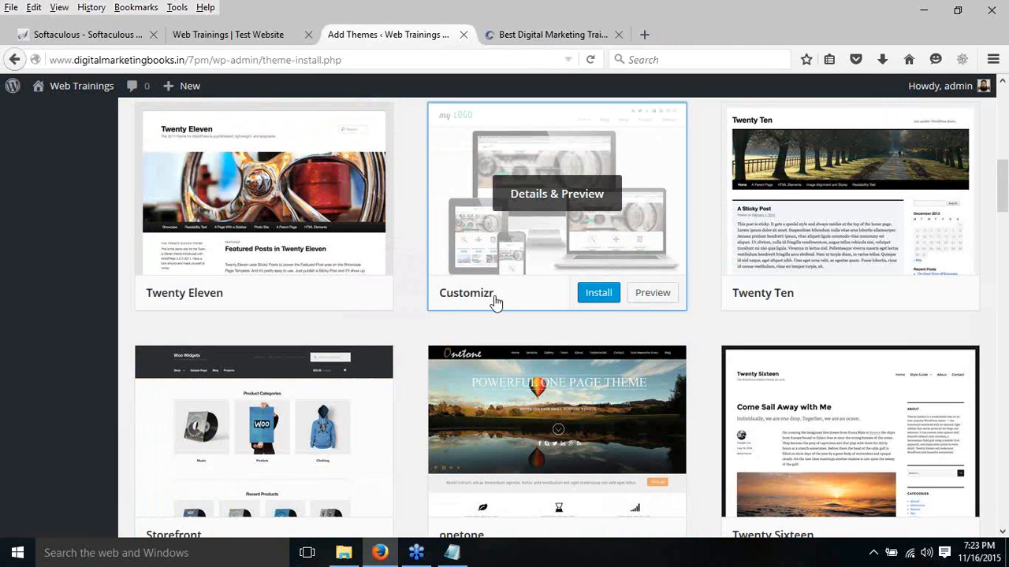
Install the Customizr theme from its card on the Add Themes page
left_click(598, 293)
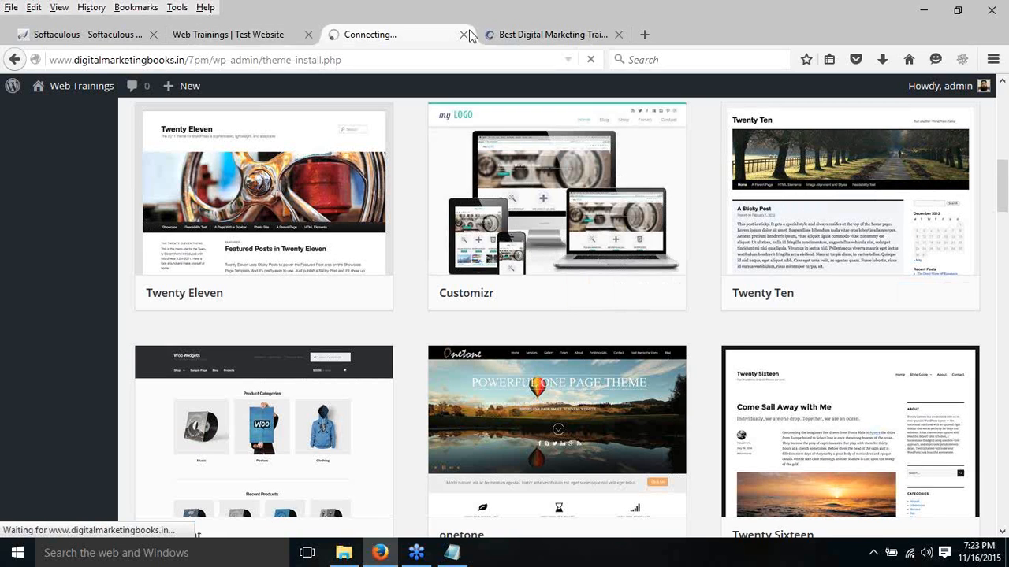
left_click(557, 35)
Enter 'port' in the address bar to load the ACT Fibernet portal
left_click(398, 58)
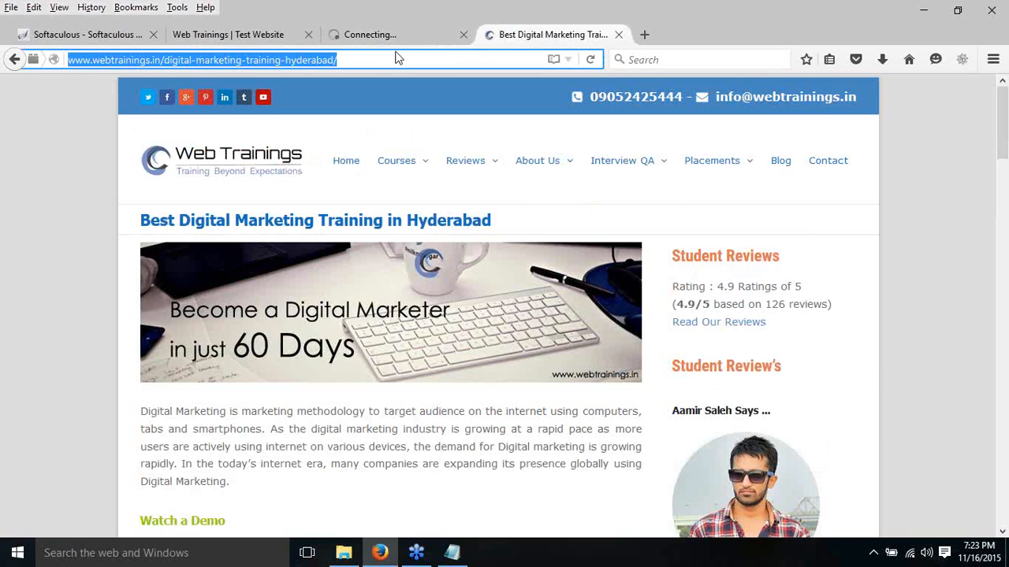
type("portal.actcorp.in/")
key("Return")
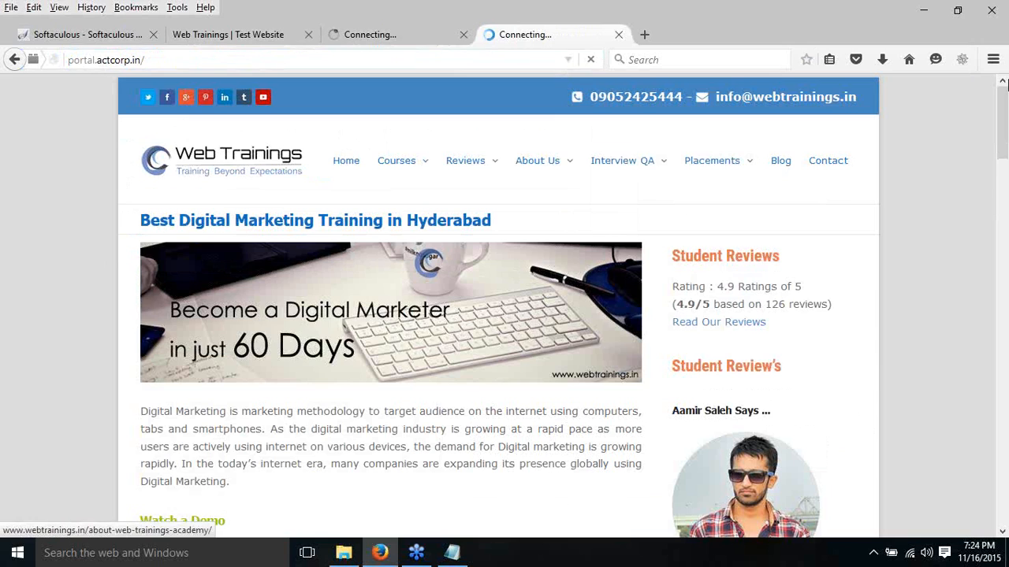
Check the Wi-Fi connection status in the taskbar network list
left_click(997, 36)
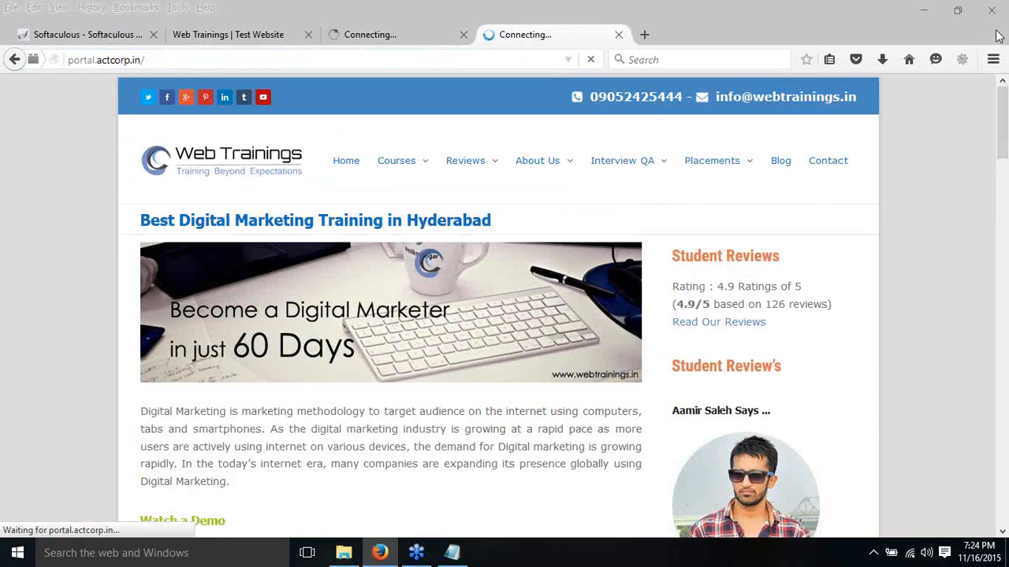
left_click(910, 554)
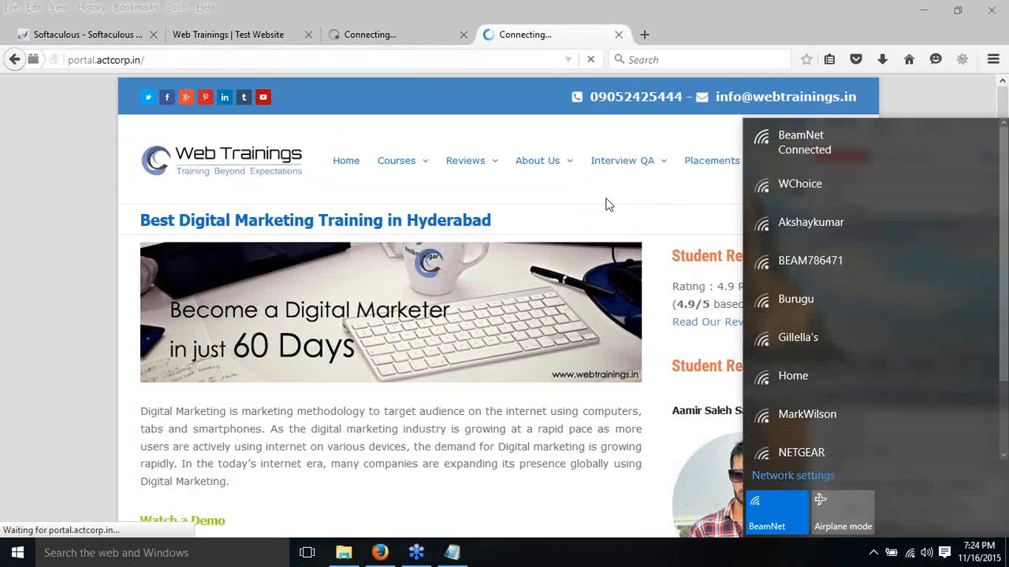
left_click(3, 342)
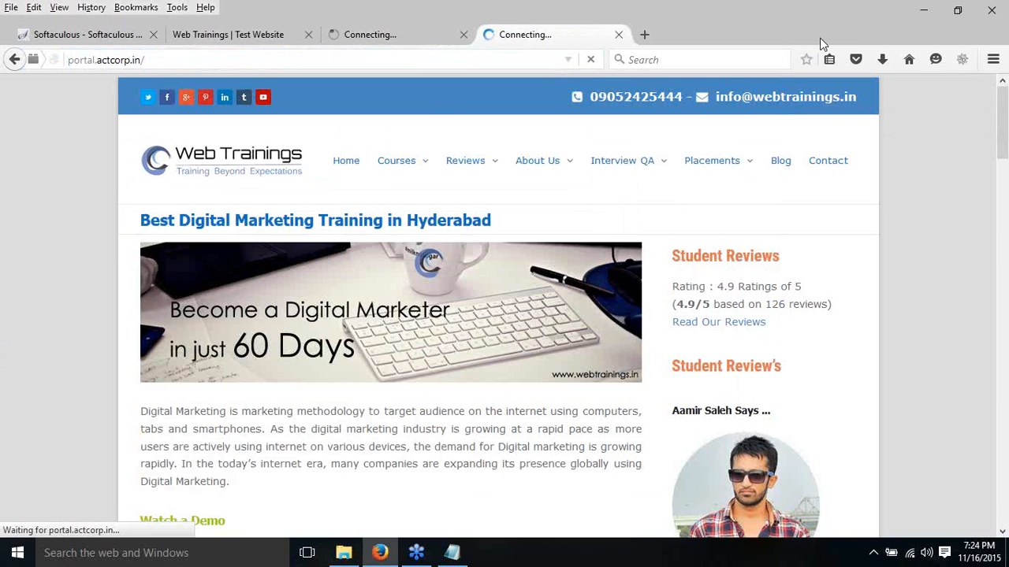
left_click(799, 30)
left_click(798, 30)
left_click(993, 31)
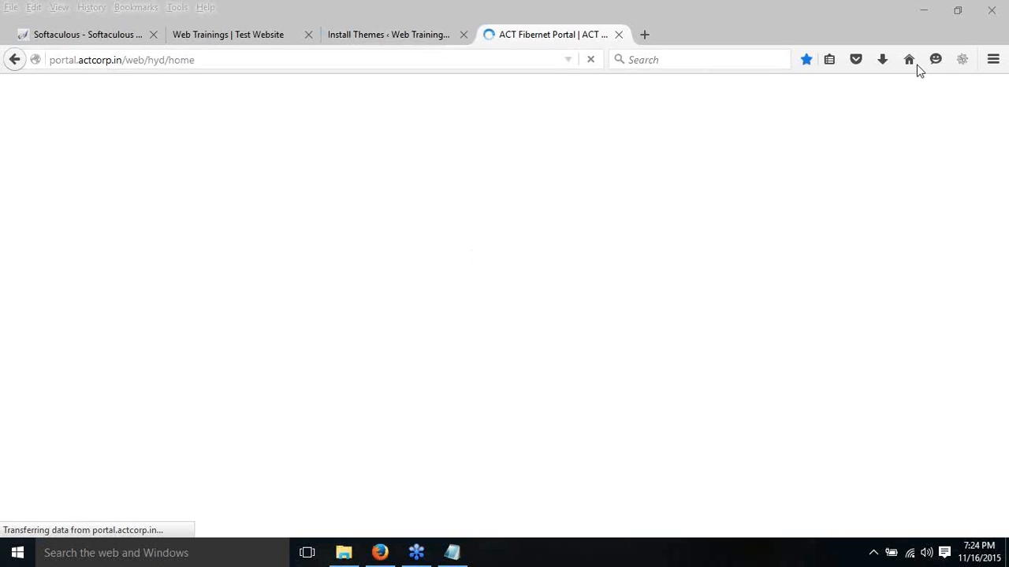
Check on the theme install tab, then go back to the ACT Fibernet portal tab
left_click(476, 60)
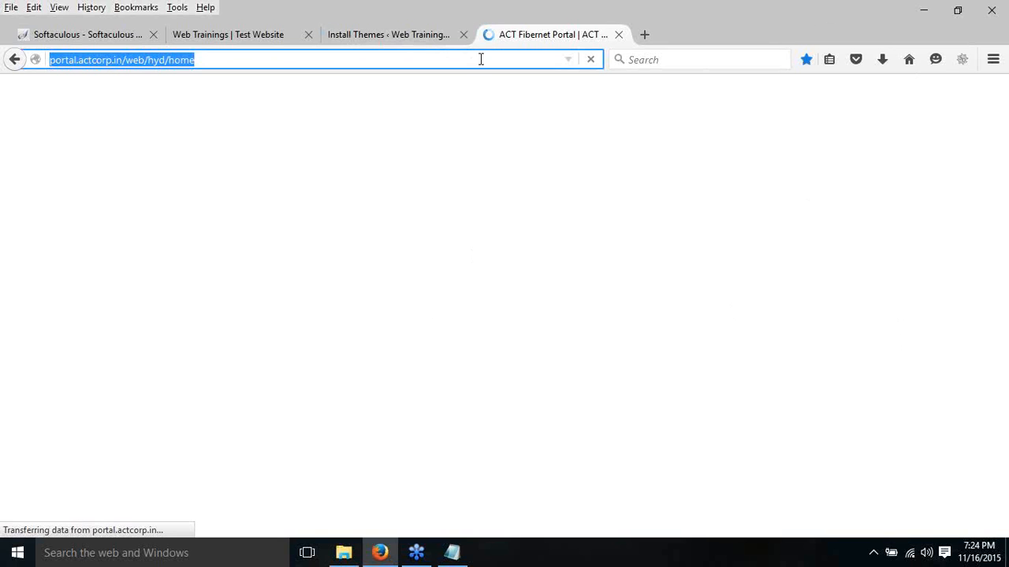
scroll(702, 245, "down", 1)
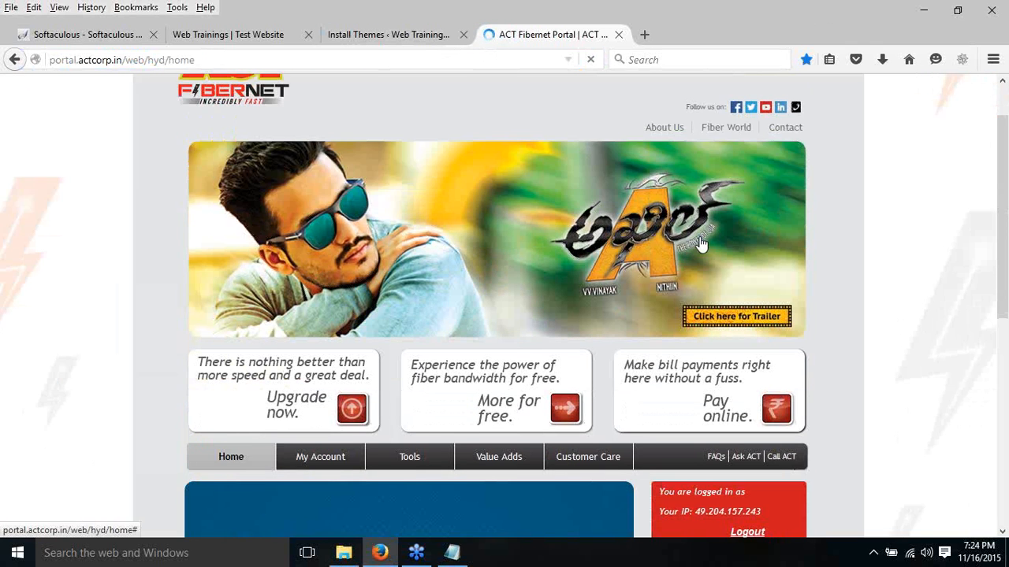
scroll(694, 236, "down", 5)
left_click(361, 35)
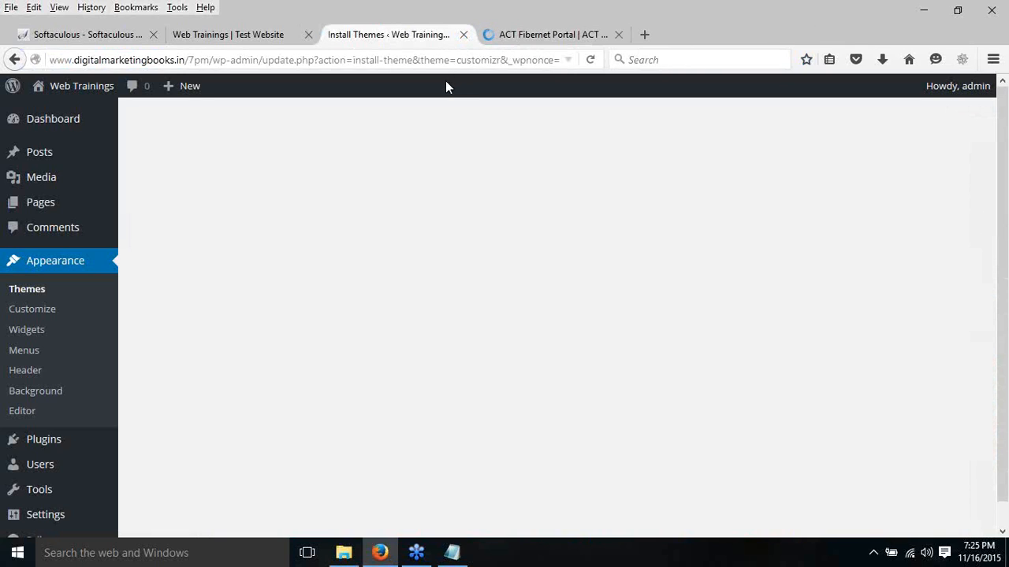
left_click(590, 35)
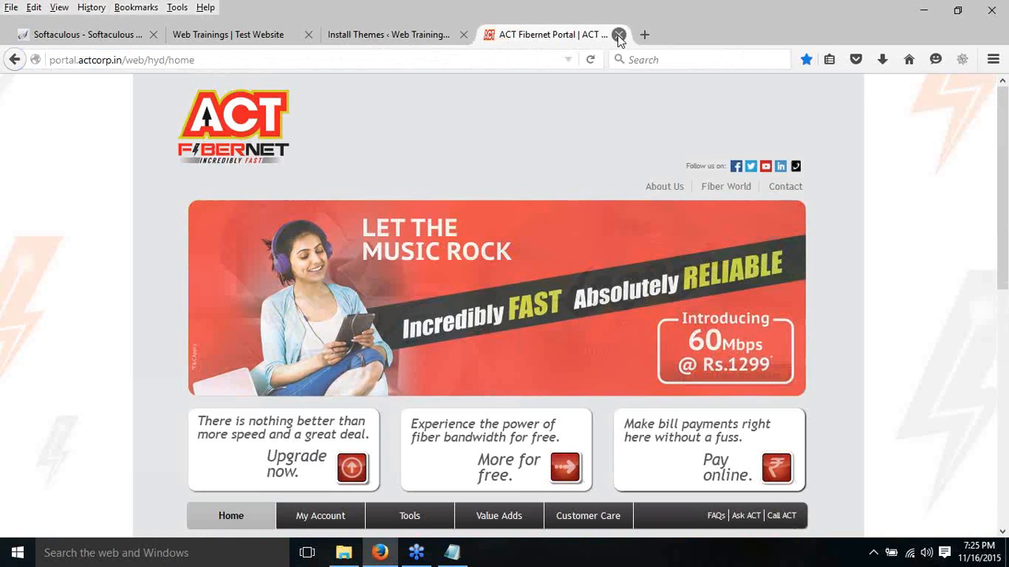
Close the ACT tab, reload the stalled theme install page, and open Appearance > Themes
left_click(619, 35)
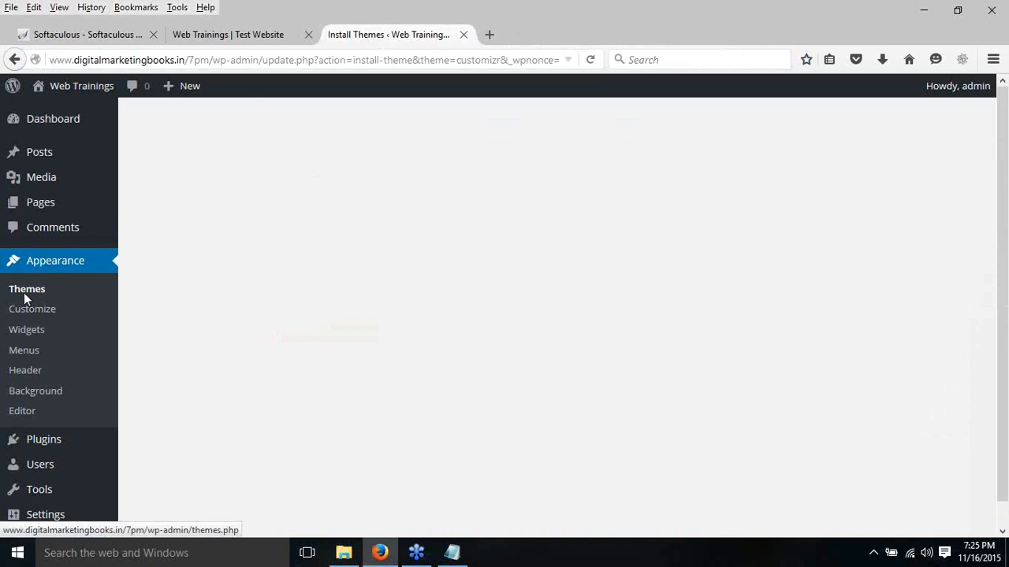
left_click(590, 59)
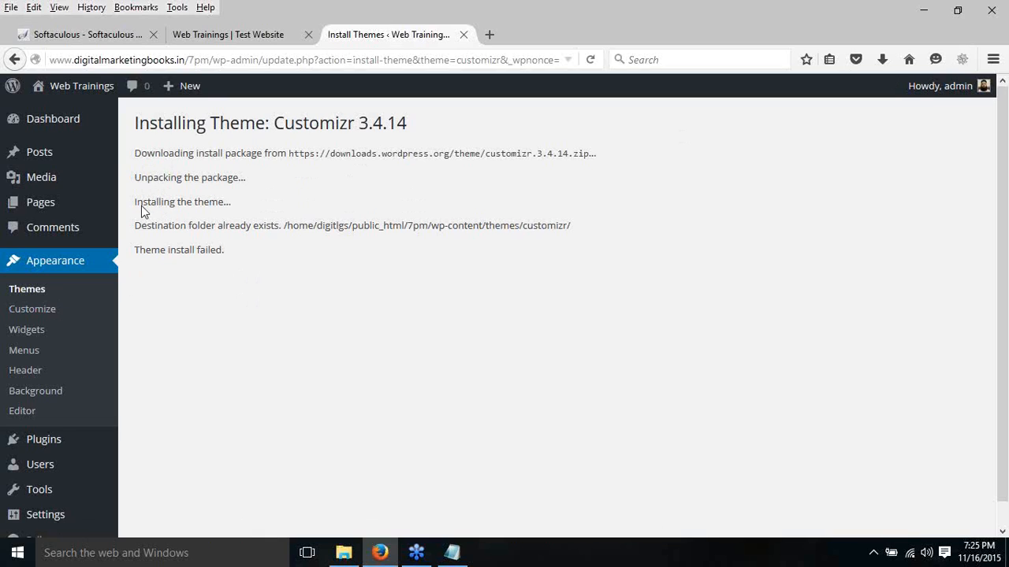
left_click_drag(142, 208, 239, 207)
left_click(375, 187)
left_click(33, 297)
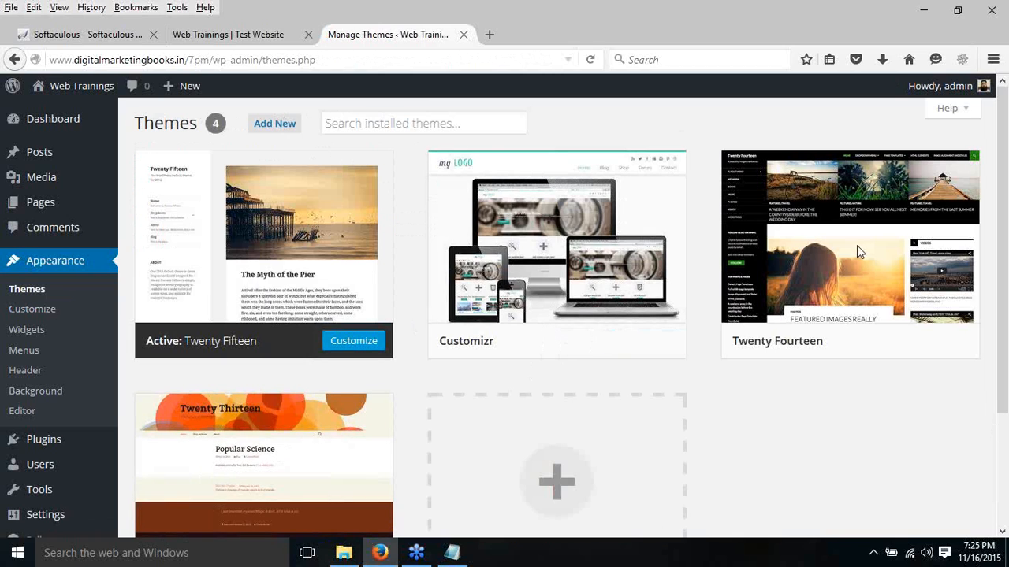
Activate the Customizr theme from its card on the Themes page
mouse_move(484, 298)
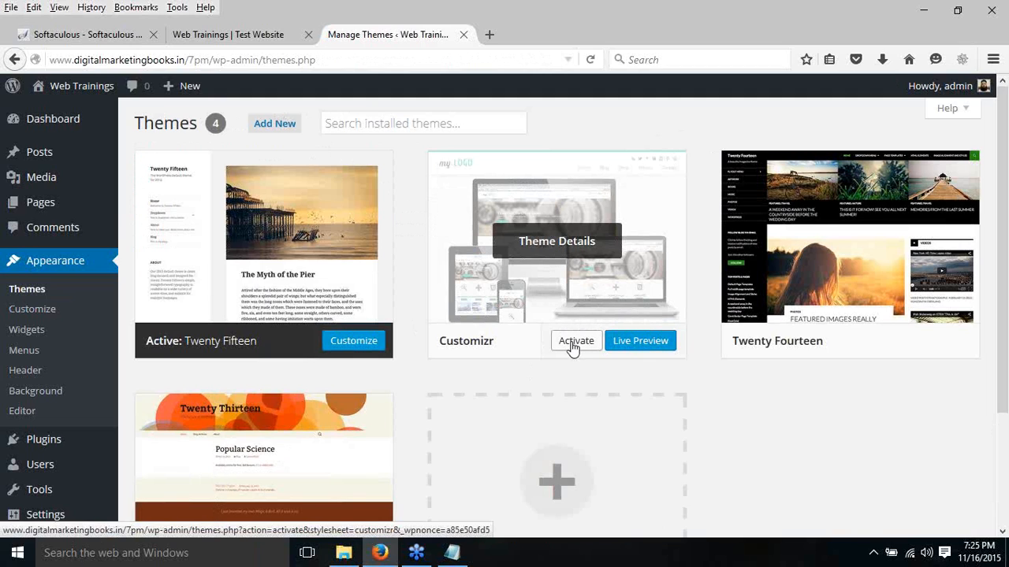
key("ctrl+2")
mouse_move(600, 297)
left_mouse_down()
mouse_move(558, 299)
mouse_move(569, 373)
mouse_move(633, 279)
mouse_move(550, 276)
left_mouse_up()
left_click_drag(637, 150, 585, 251)
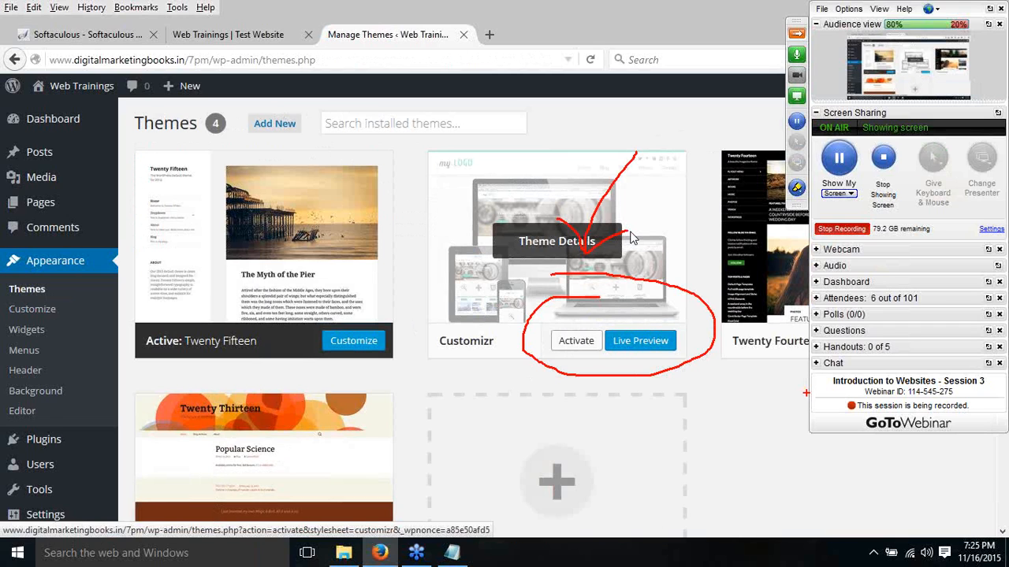
key("Escape")
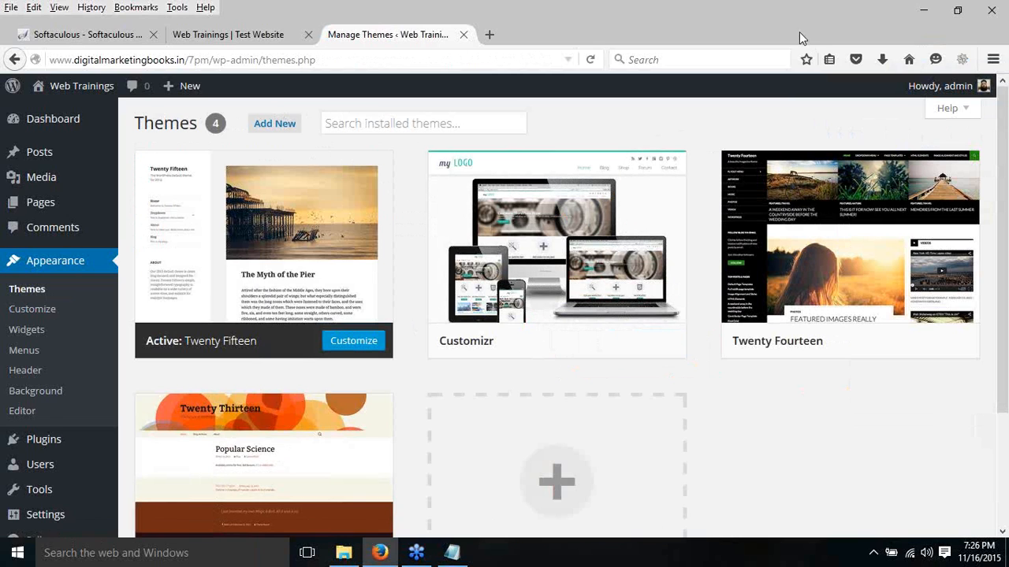
left_click(576, 341)
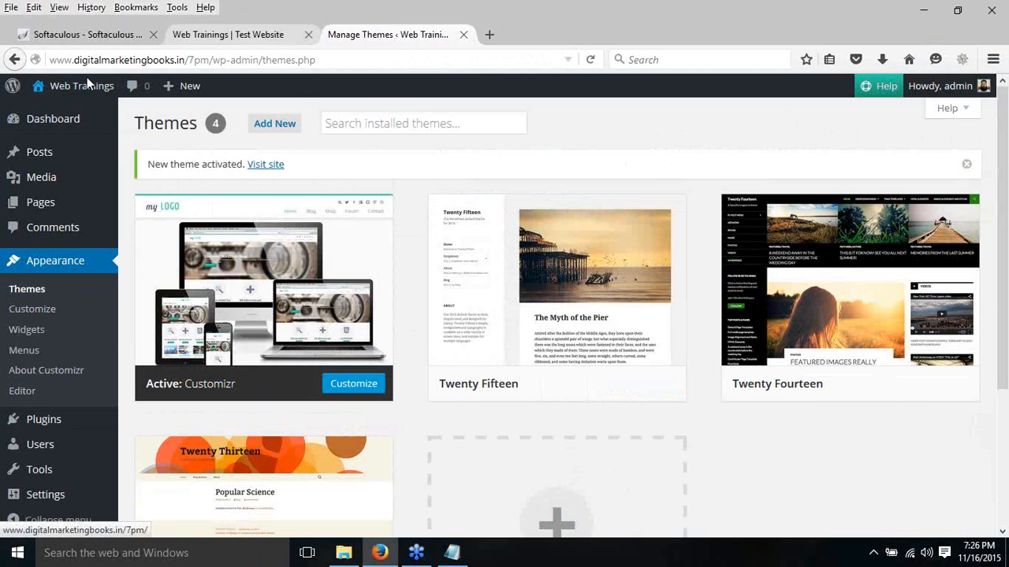
Reload the Web Trainings front page in Customizr, then check its side menu and footer
left_click(264, 38)
scroll(528, 198, "up", 10)
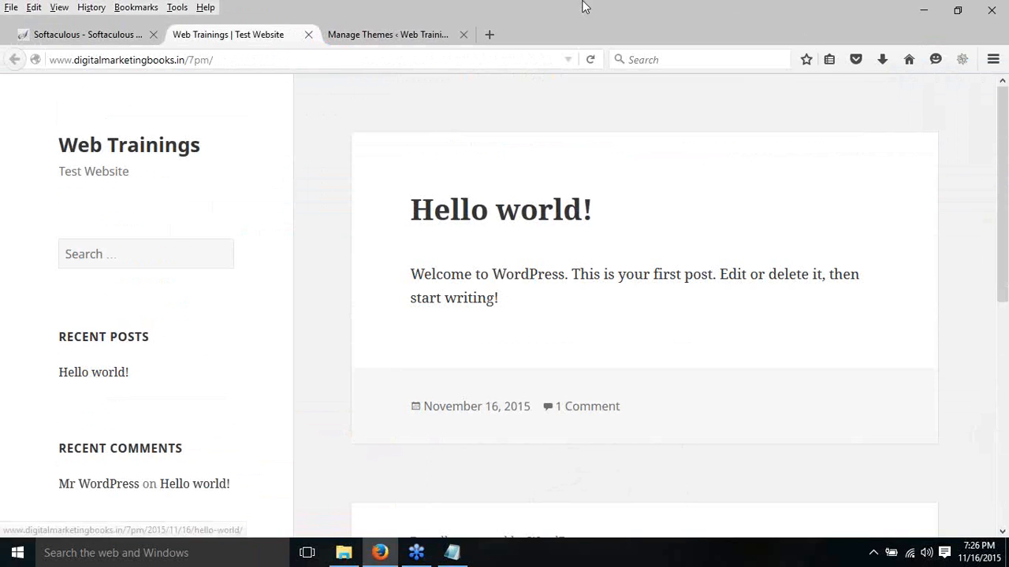
left_click(590, 59)
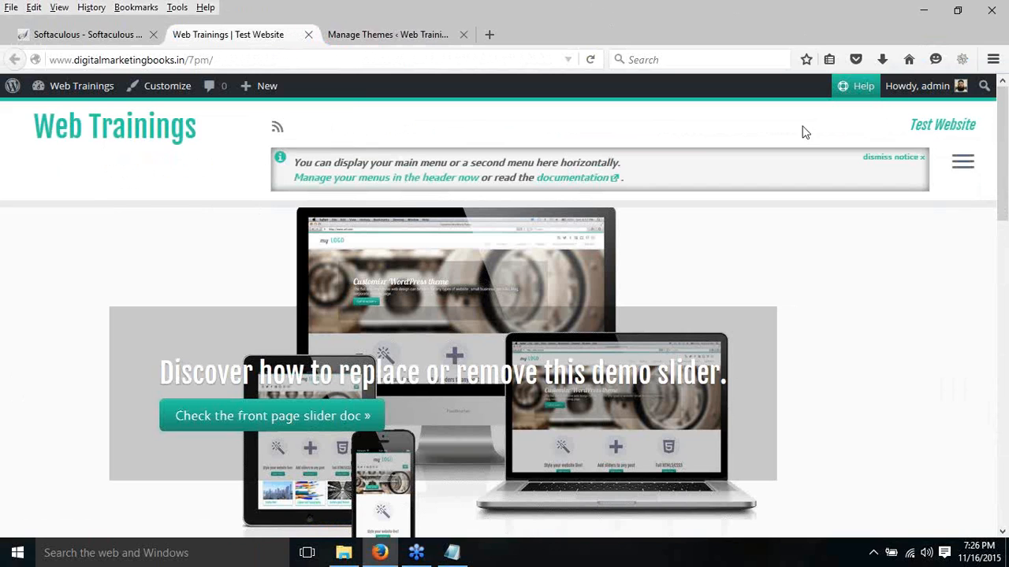
left_click(952, 167)
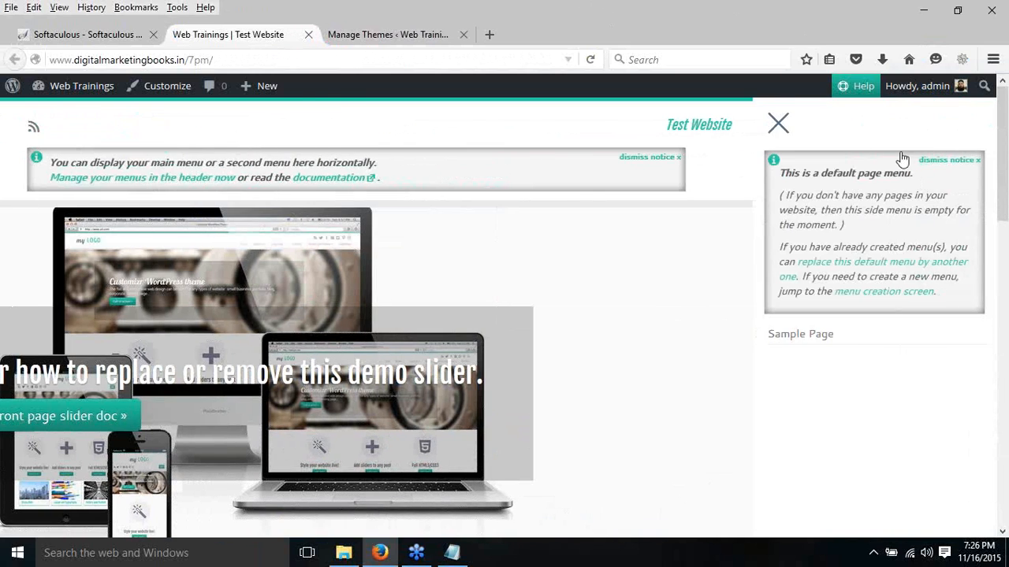
left_click(776, 126)
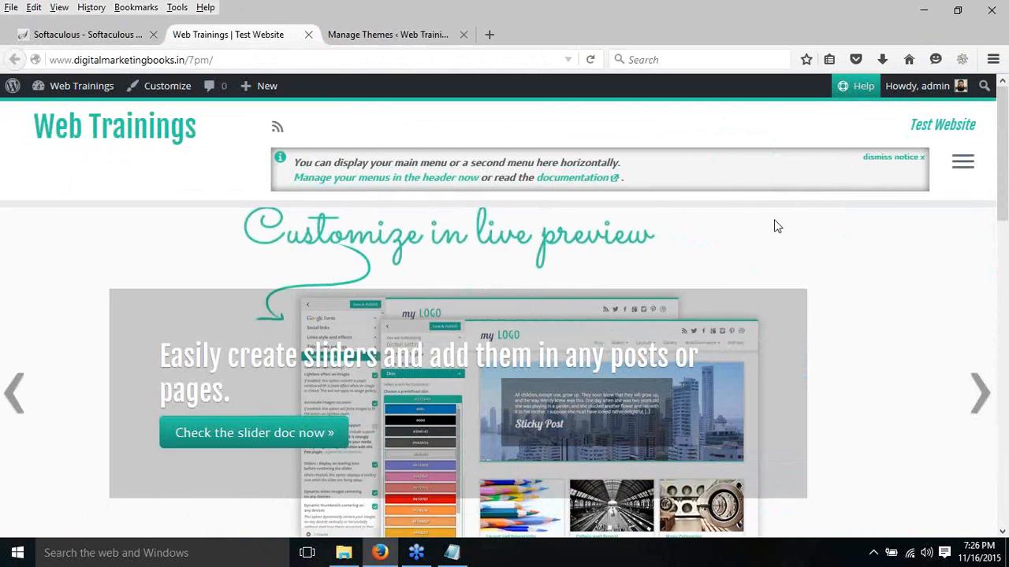
scroll(124, 158, "down", 15)
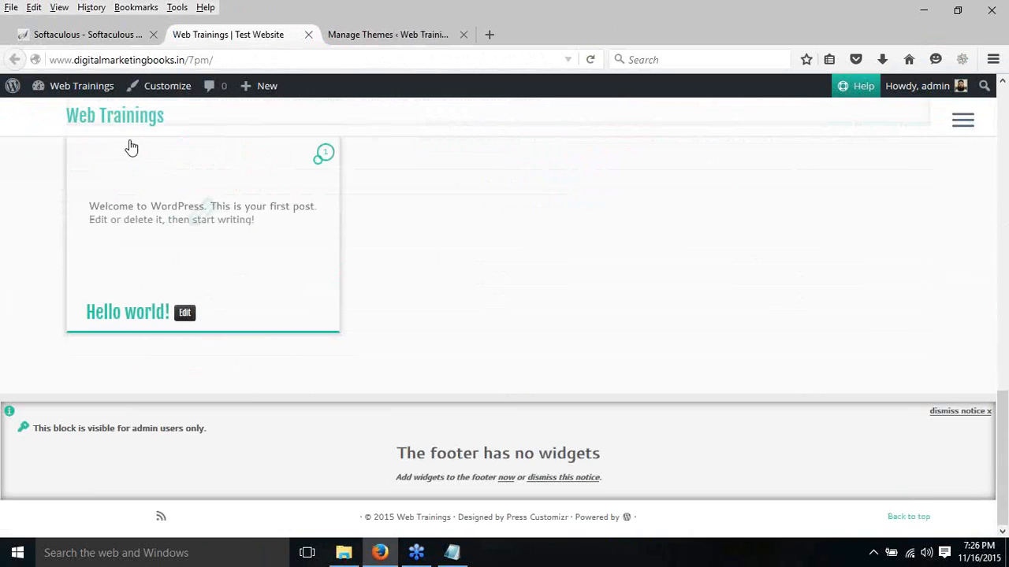
scroll(227, 219, "up", 15)
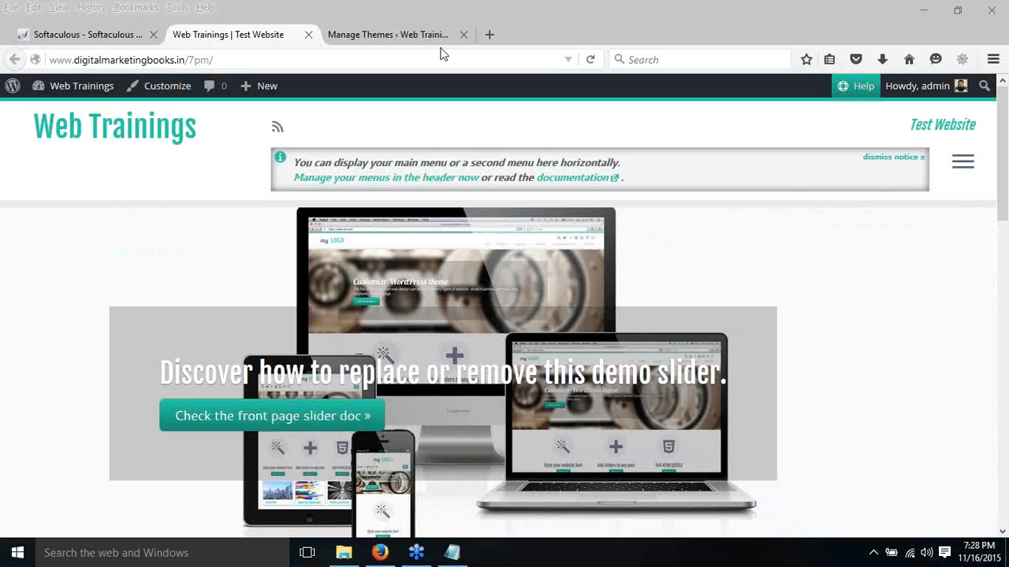
Search Windows for 'powerpoint' to launch PowerPoint 2013 and open a blank presentation
left_click(90, 555)
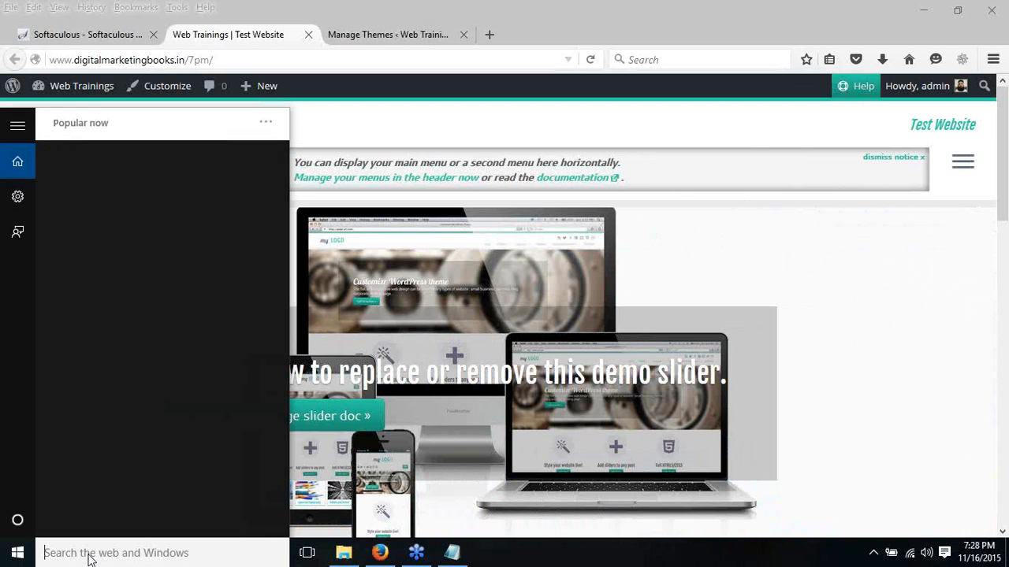
type("po")
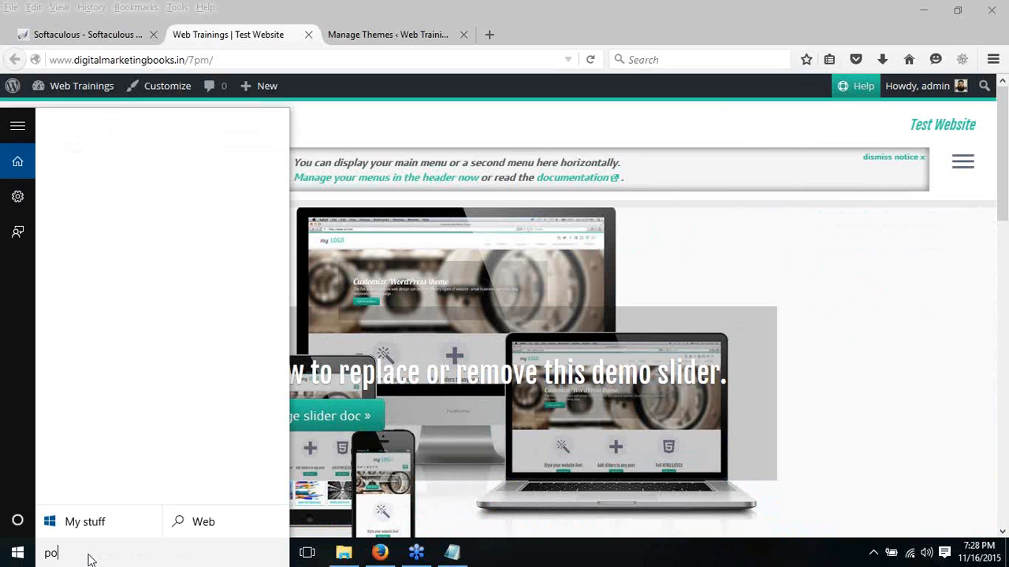
type("werpoint")
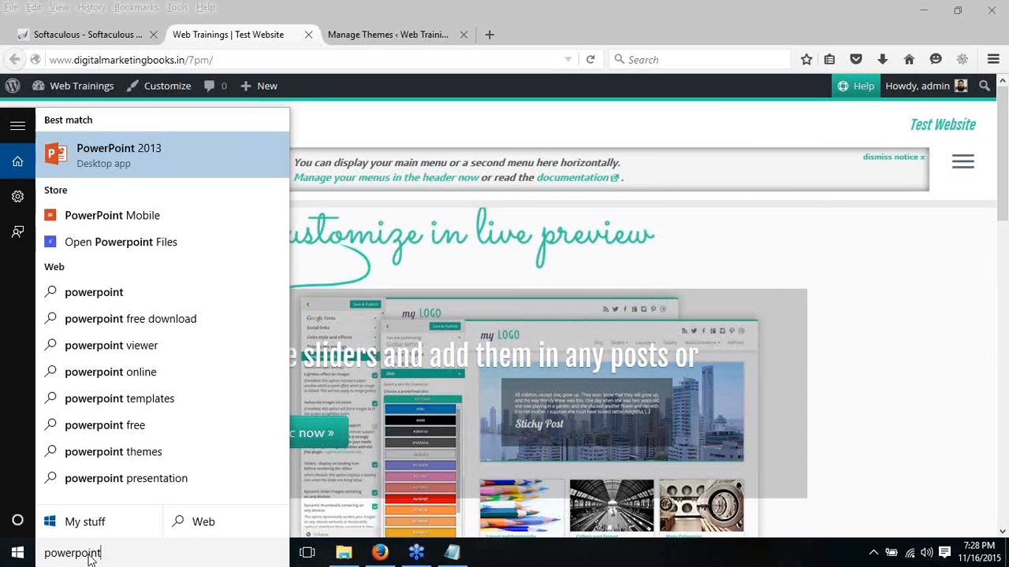
key("Escape")
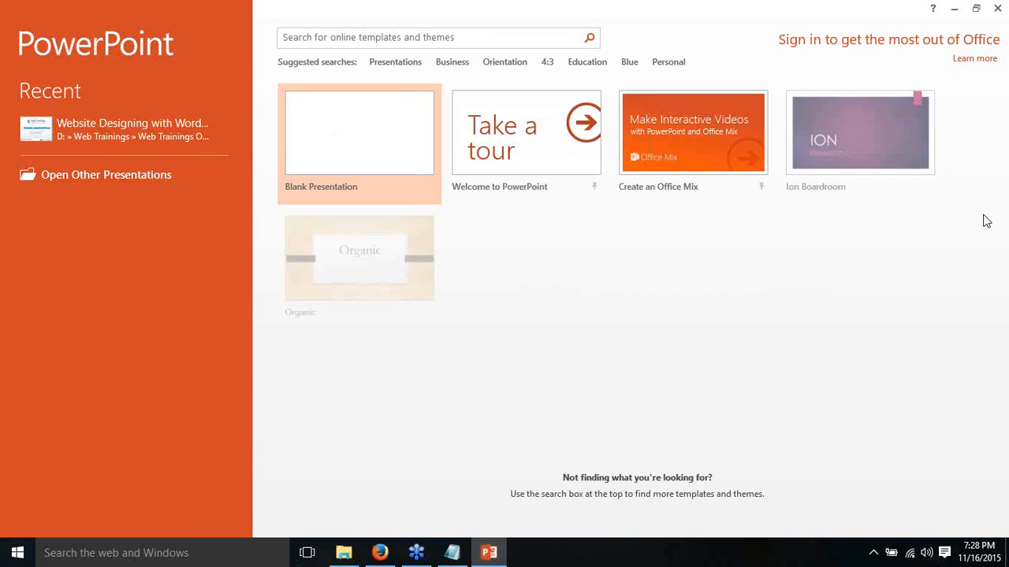
left_click(374, 130)
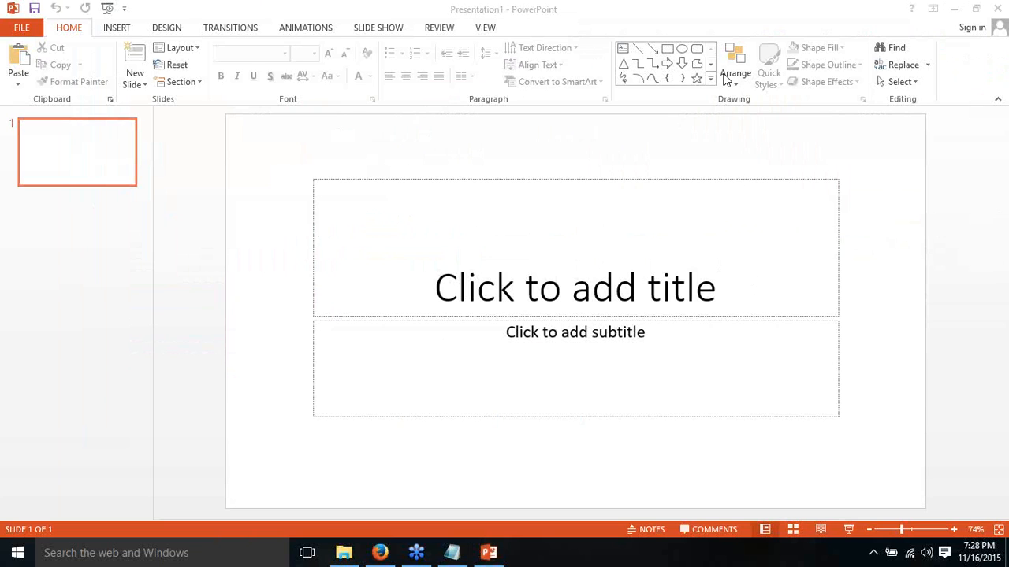
Add a new second slide after the title slide
left_click(13, 155)
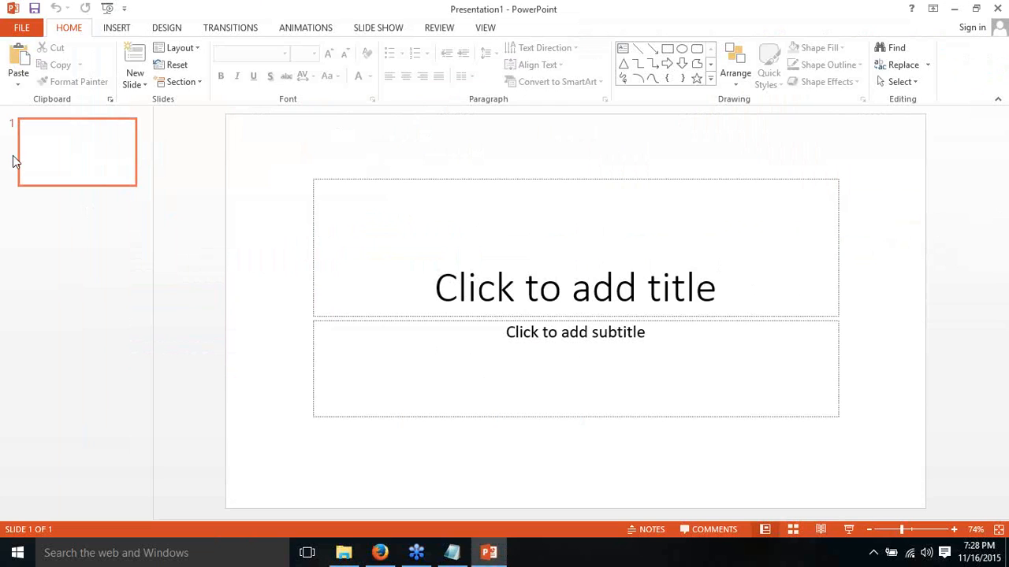
left_click(41, 156)
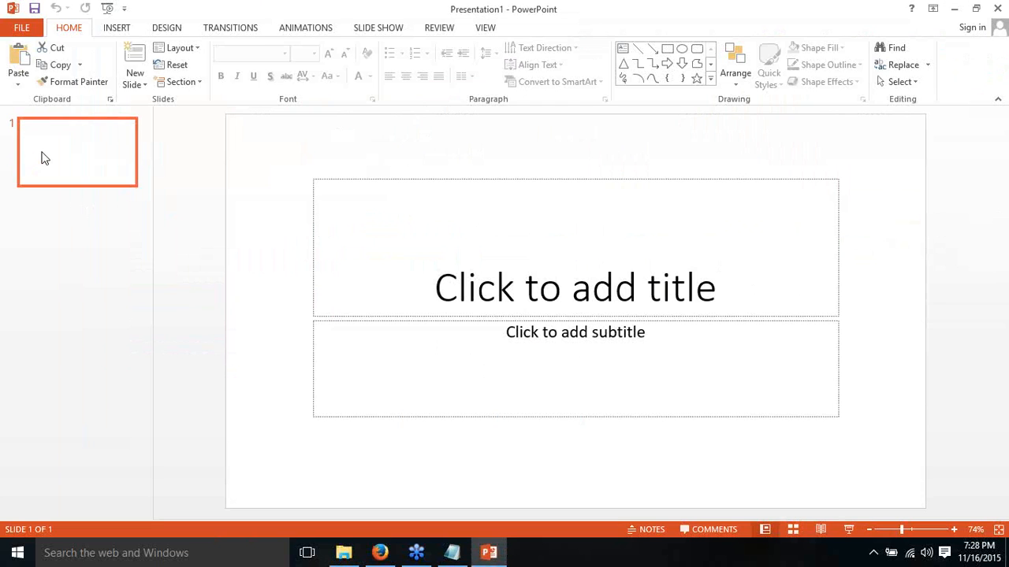
key("Return")
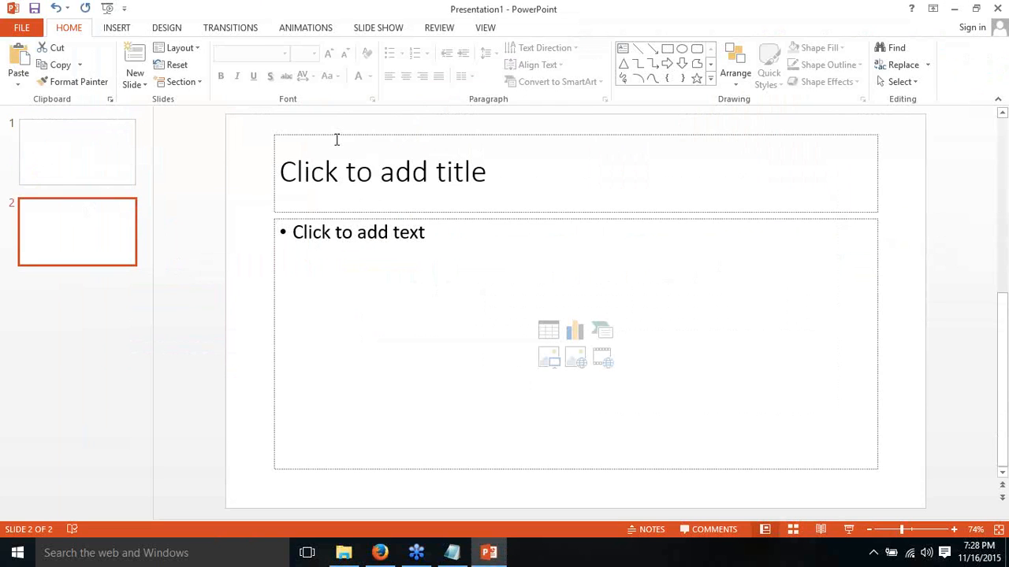
Delete the new slide's title and body placeholders so it is blank
left_click(336, 140)
key("Delete")
left_click(391, 224)
left_click(395, 222)
key("Delete")
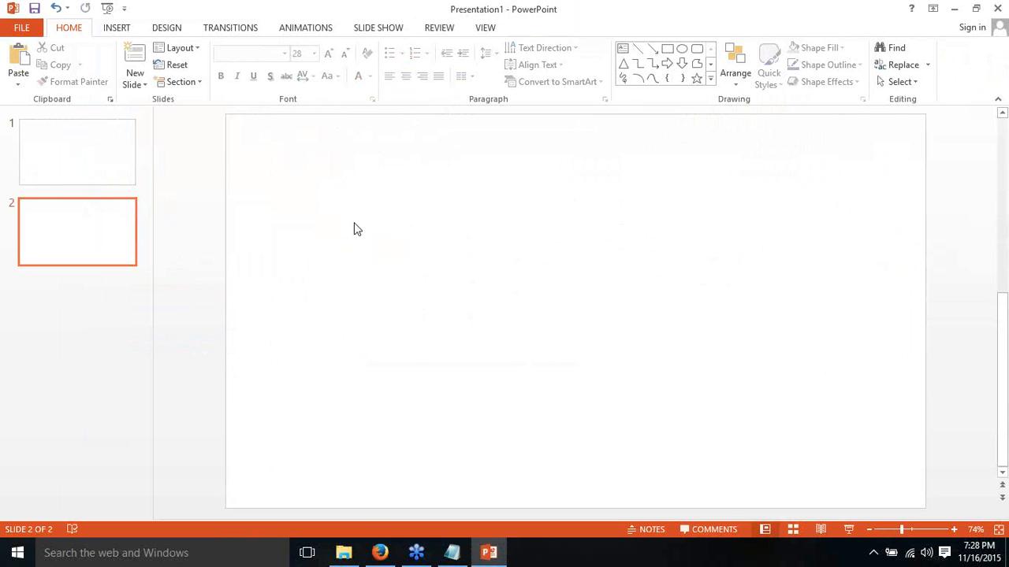
left_click(116, 28)
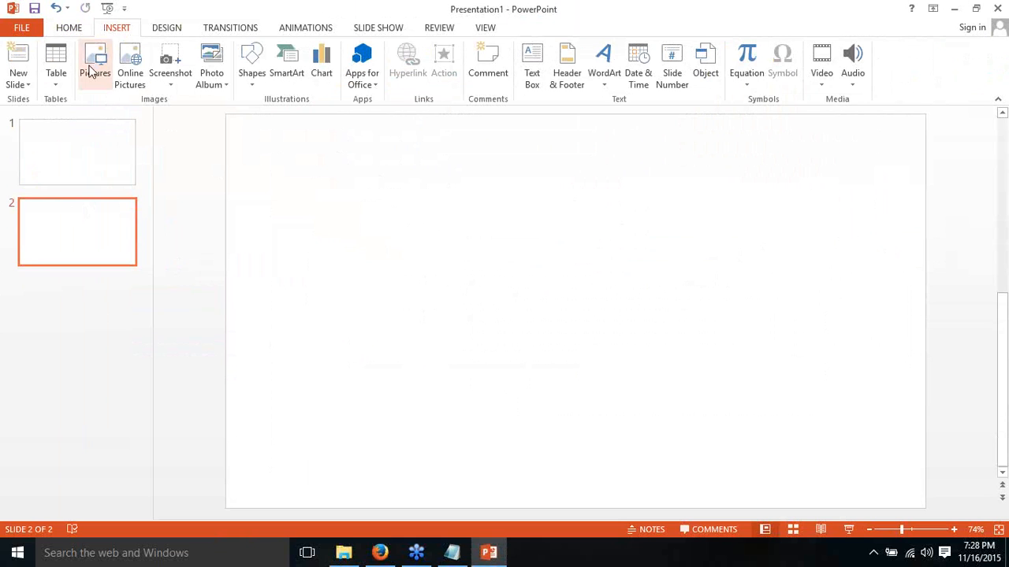
left_click(251, 64)
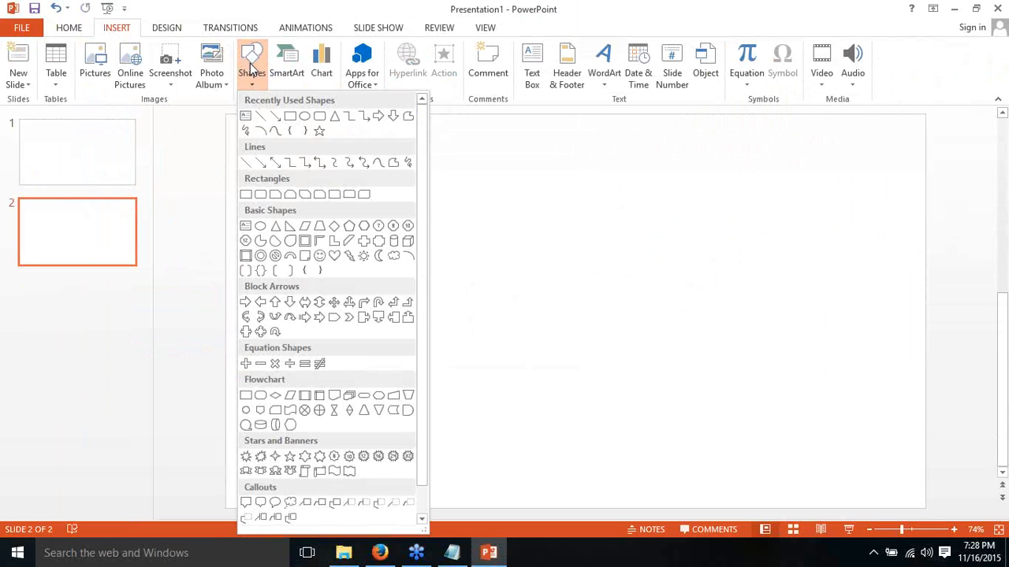
Draw an oval near the top-left corner of slide 2
left_click(910, 553)
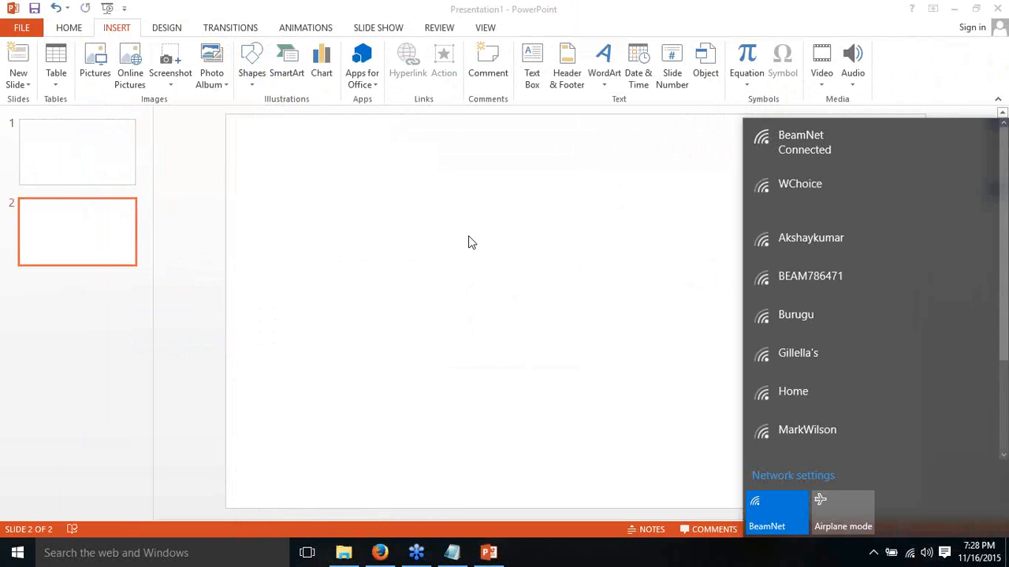
left_click(468, 235)
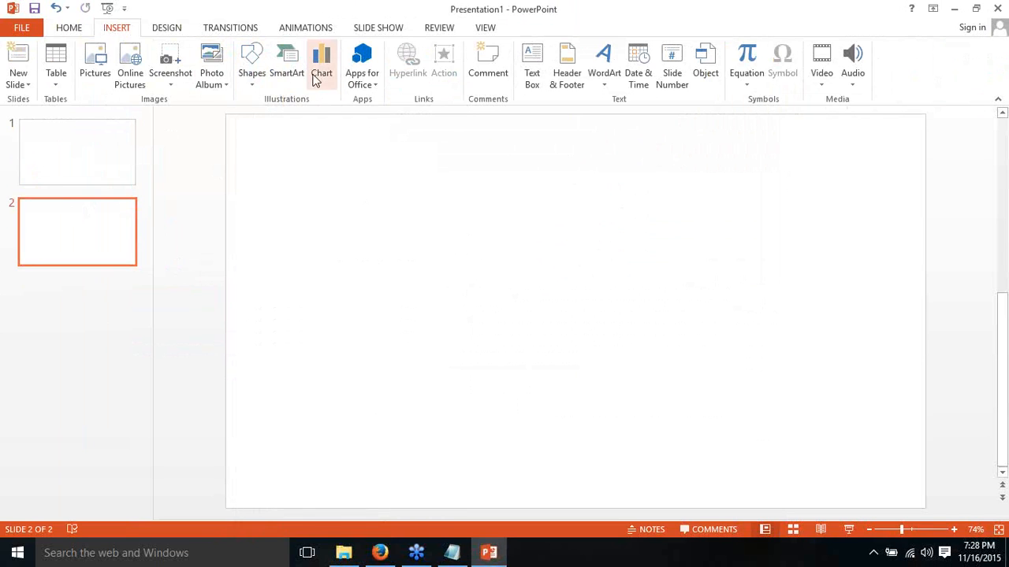
left_click(252, 63)
left_click(310, 125)
mouse_move(252, 125)
left_mouse_down()
mouse_move(267, 149)
mouse_move(366, 190)
left_mouse_up()
left_click(405, 259)
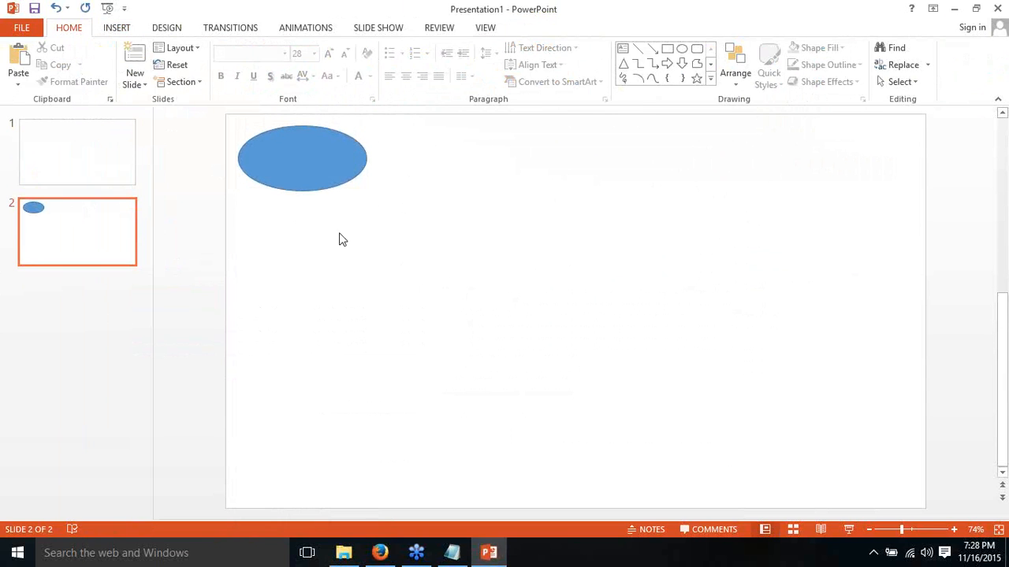
Insert a text box to the right of the oval
left_click(116, 29)
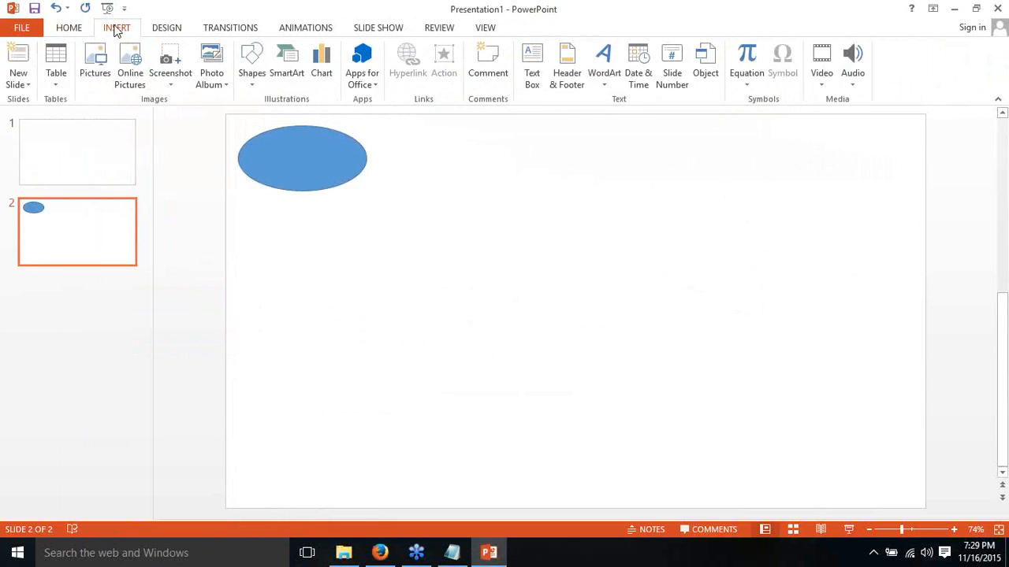
left_click(242, 47)
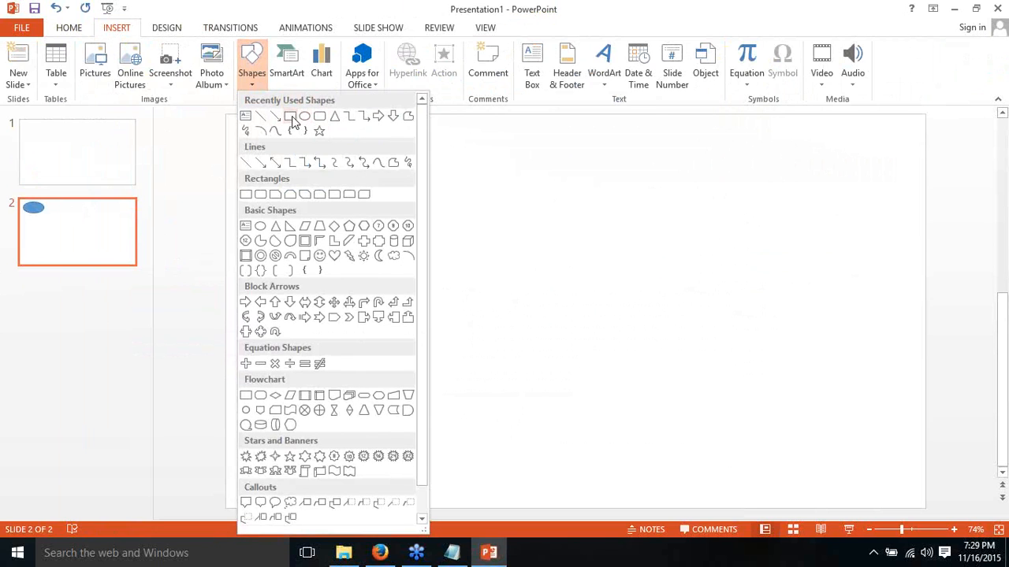
left_click(245, 116)
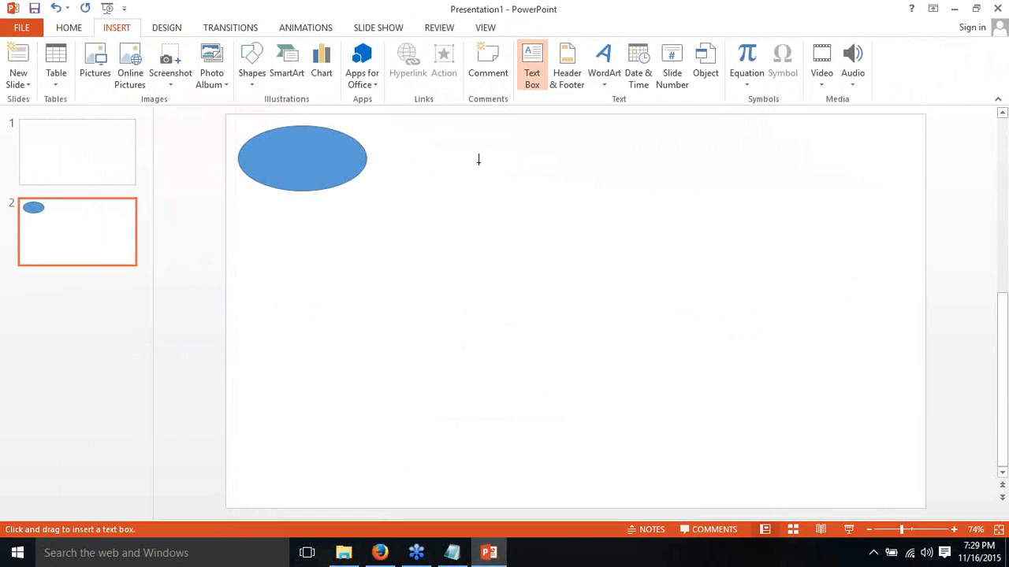
left_click(443, 162)
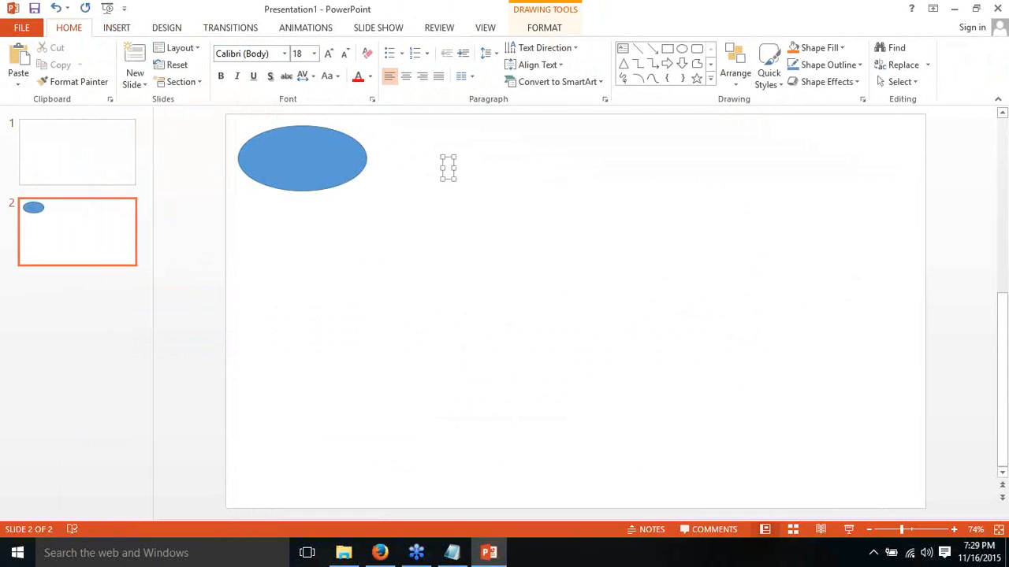
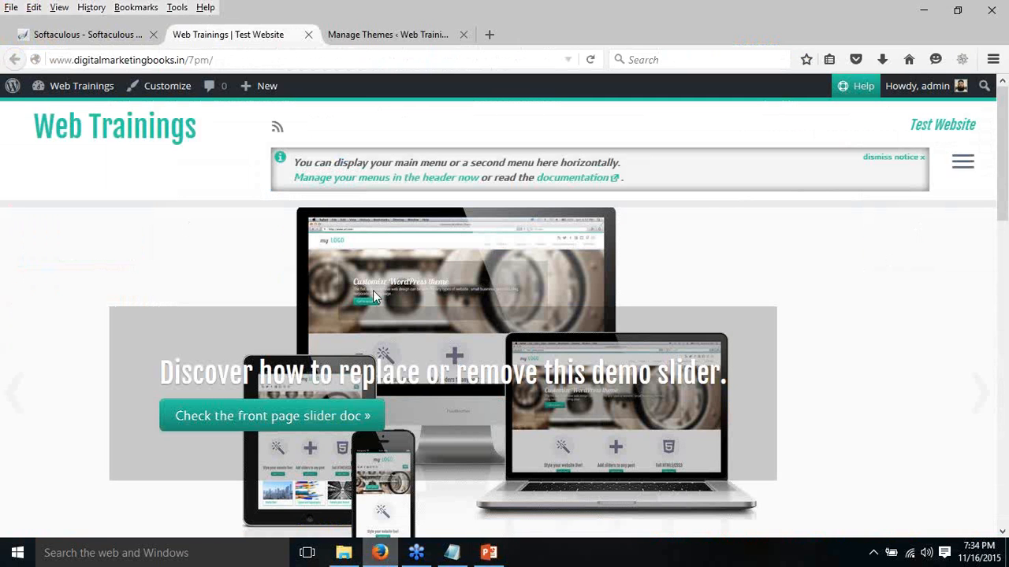
Switch to the Manage Themes page to confirm Customizr is the active theme
left_click(344, 55)
left_click(350, 37)
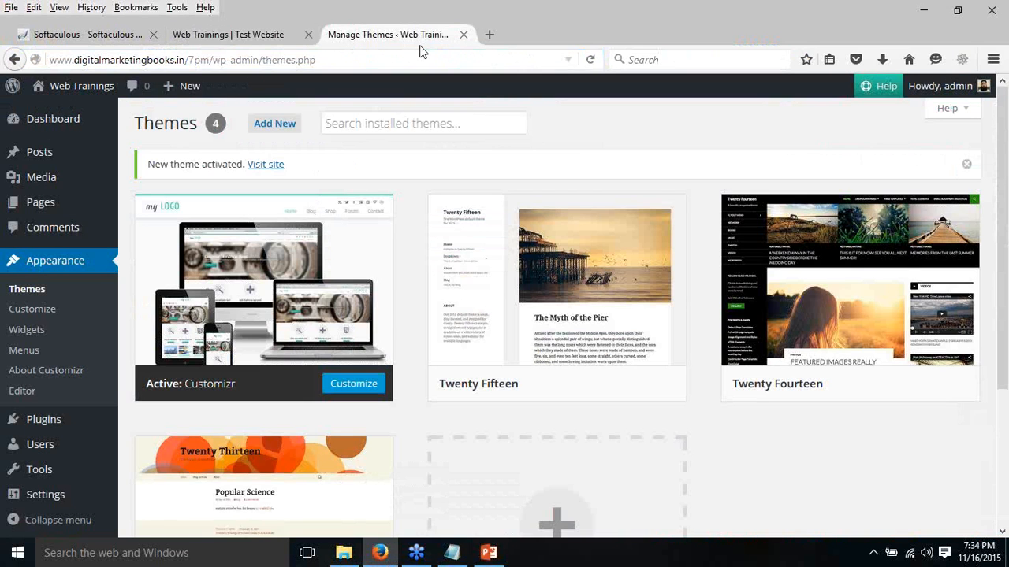
Load onlinearabicacademy.com in a new tab and scroll through its IQRAA home page
left_click(490, 35)
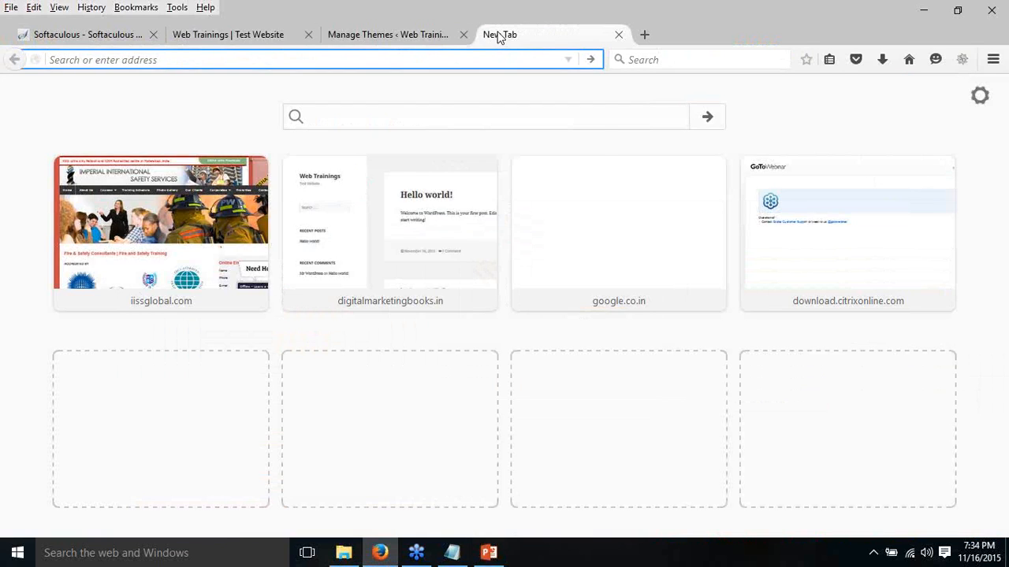
type("onlin")
key("Return")
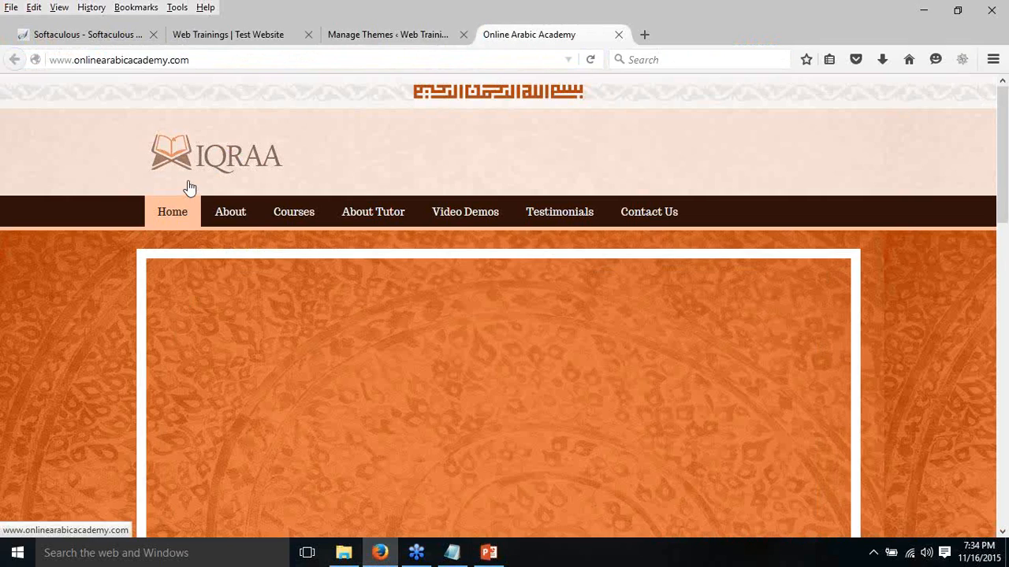
scroll(141, 208, "down", 3)
scroll(113, 208, "down", 4)
scroll(113, 208, "up", 5)
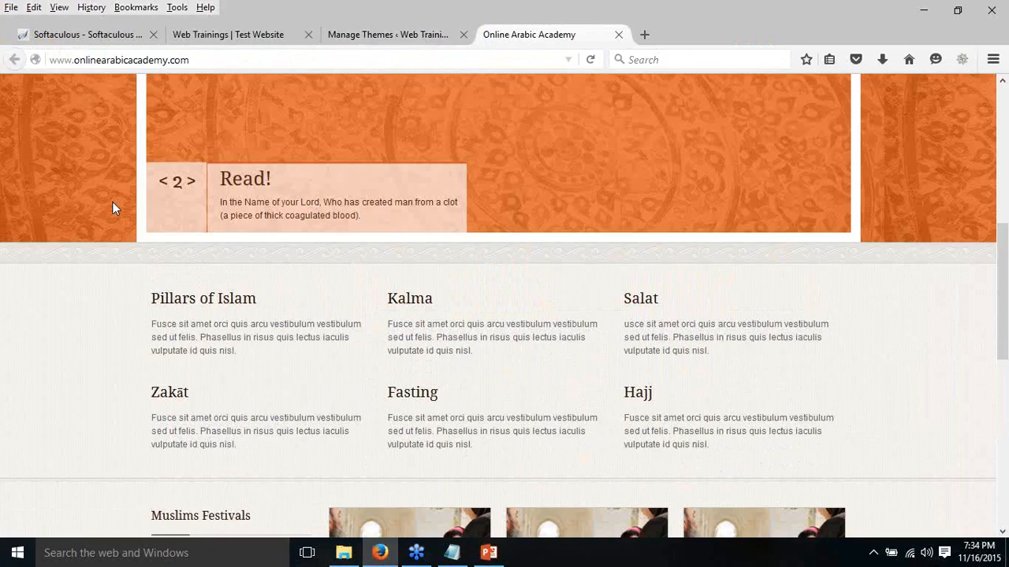
scroll(113, 208, "up", 3)
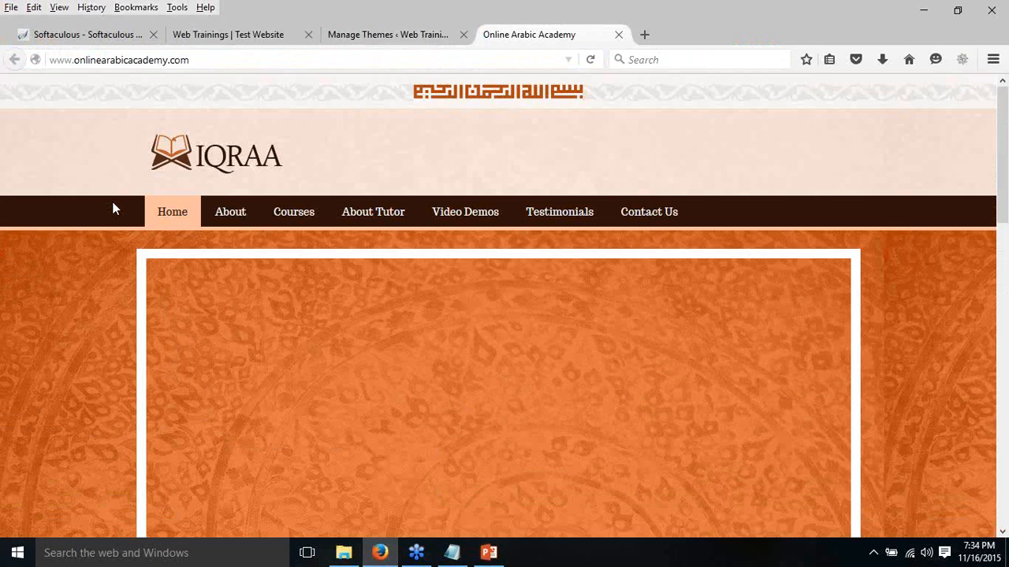
scroll(575, 233, "down", 2)
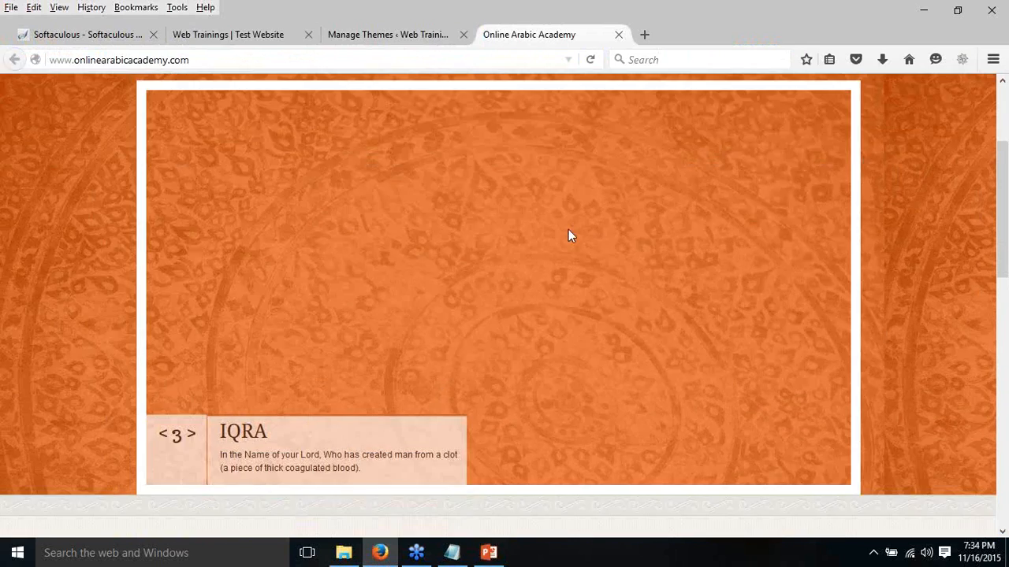
scroll(568, 229, "down", 10)
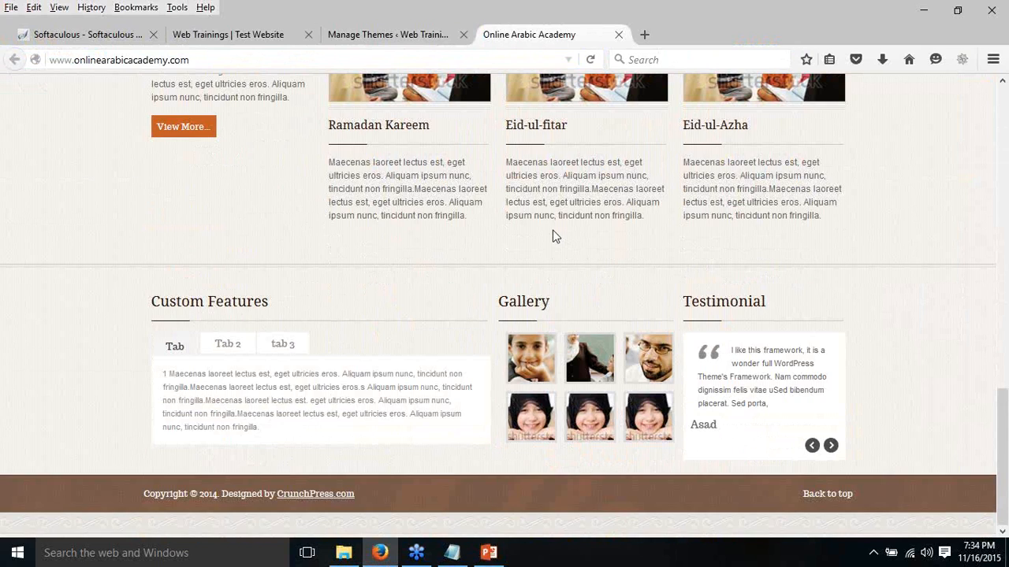
scroll(553, 235, "up", 12)
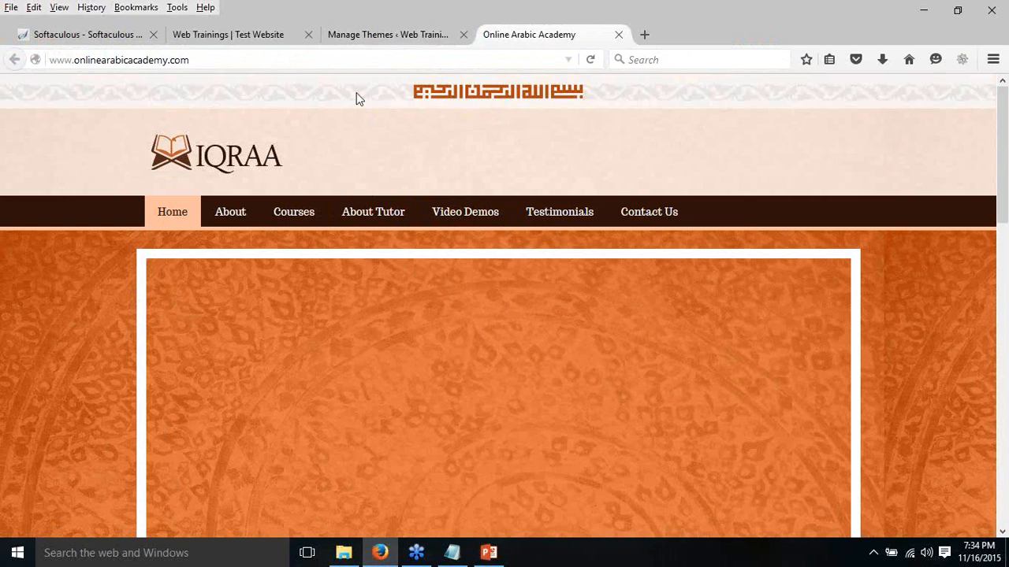
Find the Softaculous installation page among the tabs and close it
left_click(207, 35)
left_click(86, 35)
left_click(189, 39)
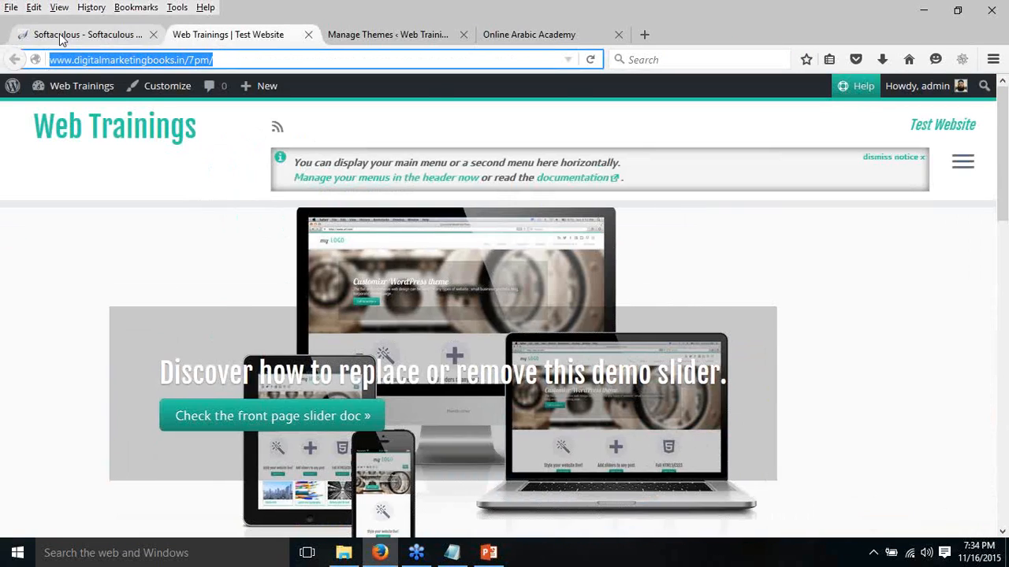
left_click(60, 36)
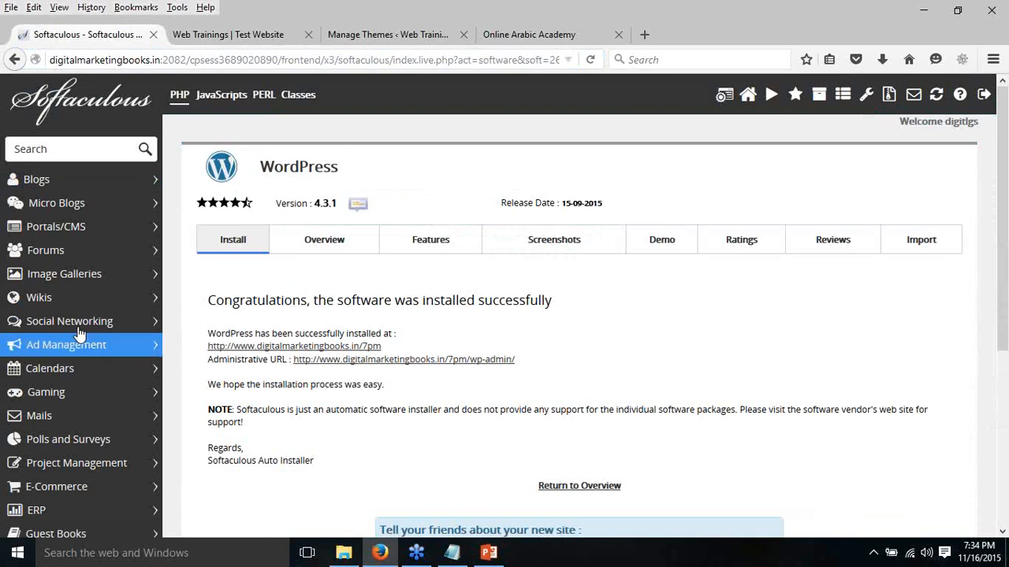
left_click(152, 35)
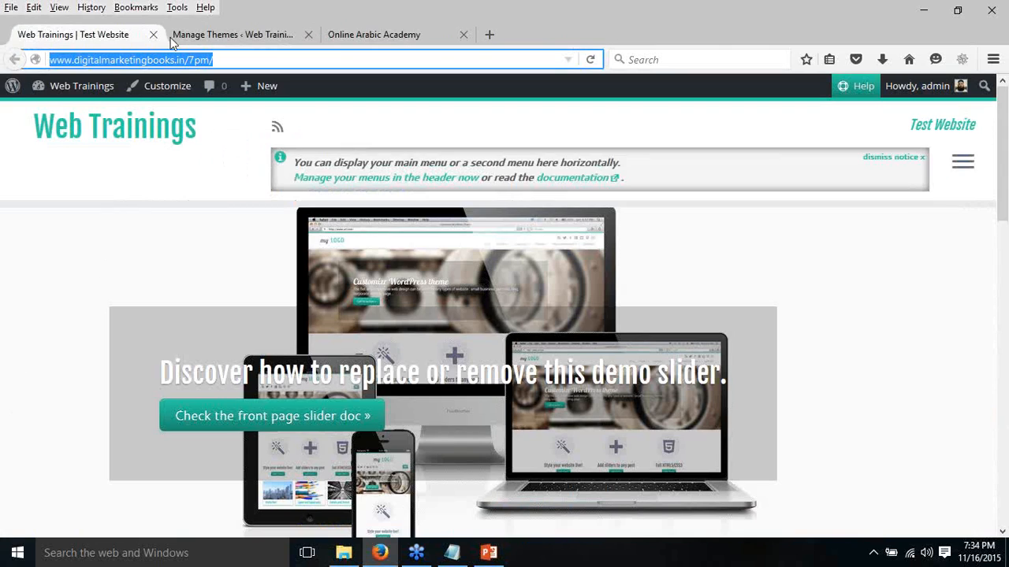
Open the Web Trainings dashboard, then go to Appearance > Themes
mouse_move(71, 86)
left_click(59, 113)
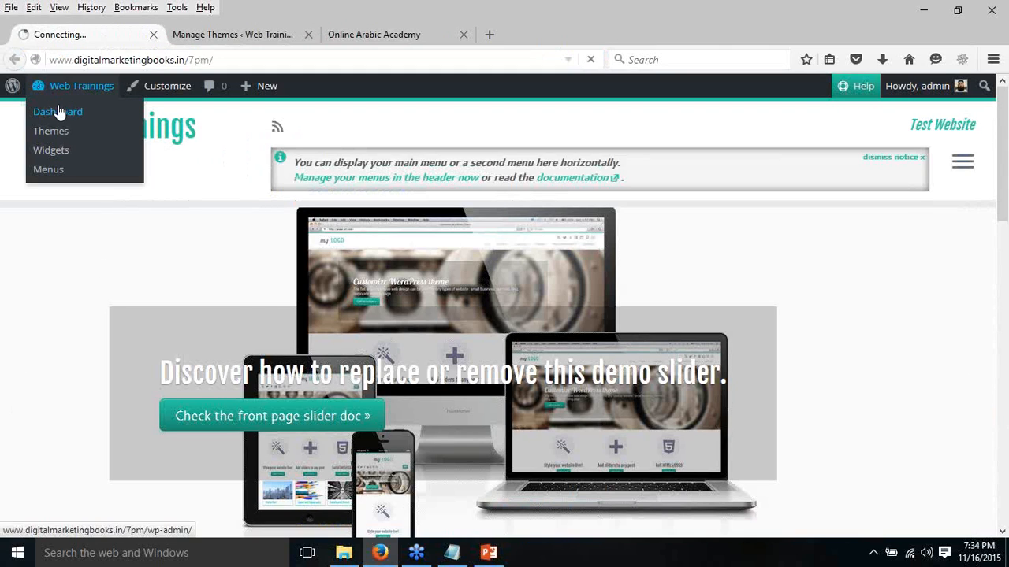
left_click(202, 40)
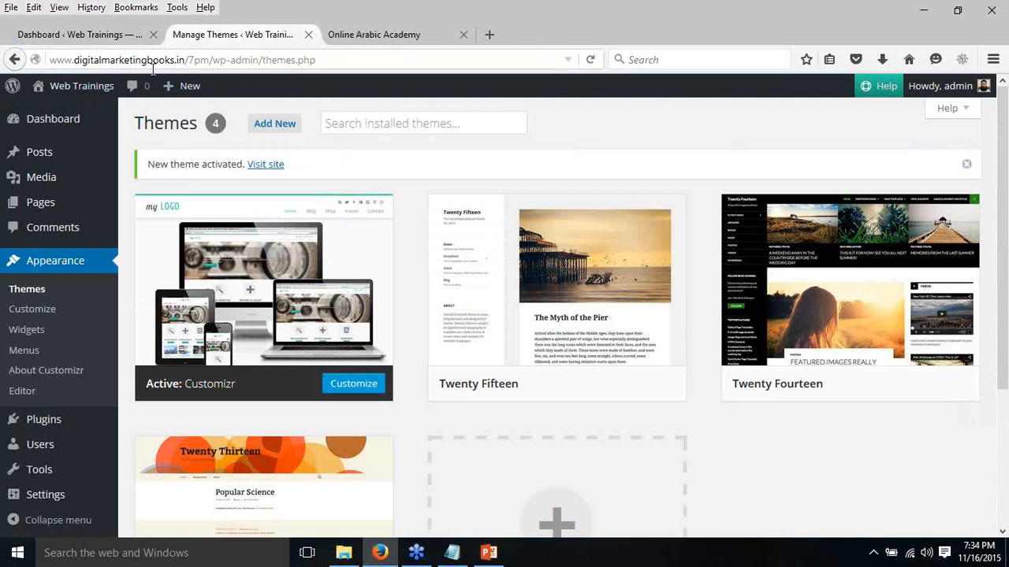
left_click(126, 37)
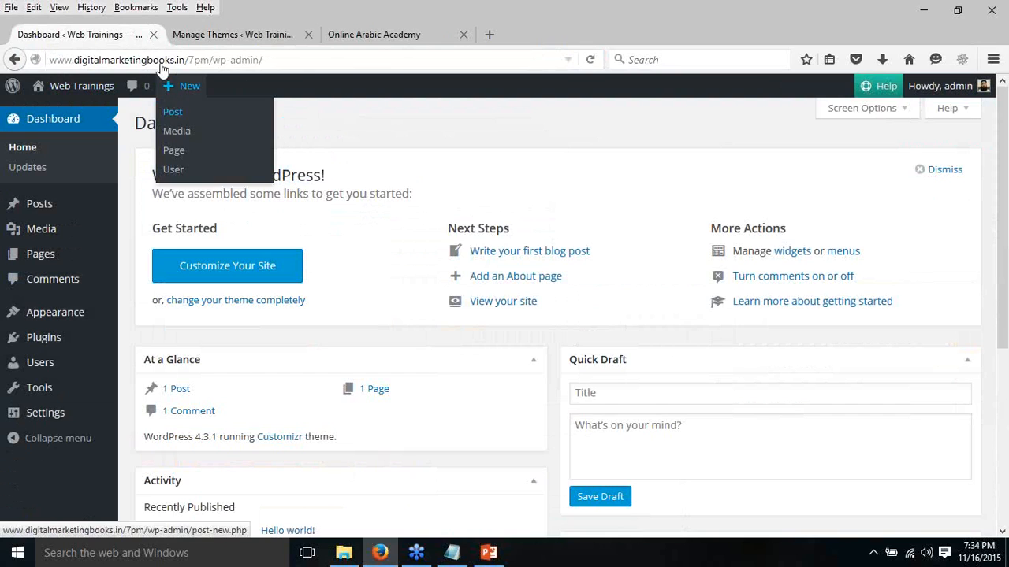
mouse_move(79, 316)
left_click(146, 315)
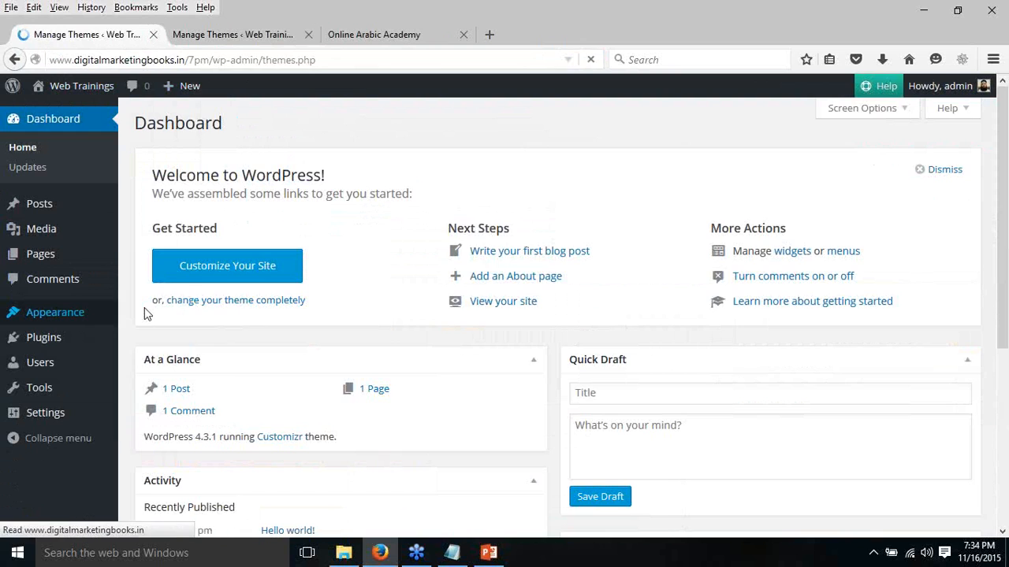
scroll(381, 250, "down", 3)
scroll(382, 250, "up", 3)
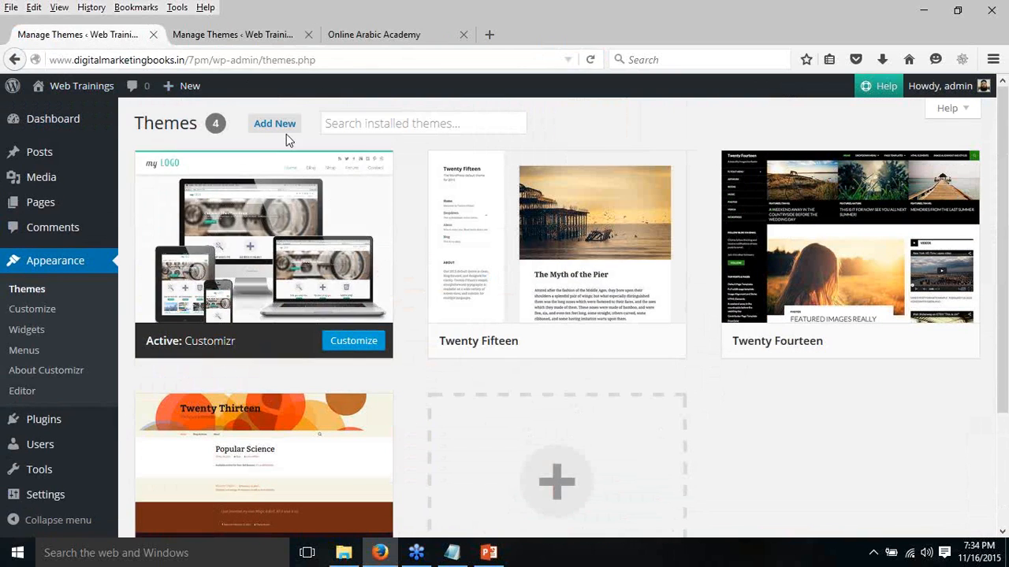
Browse the Popular themes listed under Add New Themes
left_click(280, 127)
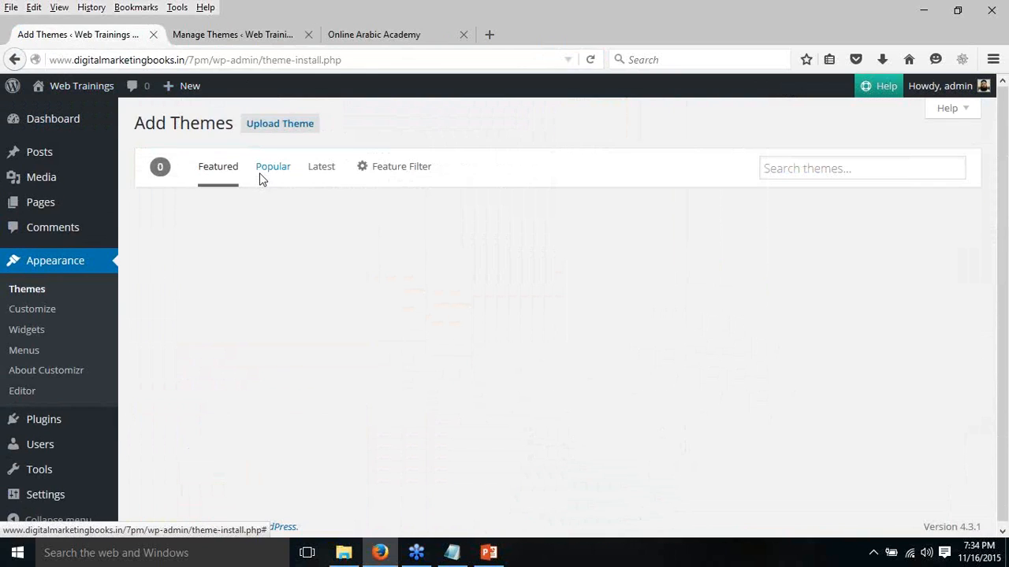
left_click(275, 170)
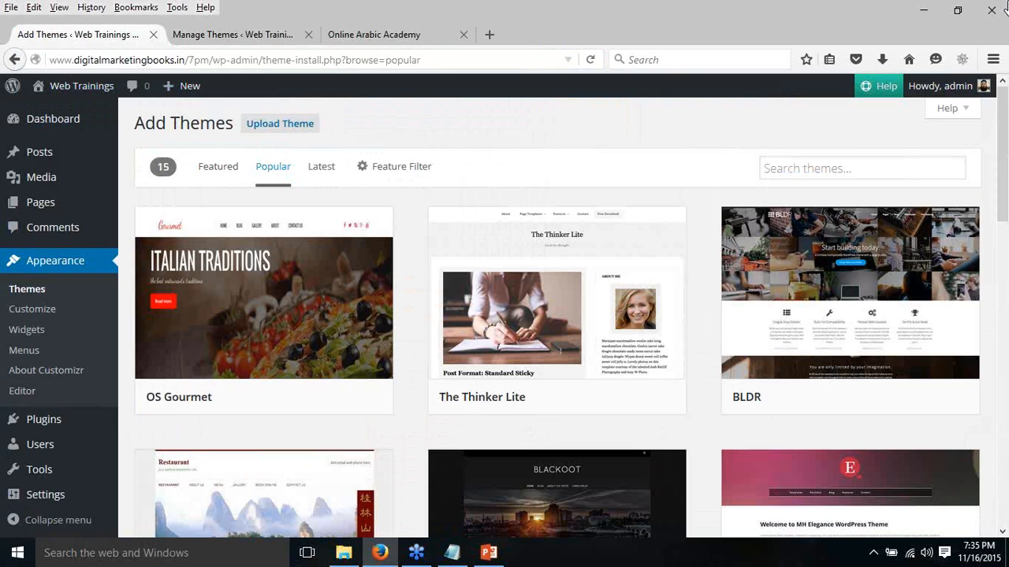
scroll(528, 292, "down", 5)
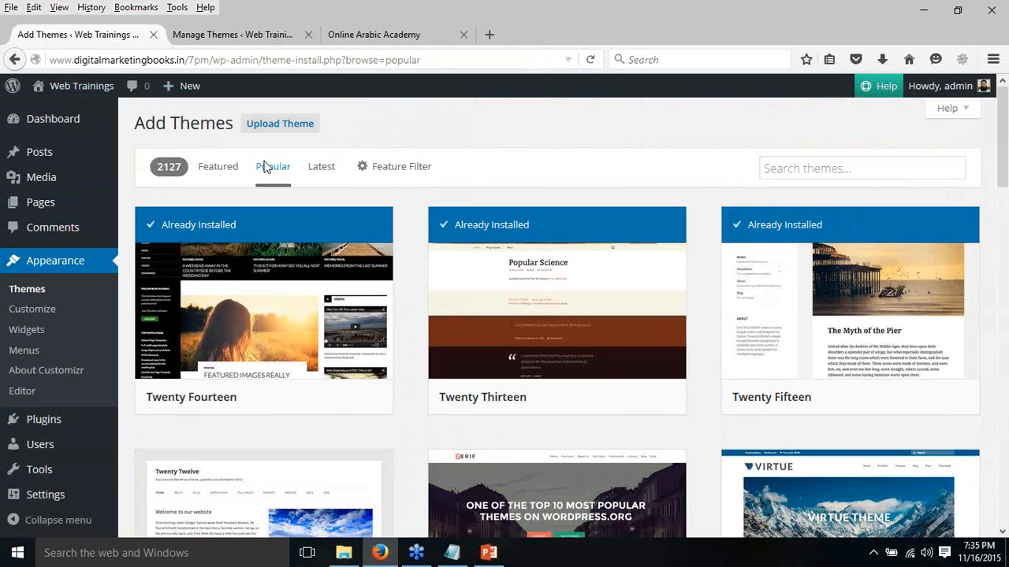
scroll(531, 338, "down", 2)
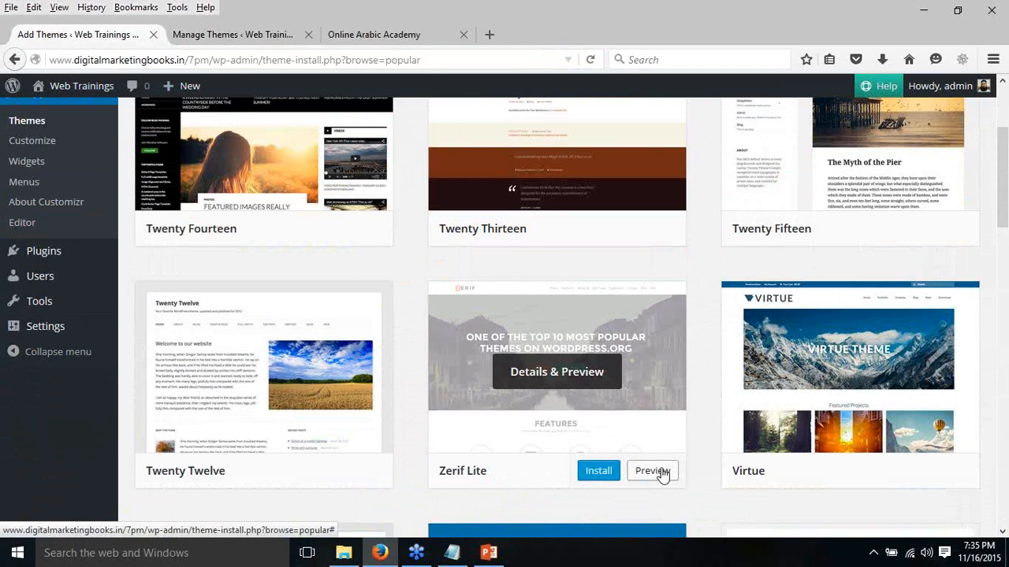
Search Google for 'zerif lite' in a new tab
left_click(489, 35)
type("zerif lite")
key("Return")
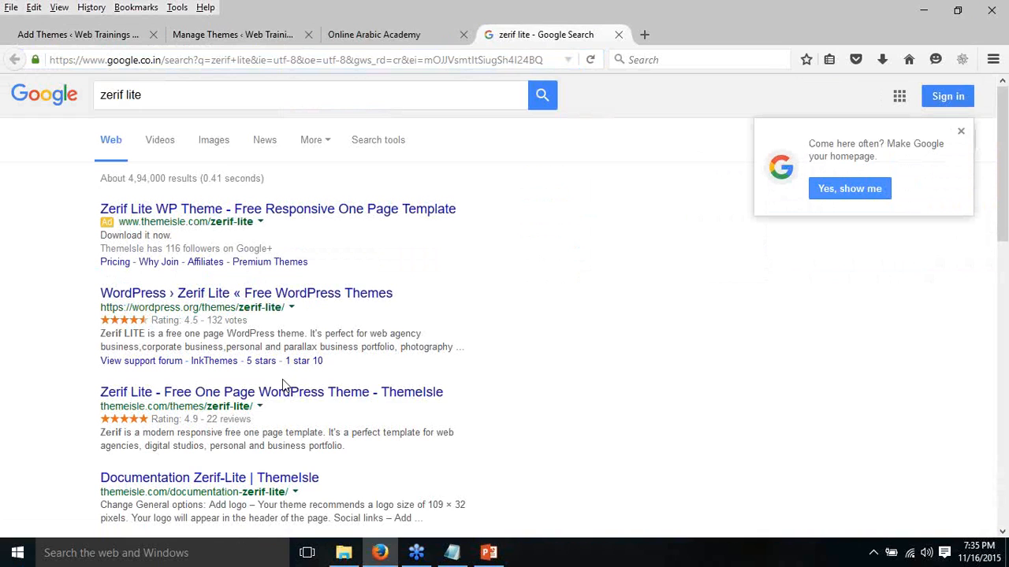
Open the themeisle Zerif Lite page from the results and launch its live demo
left_click(277, 398)
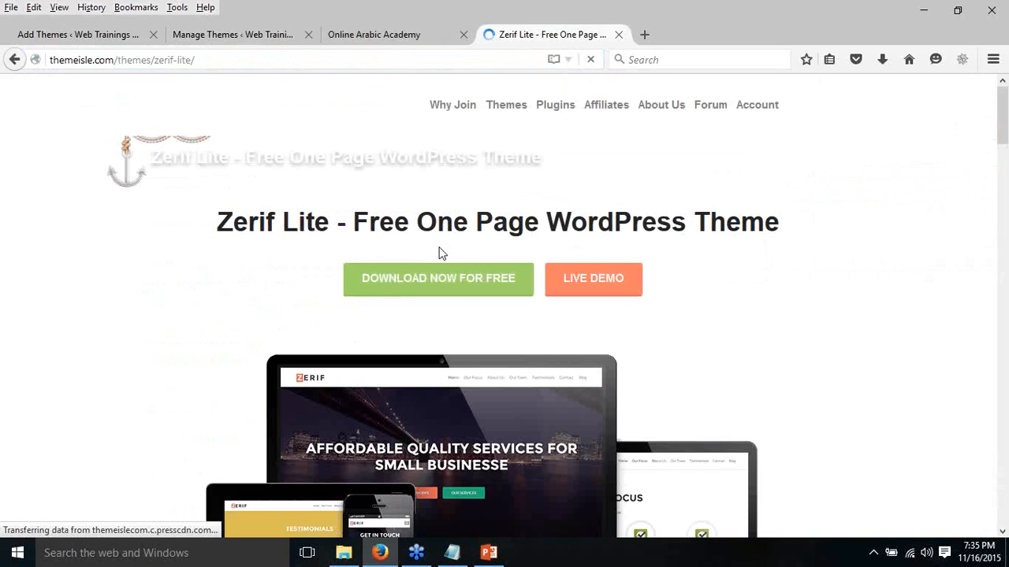
left_click(618, 281)
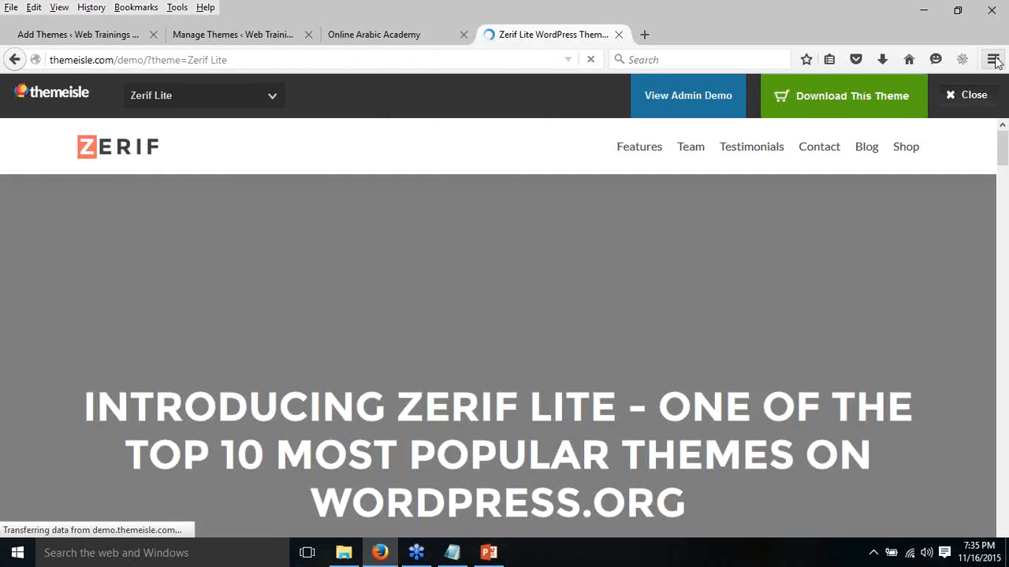
Close the demo frame and scroll past the Zerif Lite feature cards
left_click(967, 95)
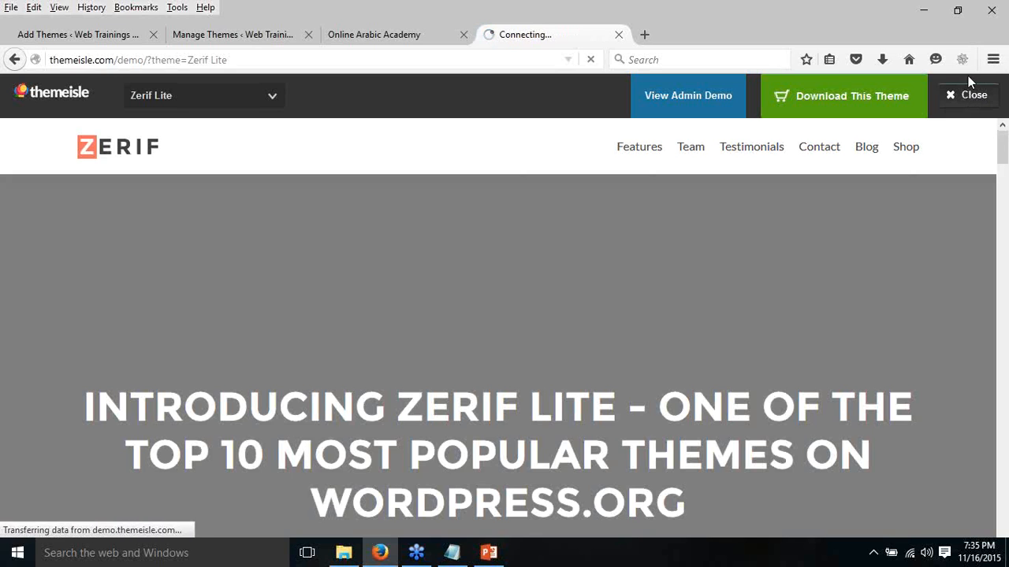
scroll(558, 281, "down", 10)
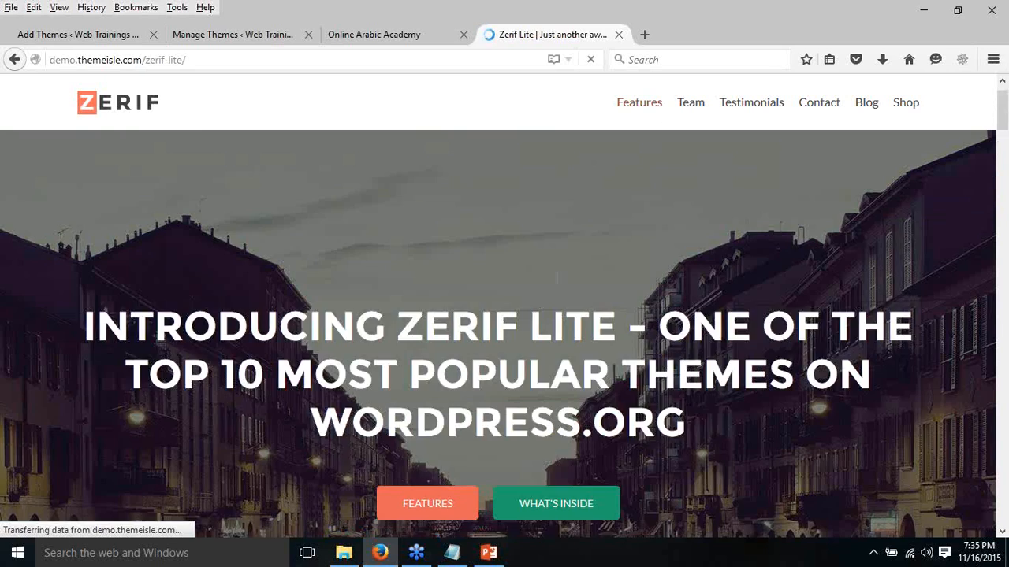
scroll(556, 280, "down", 12)
scroll(568, 276, "down", 5)
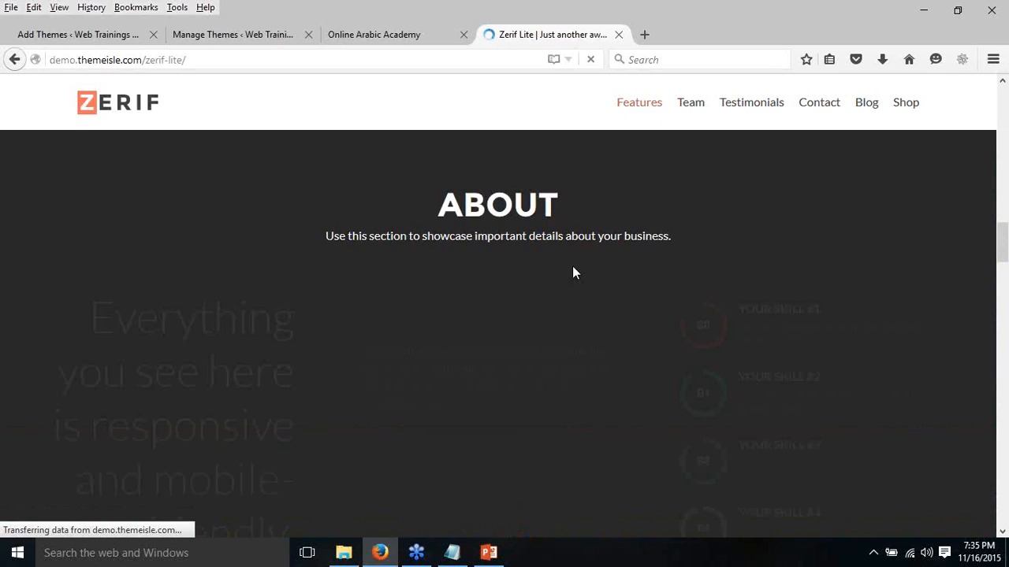
Jump through the Team, Testimonials, Contact and Features sections, then scroll to the footer
left_click(688, 103)
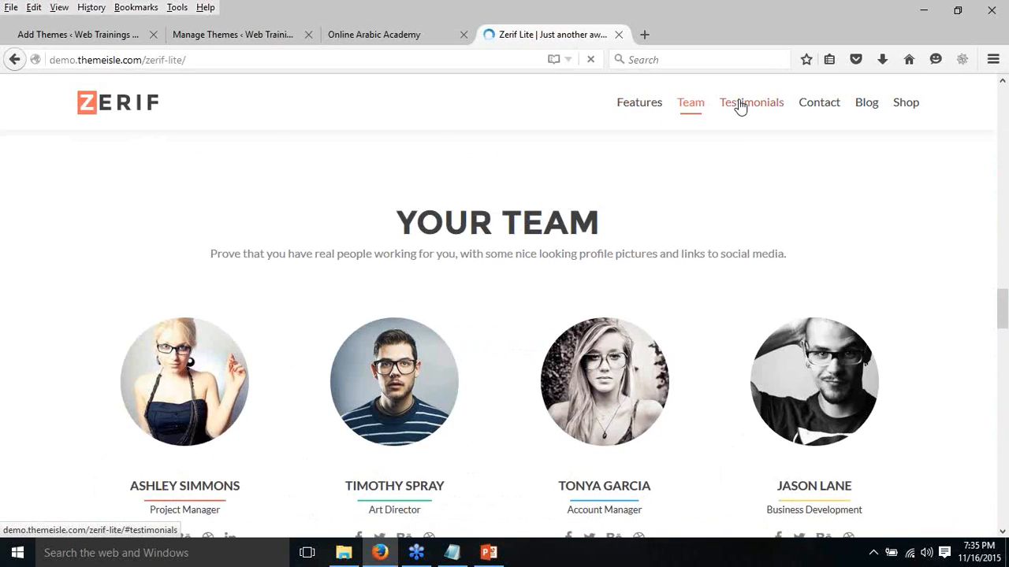
left_click(736, 105)
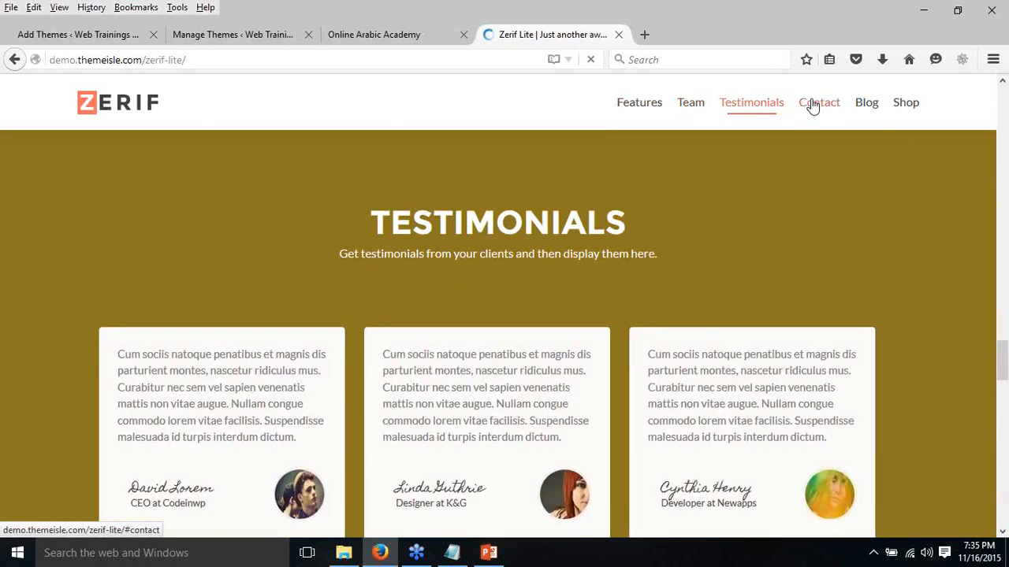
left_click(812, 103)
left_click(638, 104)
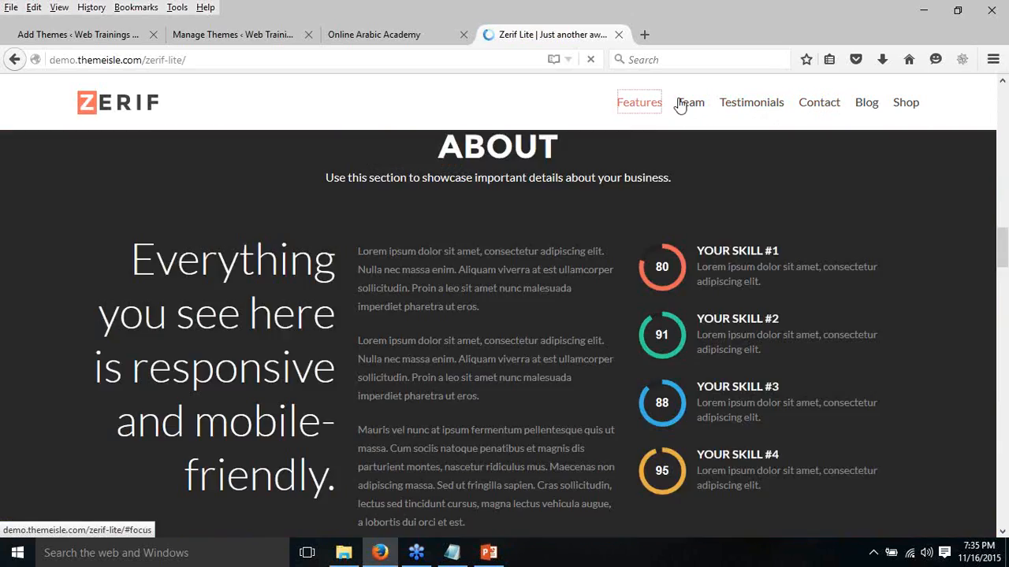
left_click(690, 103)
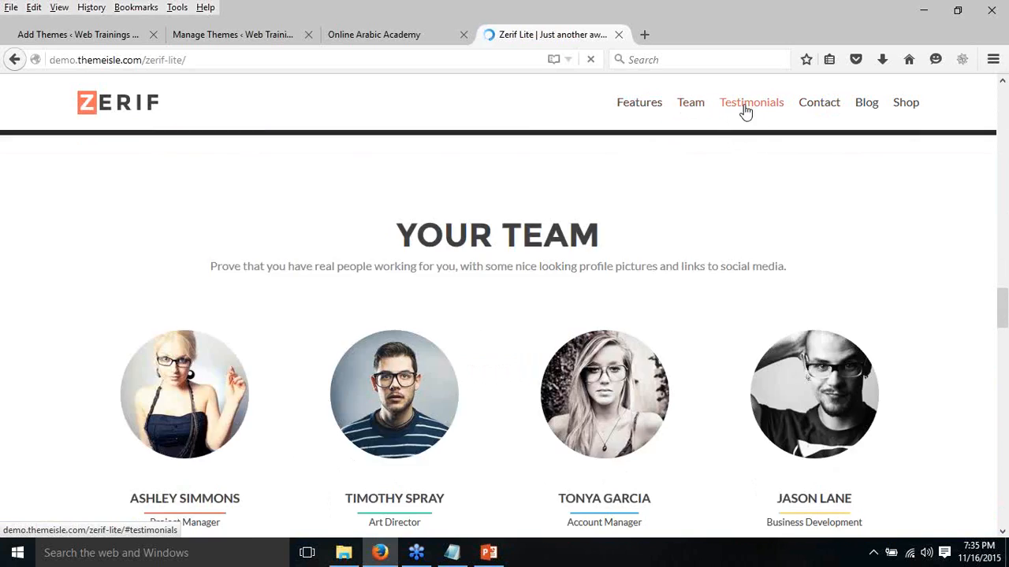
left_click(744, 108)
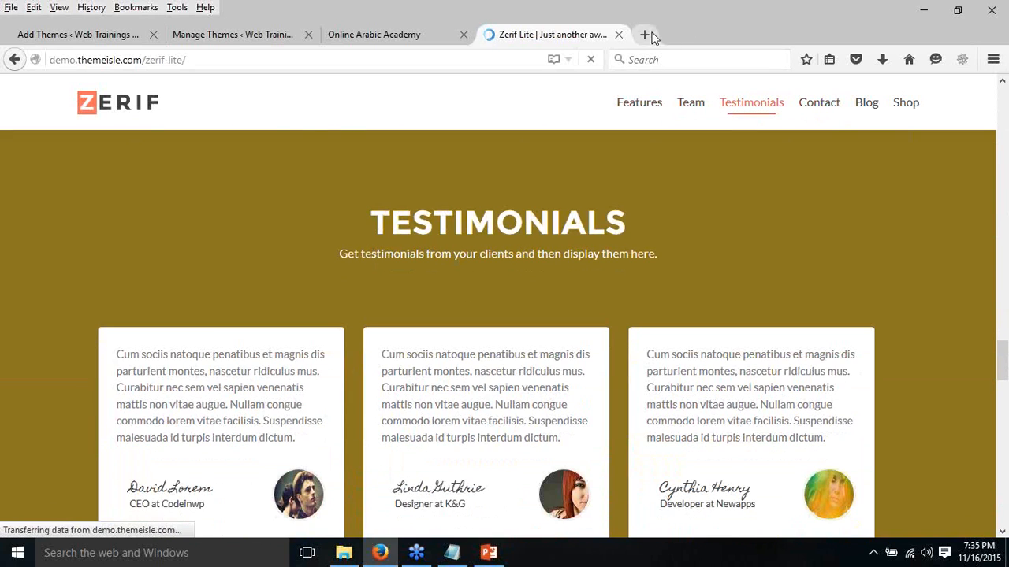
scroll(406, 241, "down", 10)
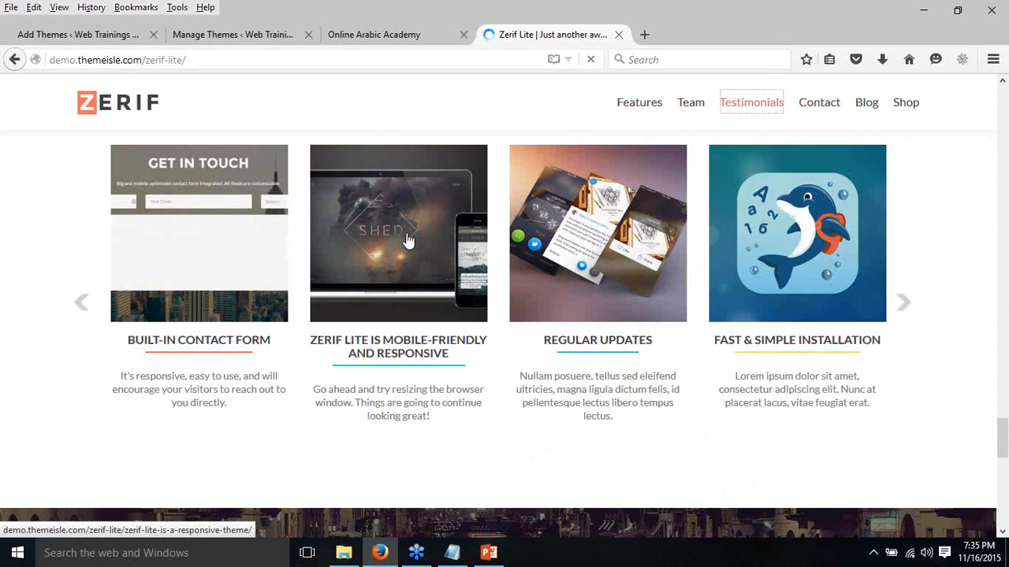
scroll(411, 238, "down", 10)
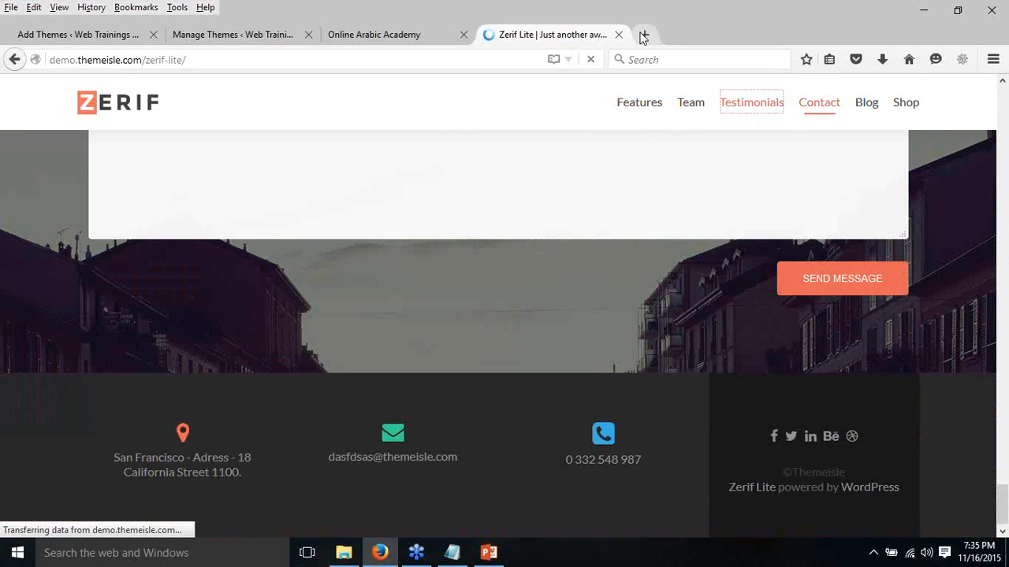
left_click(643, 34)
Load the digital marketing trainer's website and jump to its MY EXPERTISE section
type("m")
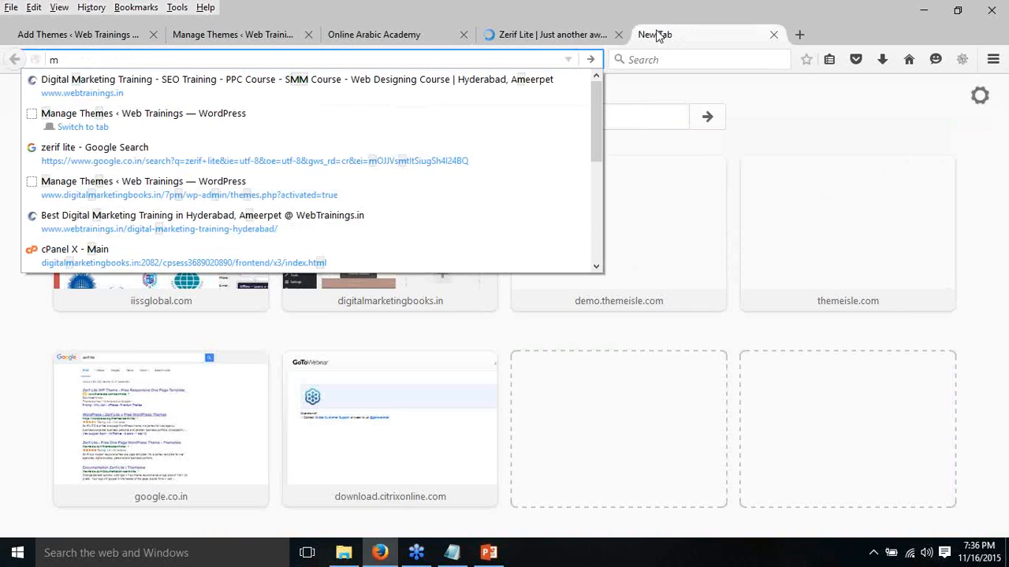
type("dazhar")
key("ctrl+Return")
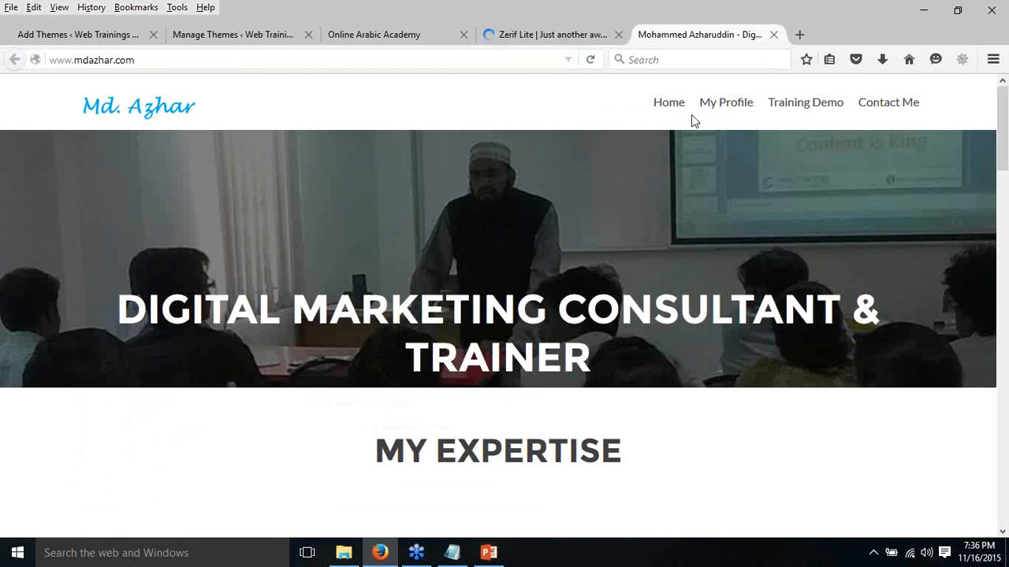
left_click(726, 104)
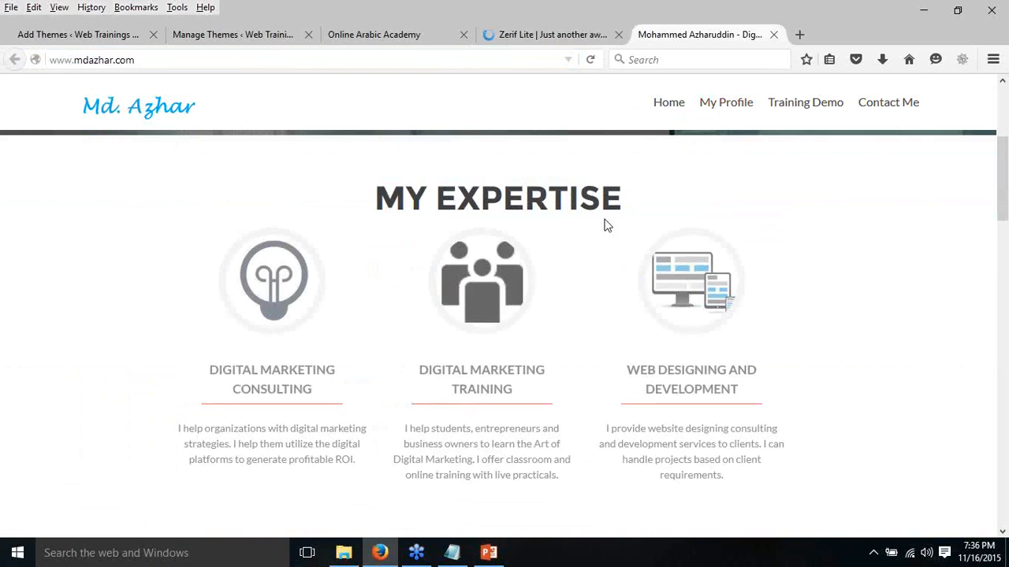
Revisit the Features section of the Zerif Lite demo for comparison
left_click(499, 35)
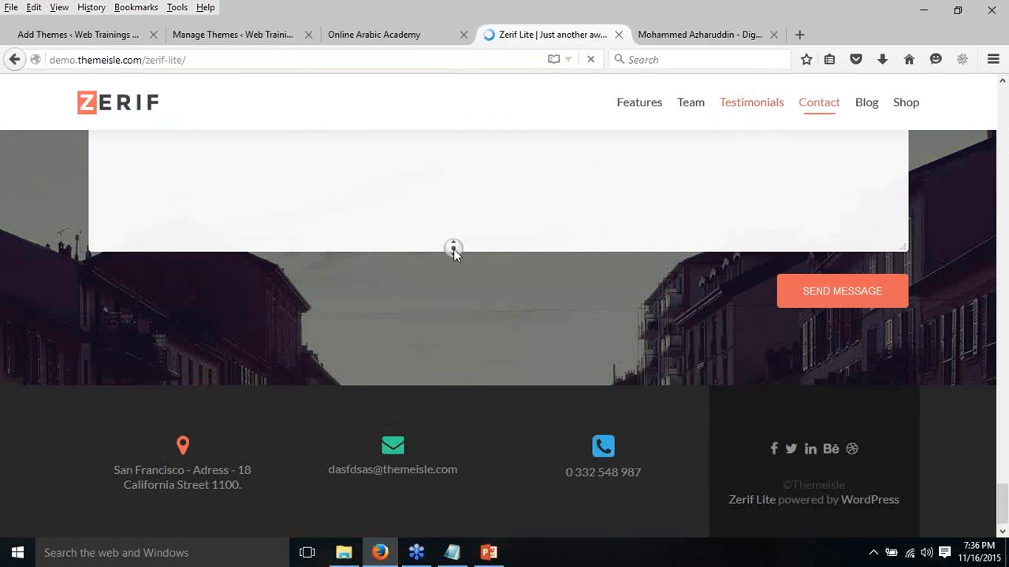
scroll(453, 249, "up", 5)
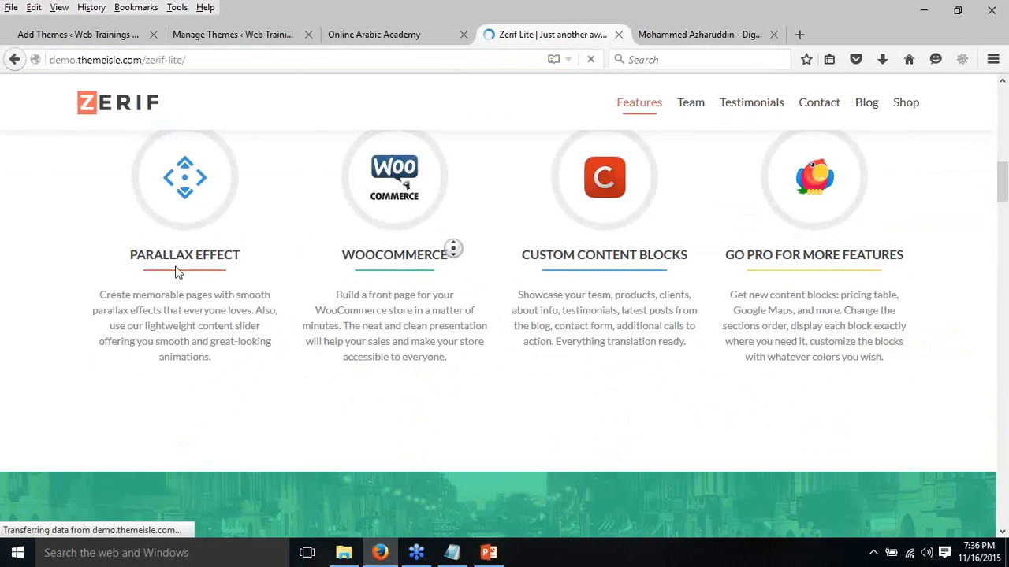
left_click(678, 37)
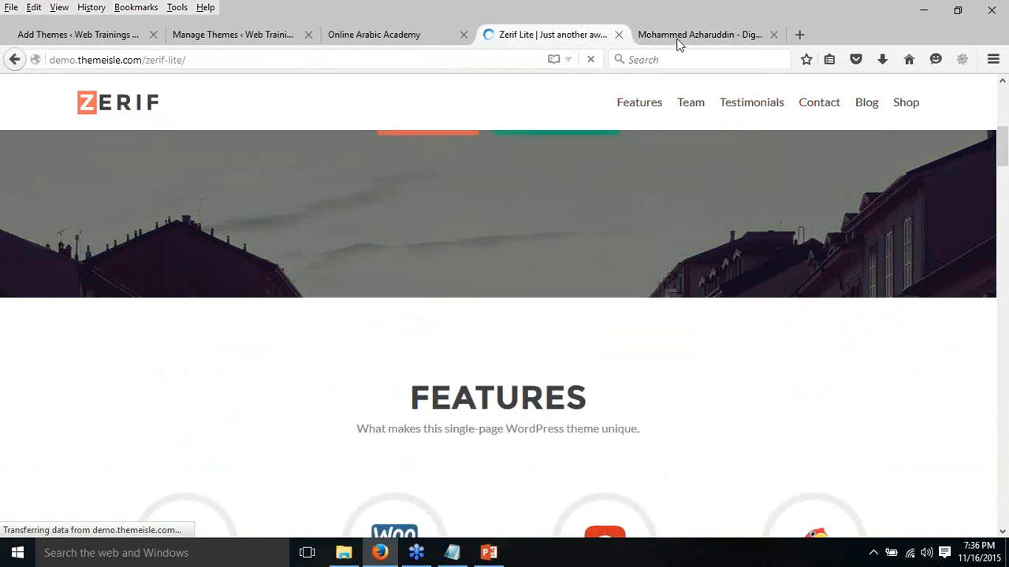
scroll(597, 263, "up", 2)
Scroll through the trainer's site down to its contact footer
left_click(679, 35)
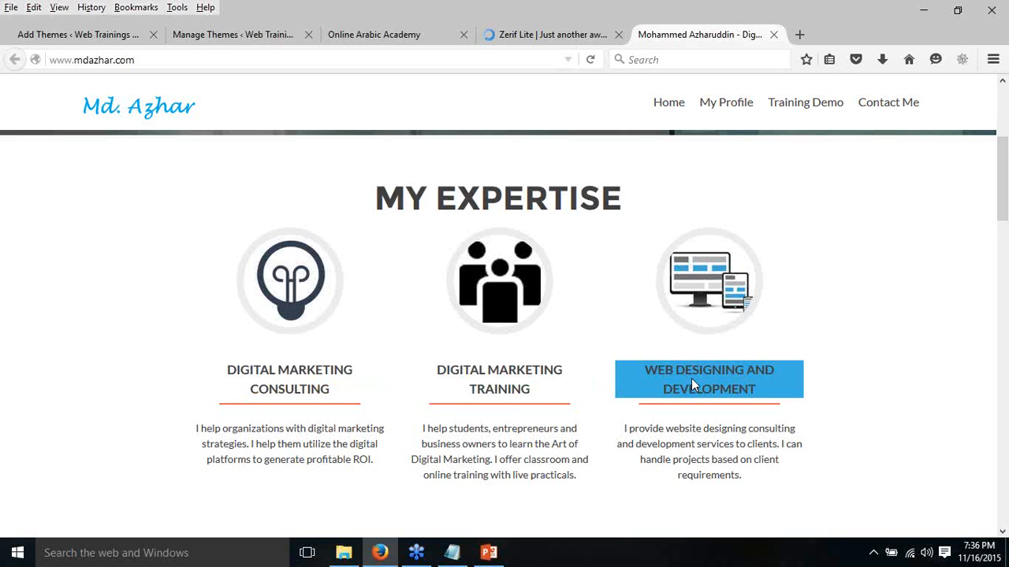
scroll(572, 383, "down", 5)
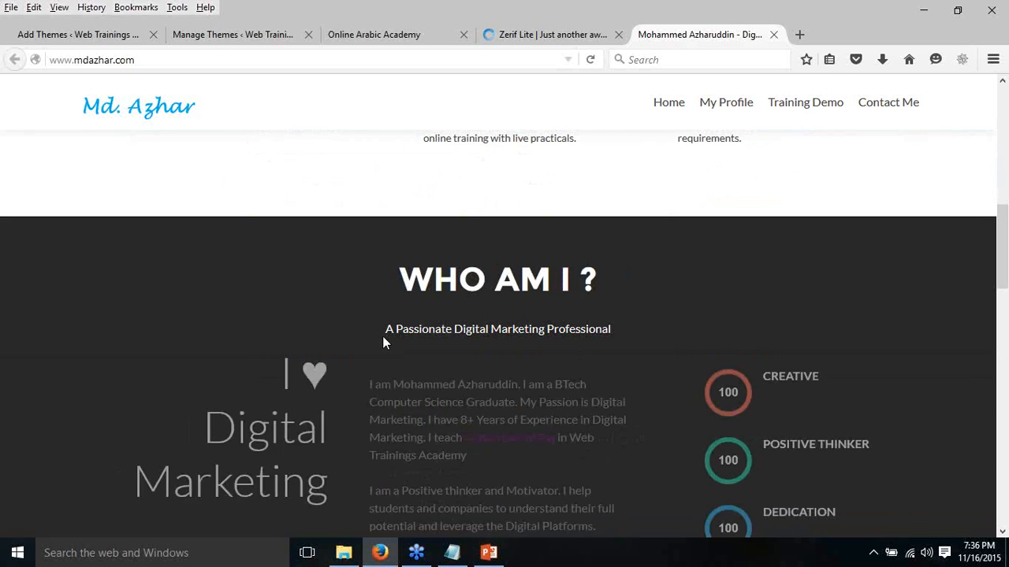
scroll(423, 217, "down", 2)
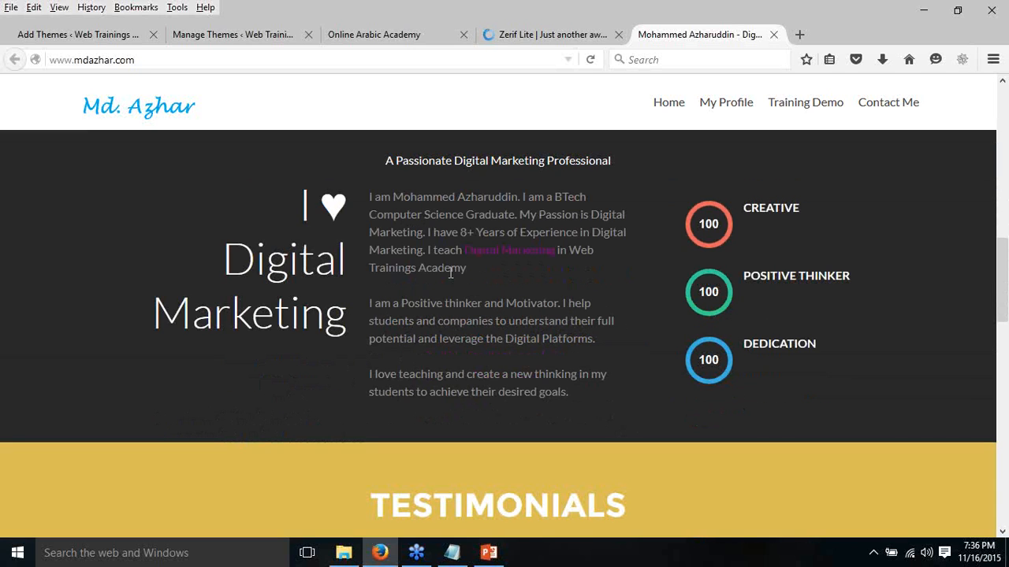
scroll(415, 249, "down", 5)
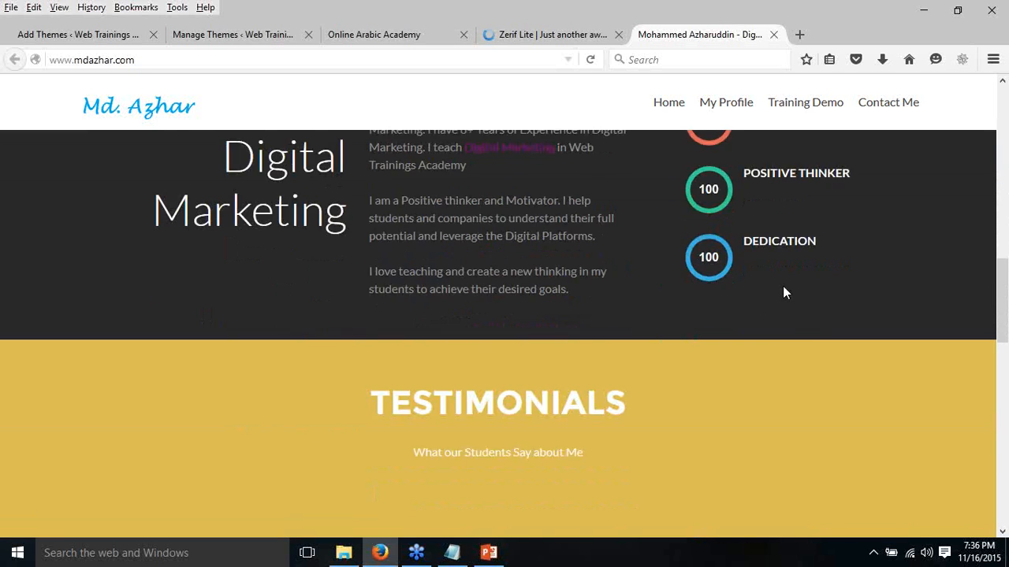
scroll(556, 382, "down", 5)
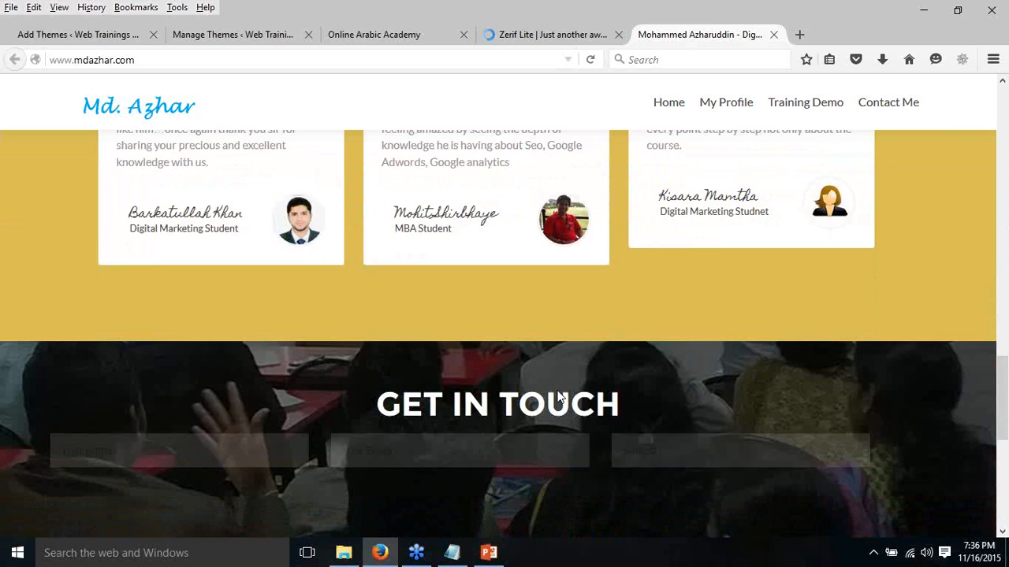
scroll(562, 388, "down", 3)
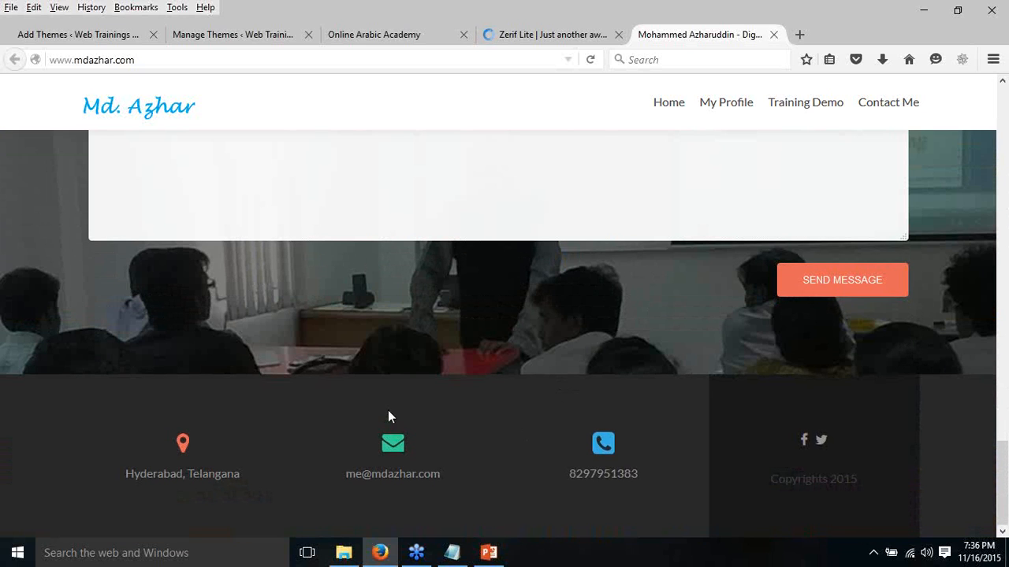
scroll(388, 416, "up", 15)
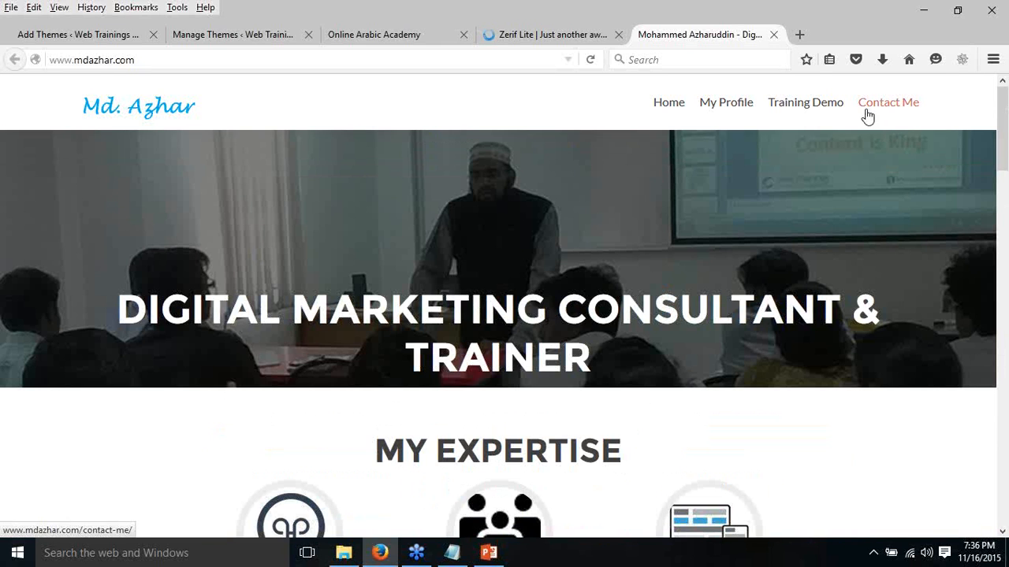
Close the trainer's site, Zerif Lite demo and Online Arabic Academy tabs
left_click(774, 35)
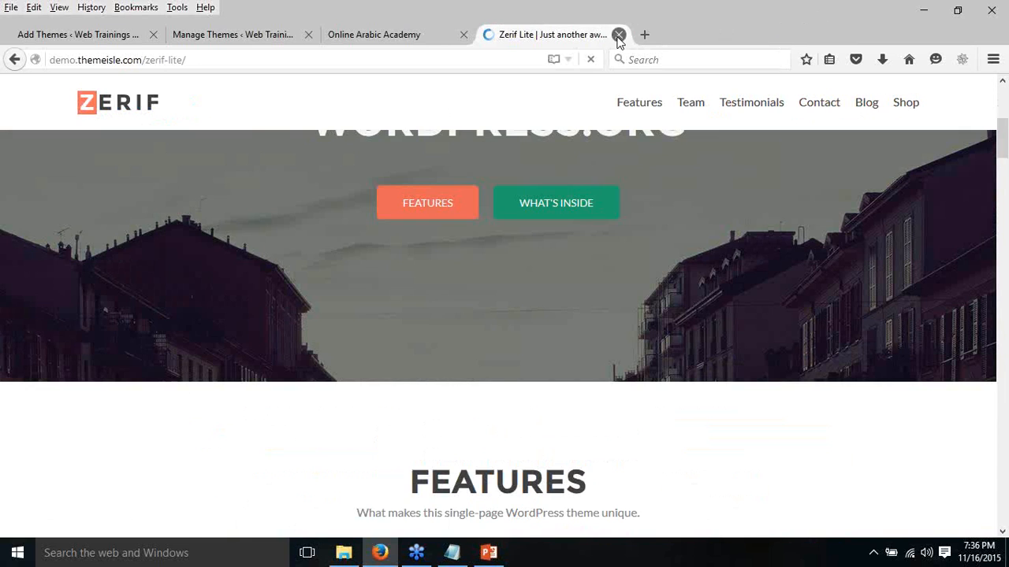
left_click(619, 35)
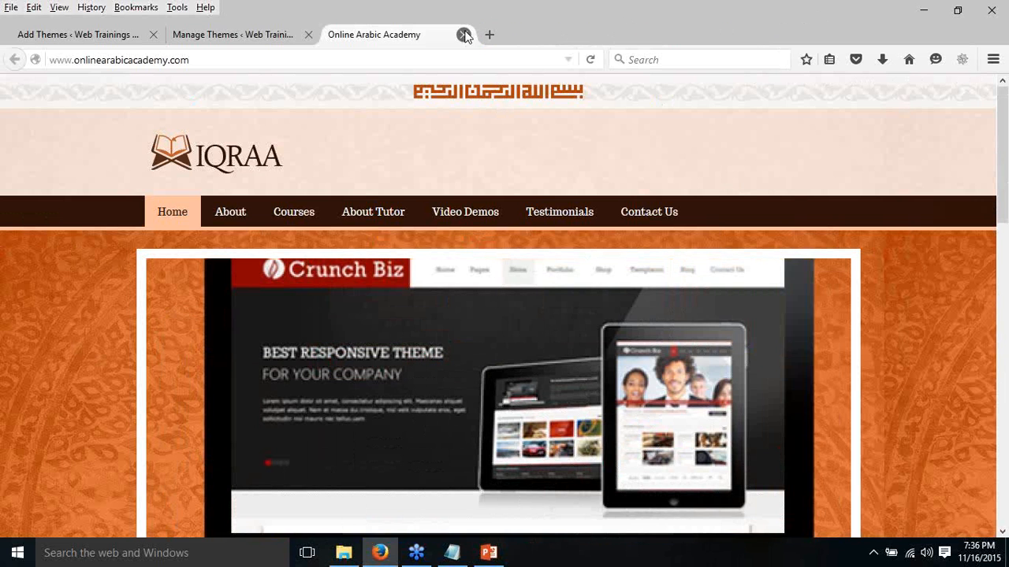
left_click(465, 35)
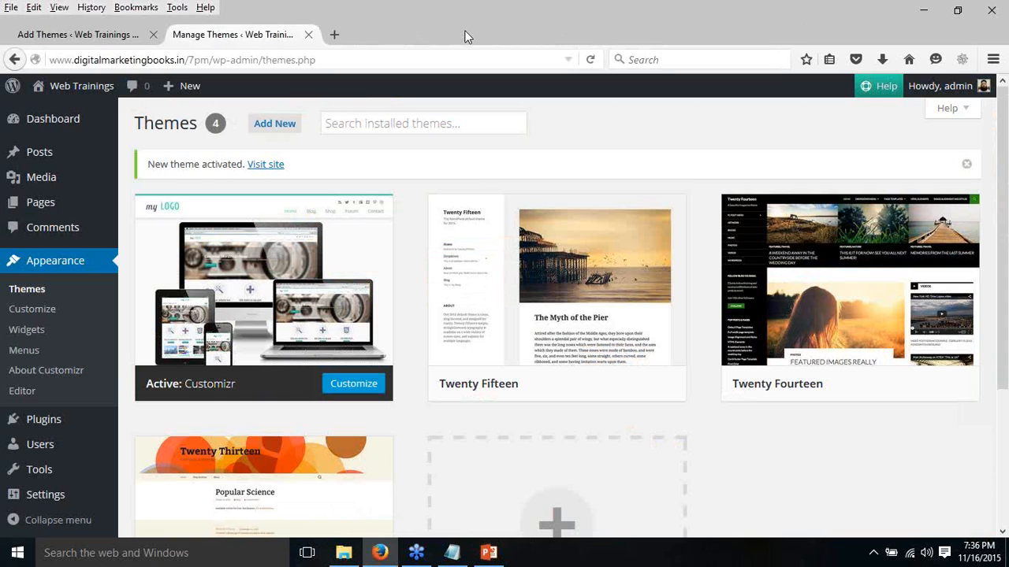
Glance at the PowerPoint slides, return to Manage Themes, and bring up the Visit Site link's menu
left_click(488, 553)
left_click(489, 554)
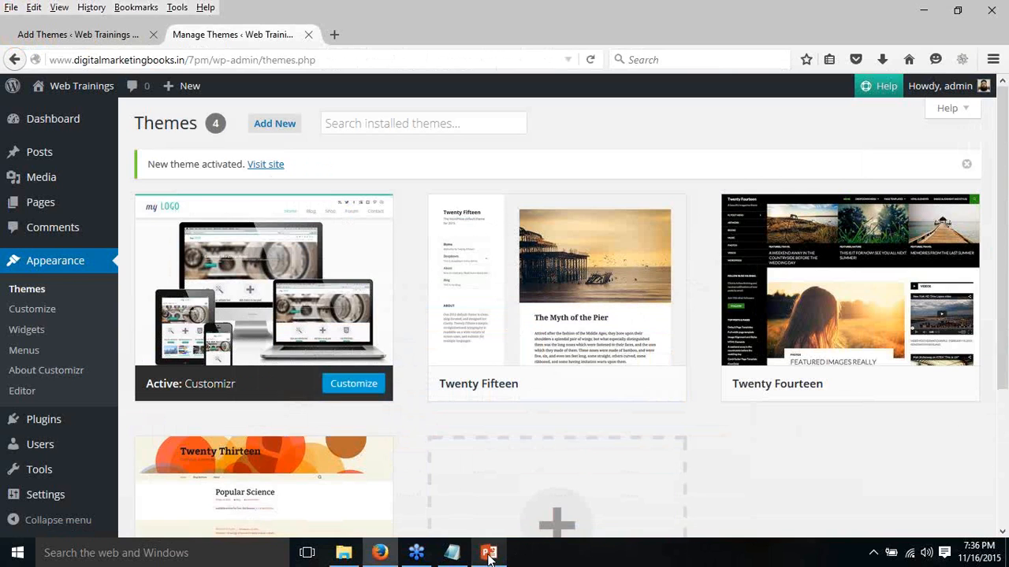
left_click(72, 36)
left_click(196, 35)
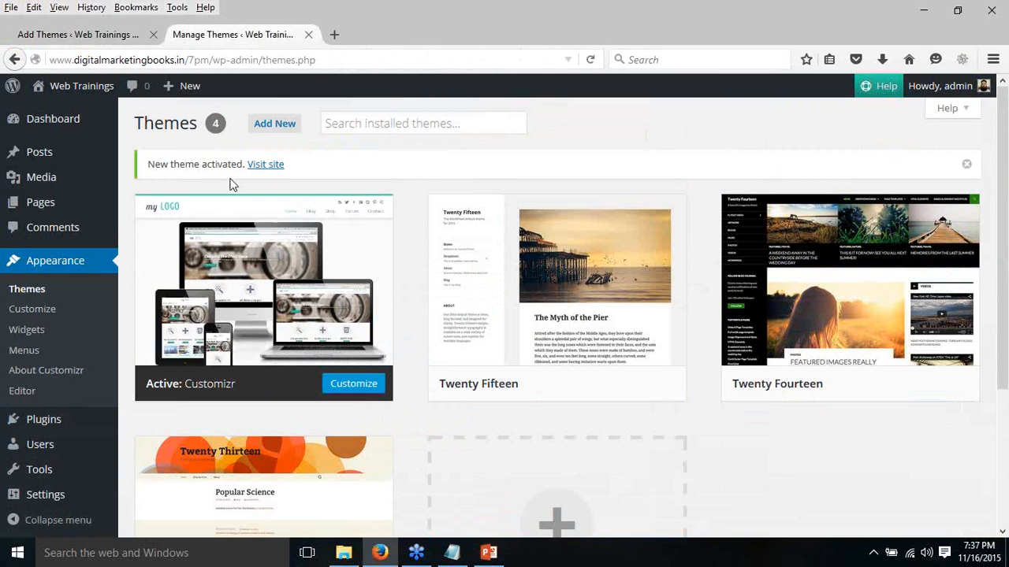
mouse_move(87, 98)
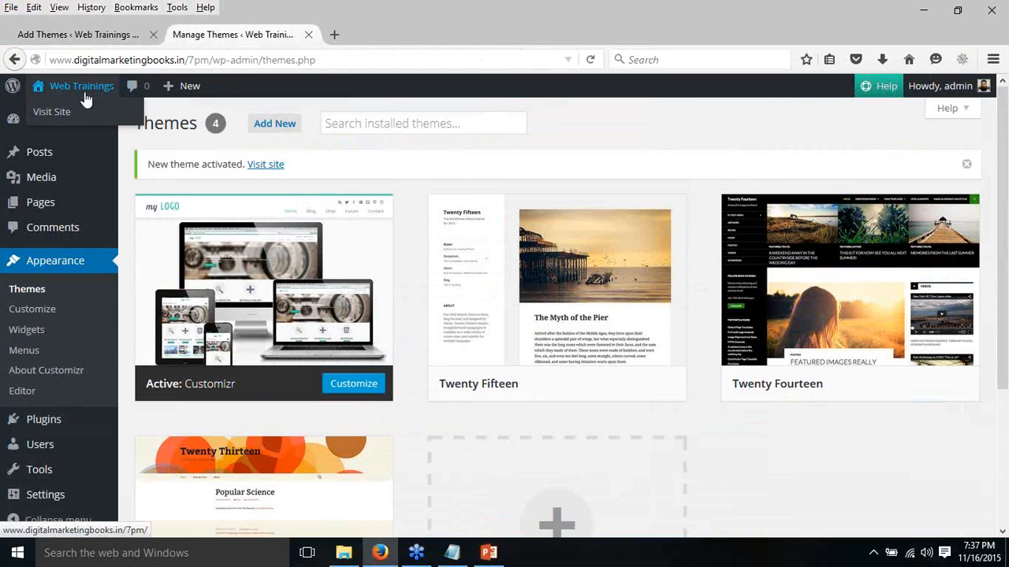
right_click(44, 118)
Open the Web Trainings front page in a new tab and dismiss the horizontal menu notice
left_click(71, 124)
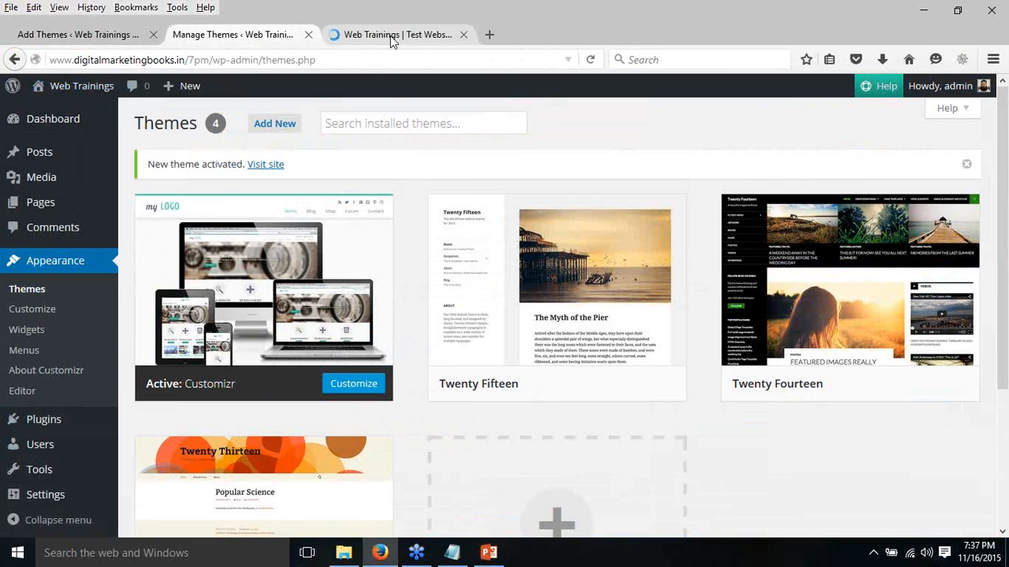
left_click(392, 36)
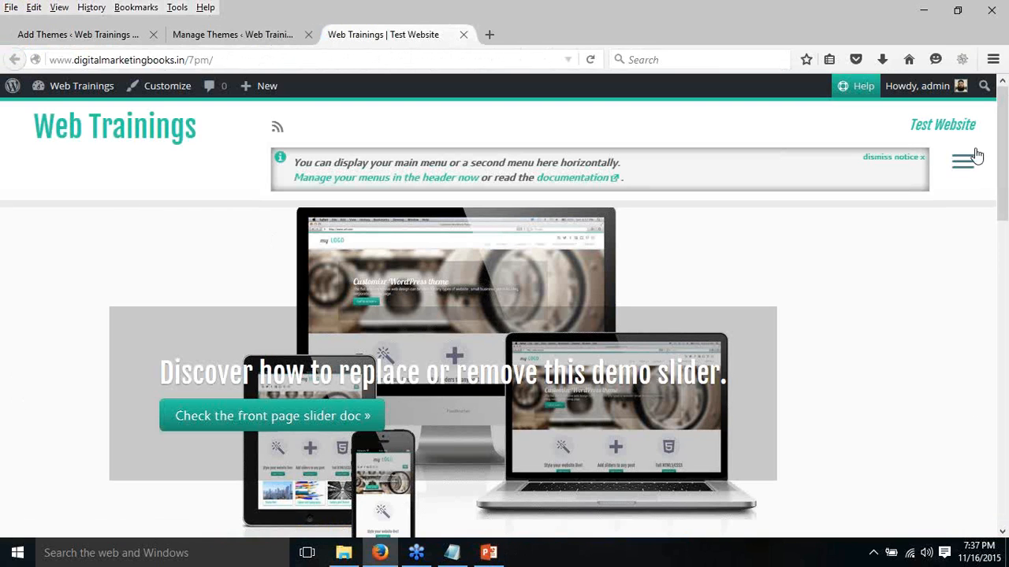
left_click(920, 159)
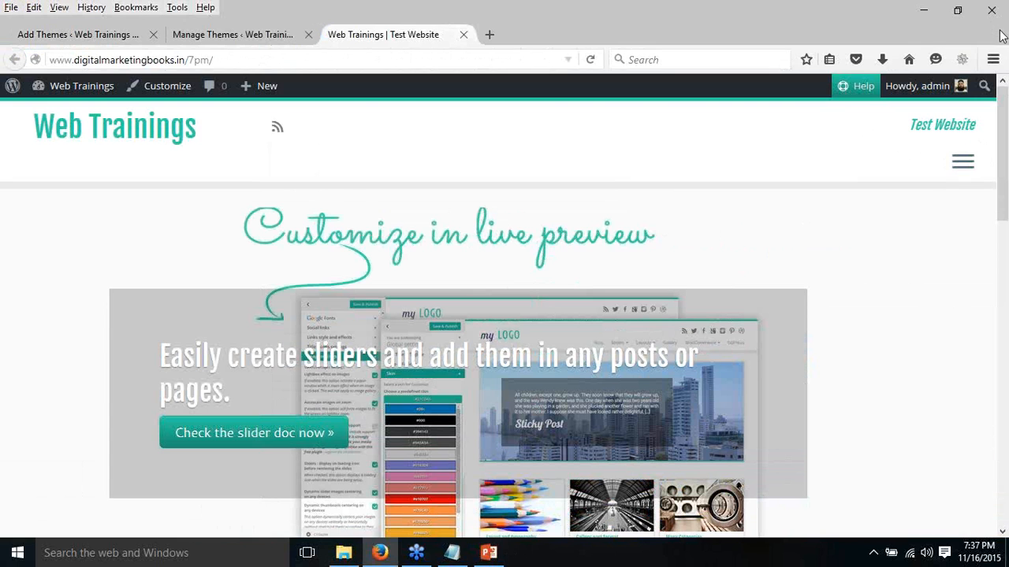
Search Google Images for 'web trainings logo' in a new tab
left_click(487, 35)
type("web t")
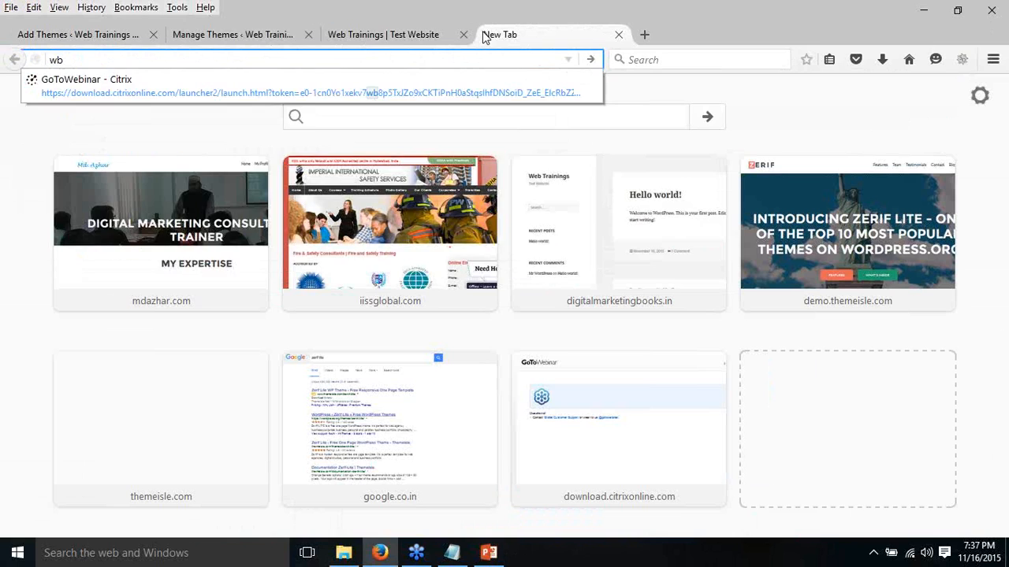
key("BackSpace")
key("BackSpace")
type("ta")
key("BackSpace")
type("rainings logo")
key("Return")
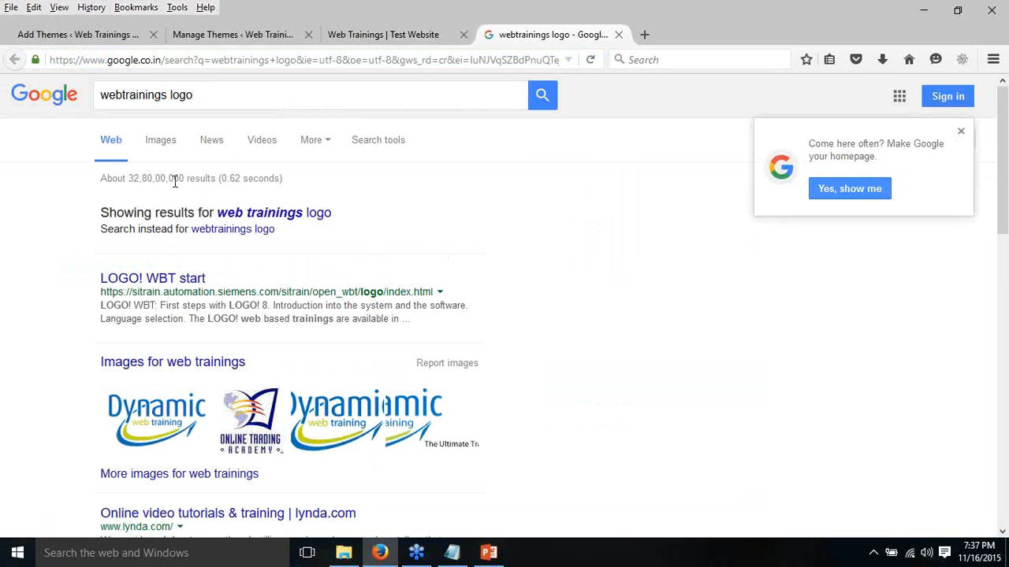
left_click(162, 143)
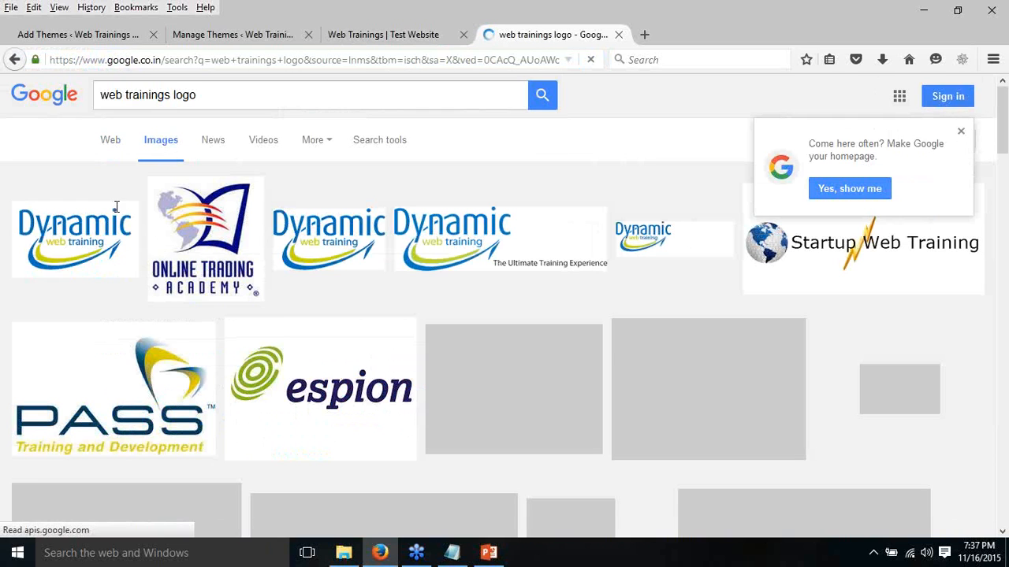
Edit the query to 'webtrainings.in logo' by removing the space and adding '.in'
left_click(126, 100)
key("BackSpace")
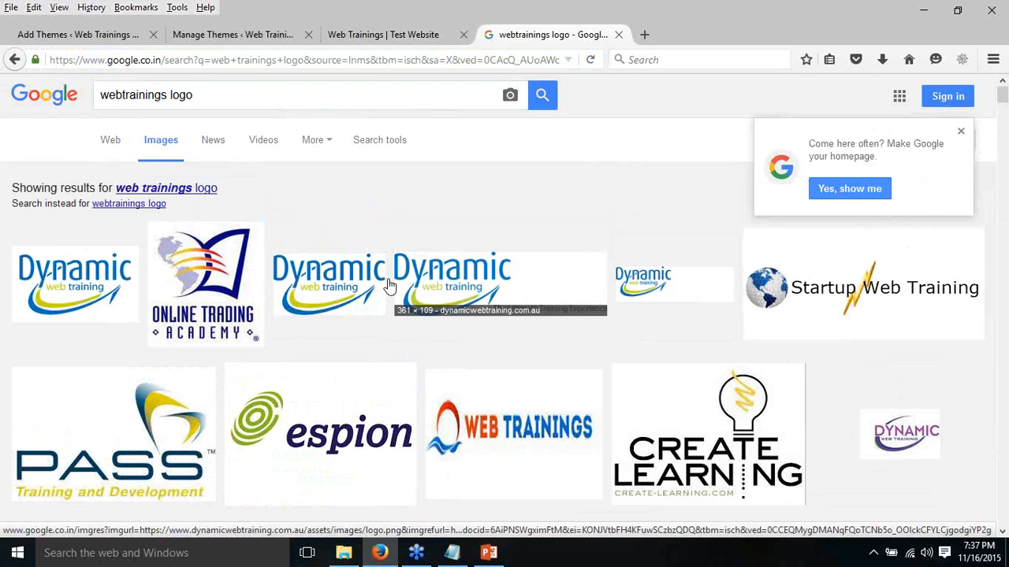
scroll(390, 284, "down", 3)
scroll(388, 285, "down", 3)
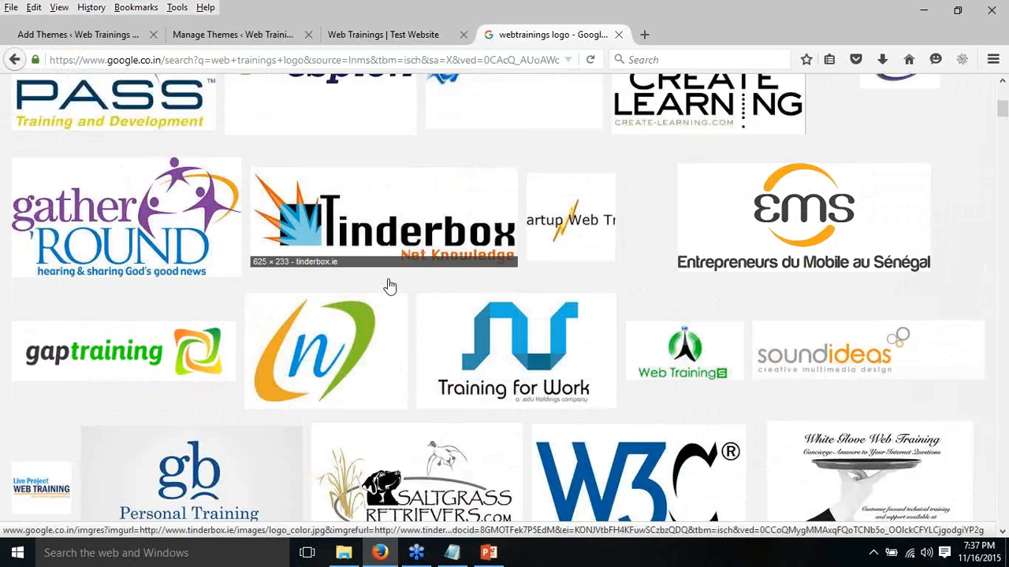
left_click(1003, 214)
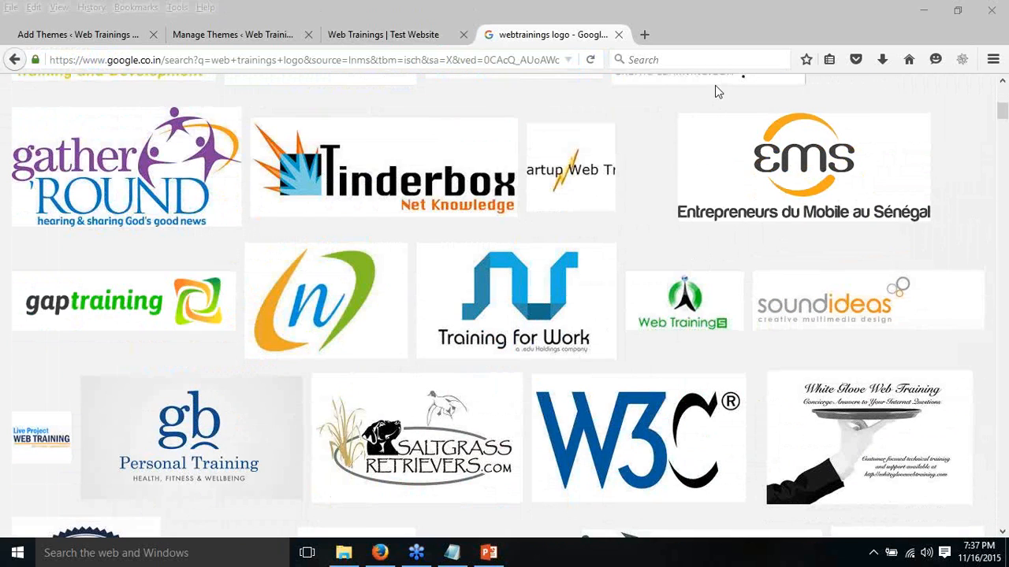
scroll(134, 142, "up", 6)
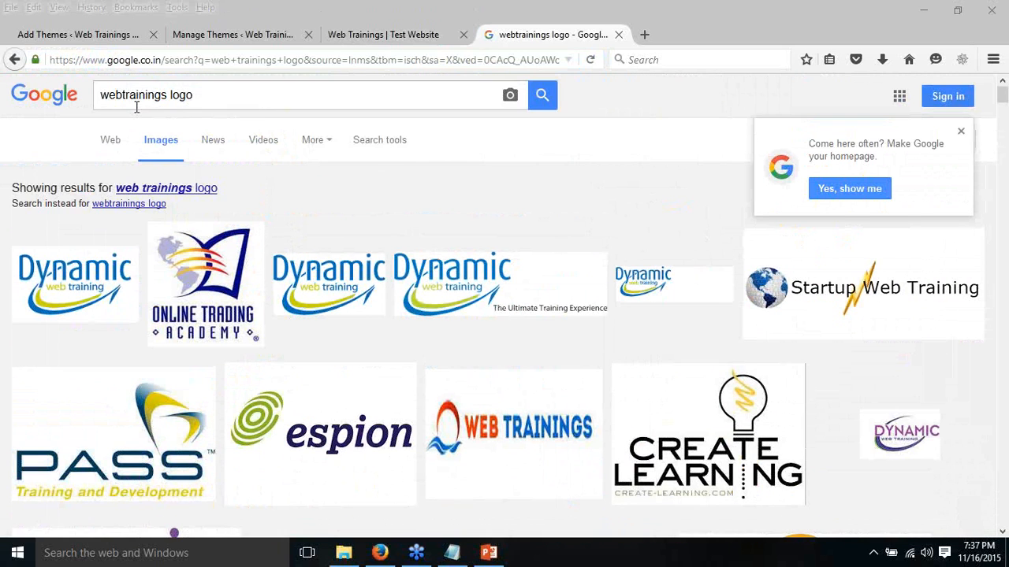
left_click(168, 96)
type(".in")
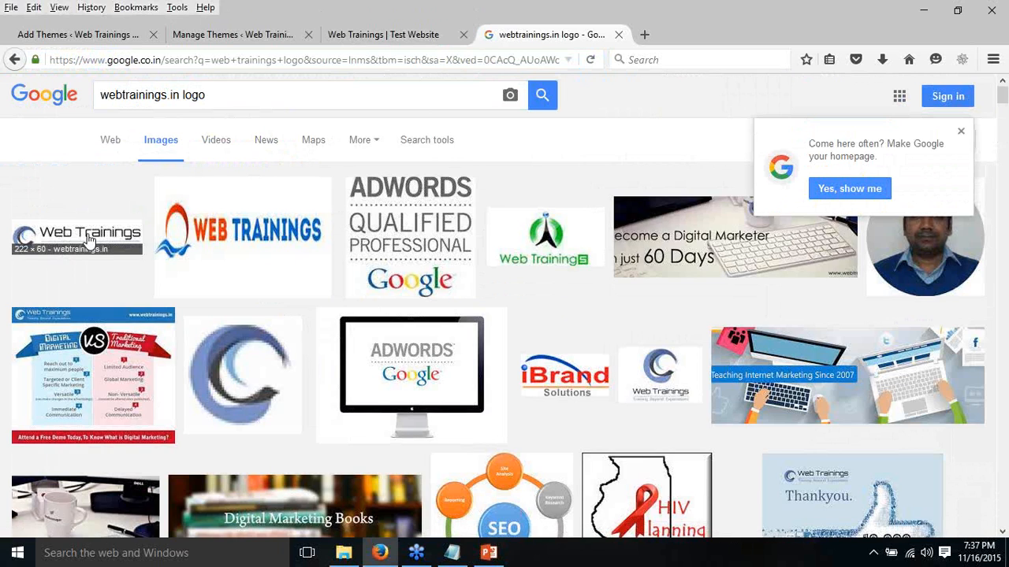
Open the Web Trainings logo as a full image, save it to the Desktop as WebTrainings-Site-Logo, and close the tab
left_click(87, 240)
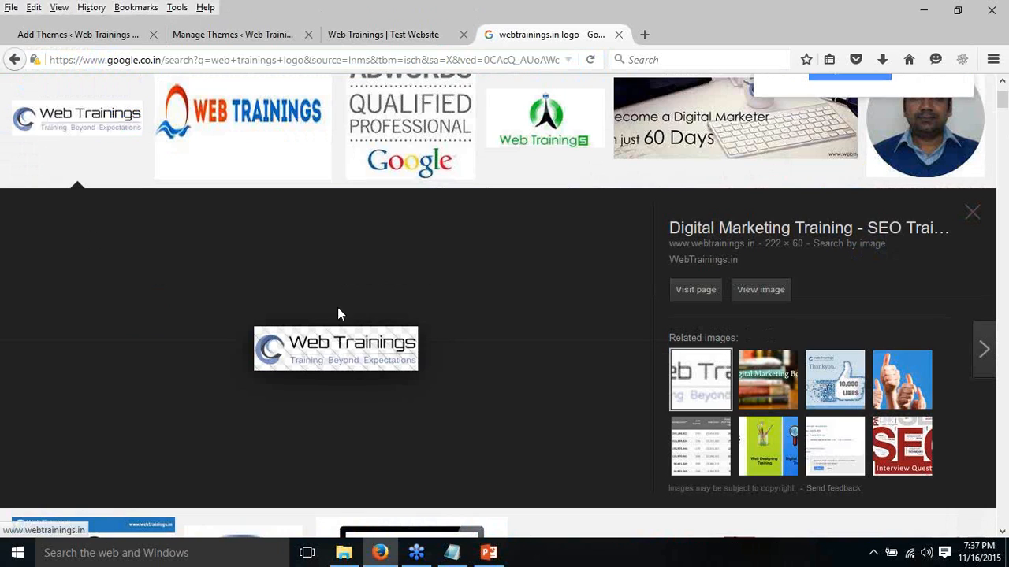
left_click(769, 291)
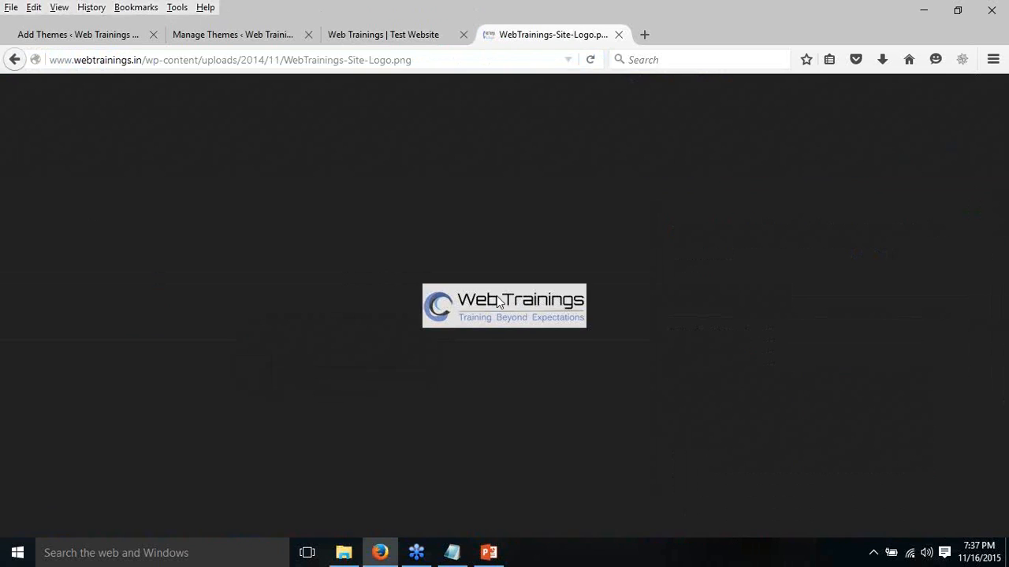
right_click(498, 303)
left_click(552, 344)
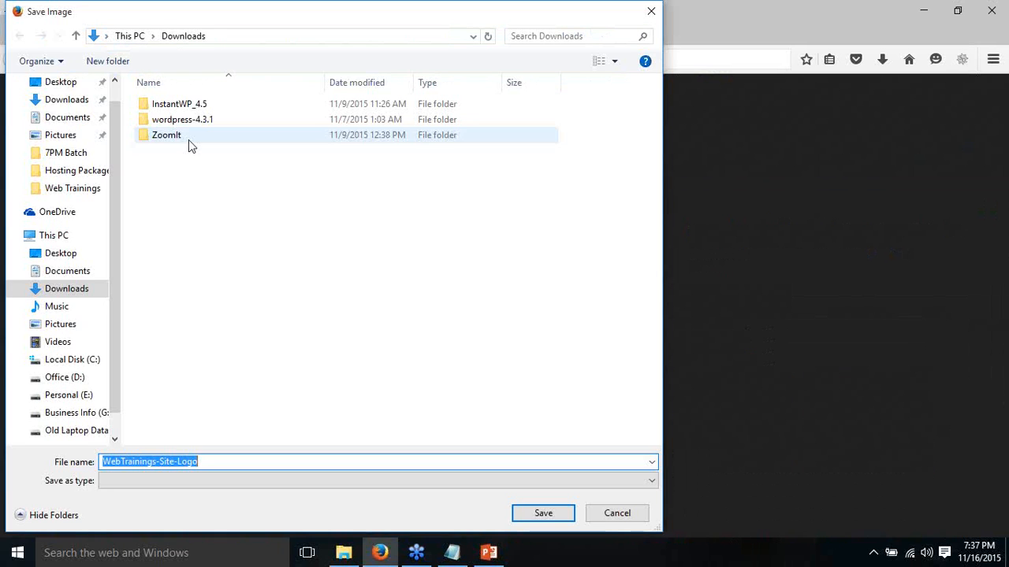
left_click(61, 82)
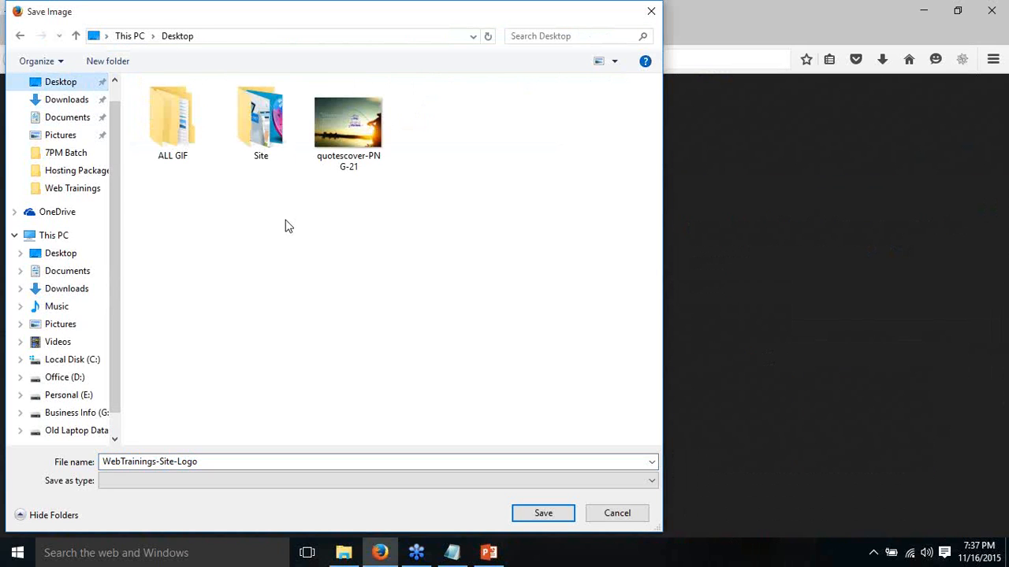
left_click(538, 514)
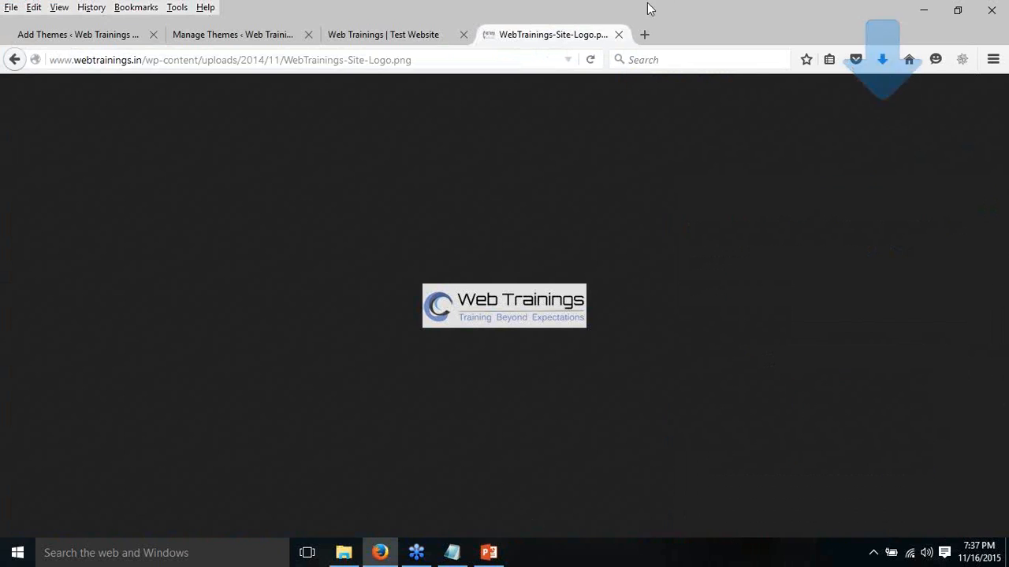
left_click(618, 34)
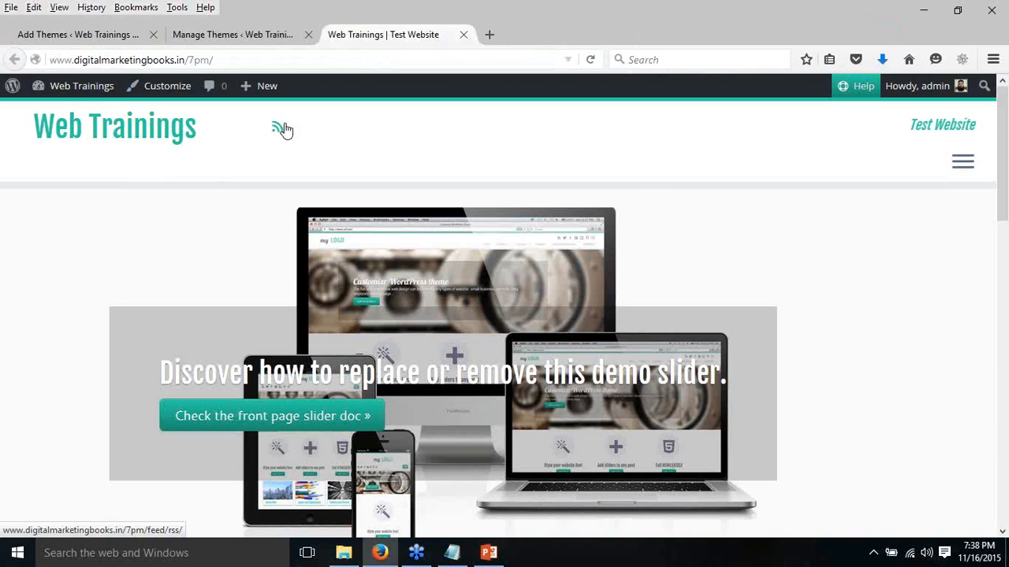
left_click(209, 39)
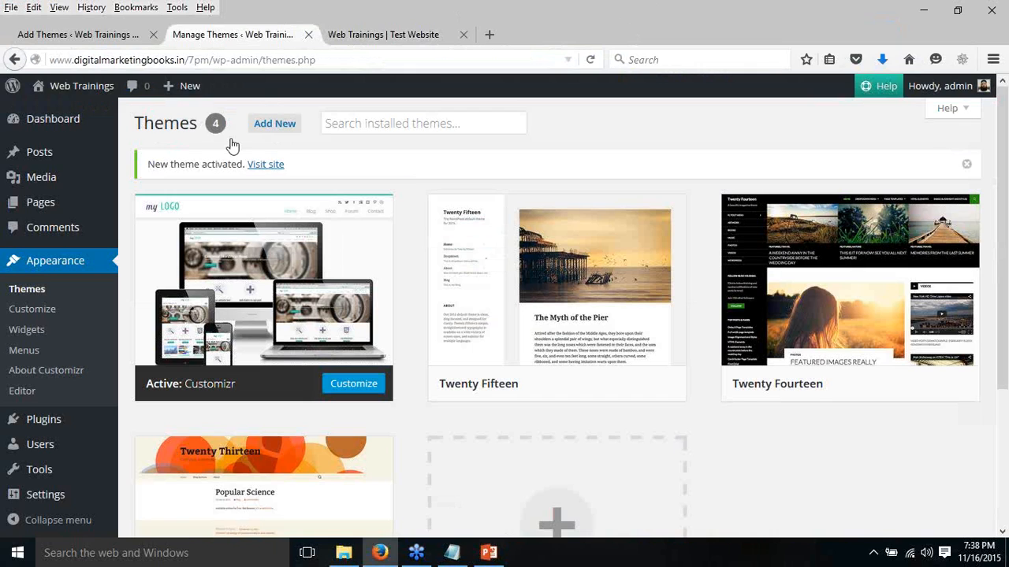
left_click(404, 35)
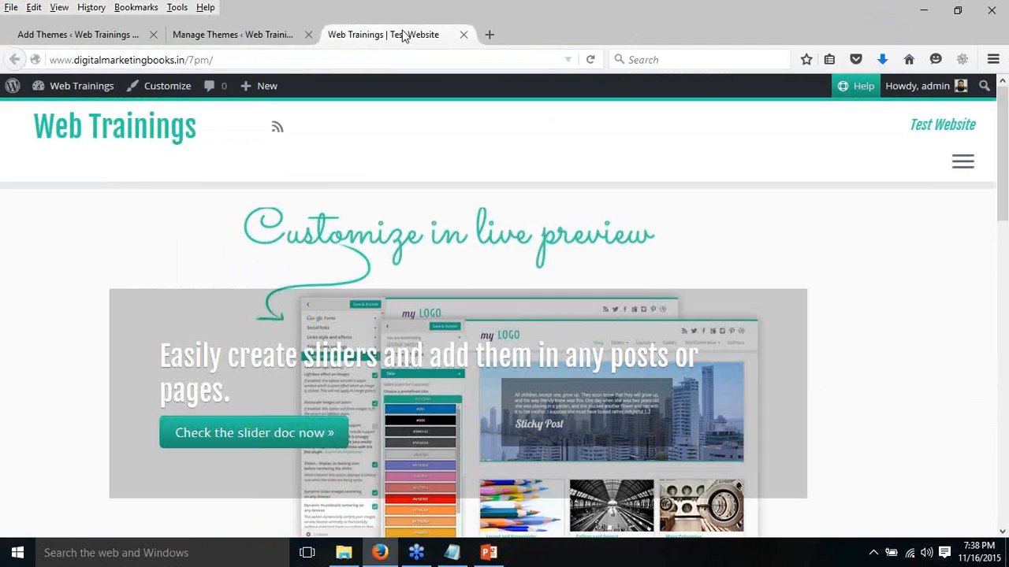
left_click(489, 35)
Search Google for 'customizr documentation' and dismiss the homepage suggestion popup
type("cuz")
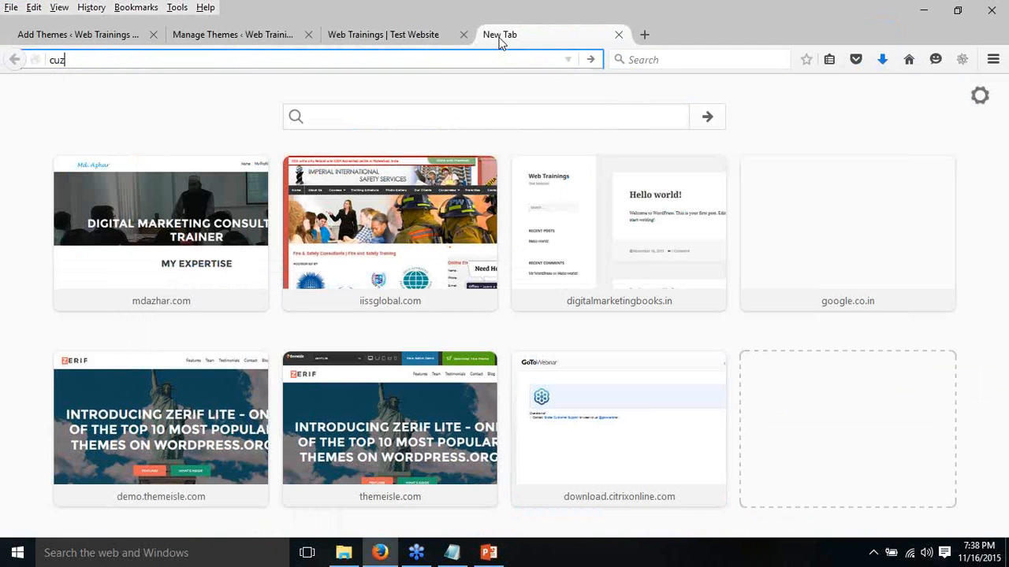
key("BackSpace")
type("stom")
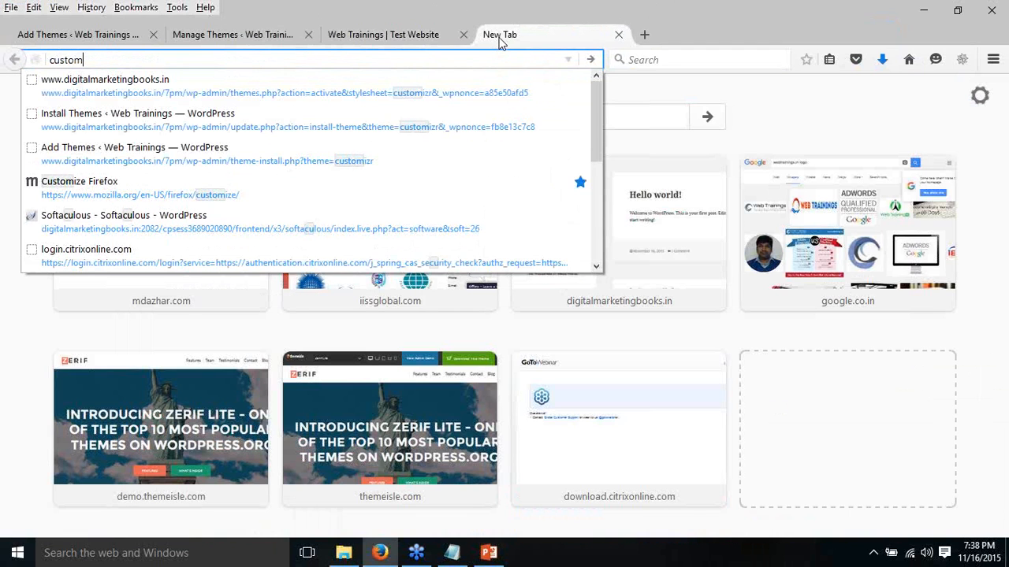
type("izr")
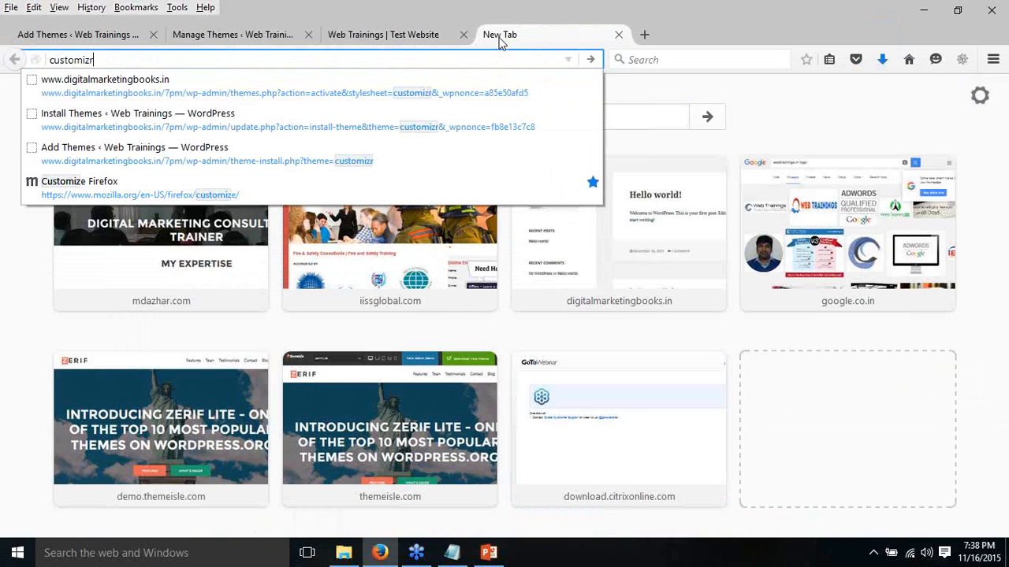
type(" documentation")
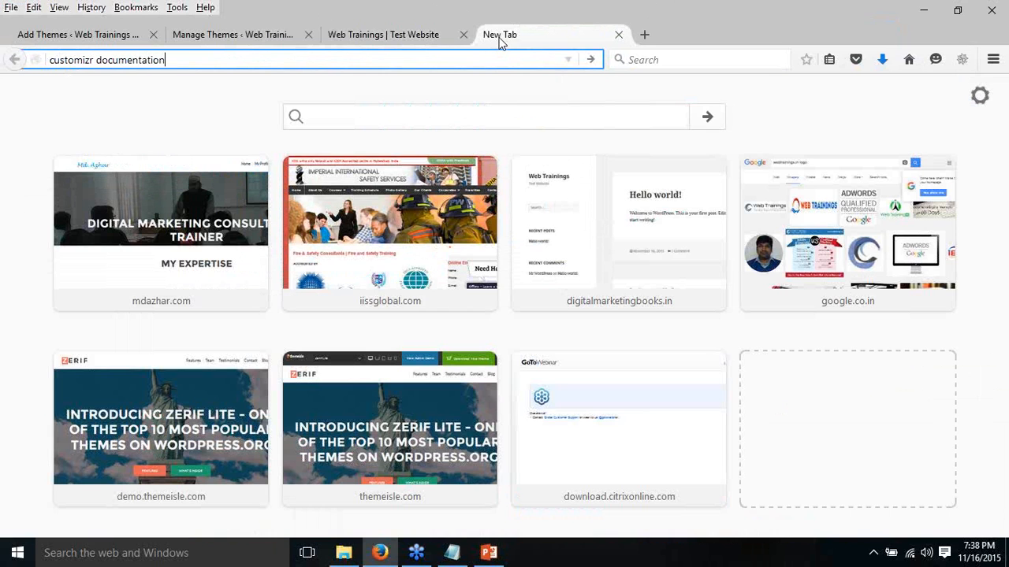
key("Return")
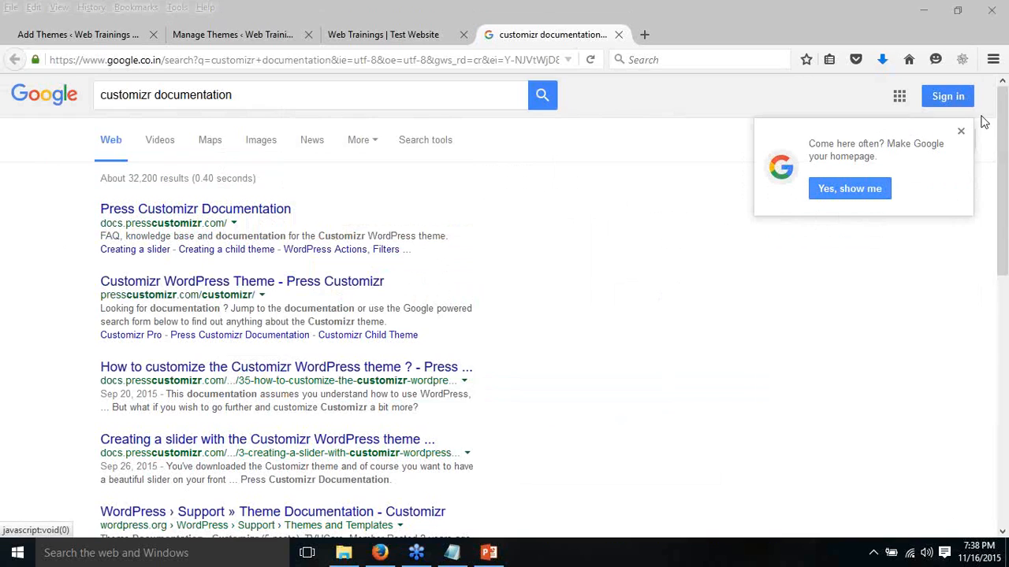
left_click(962, 132)
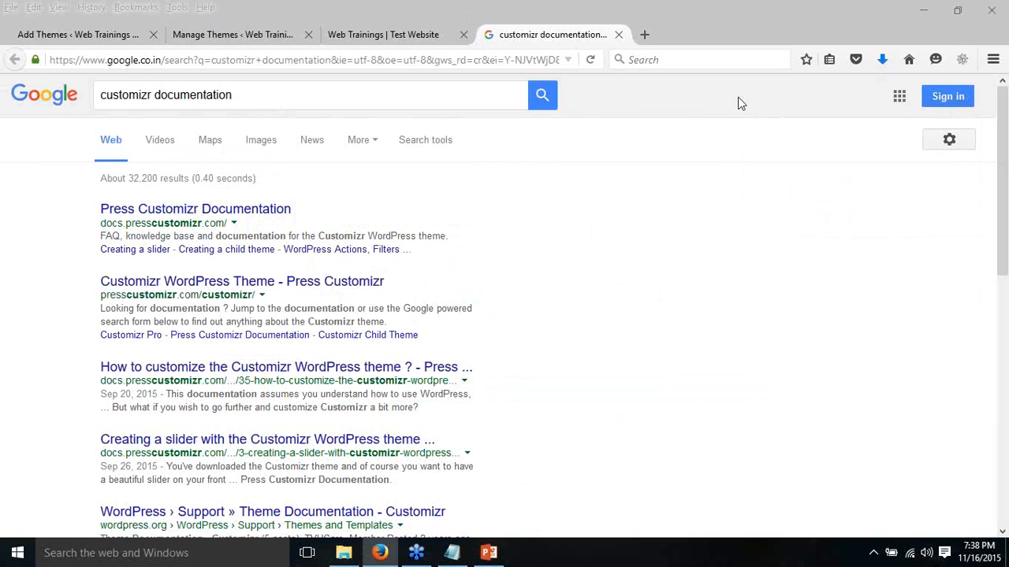
Open the Press Customizr Documentation result and browse the knowledge base page
left_click(195, 210)
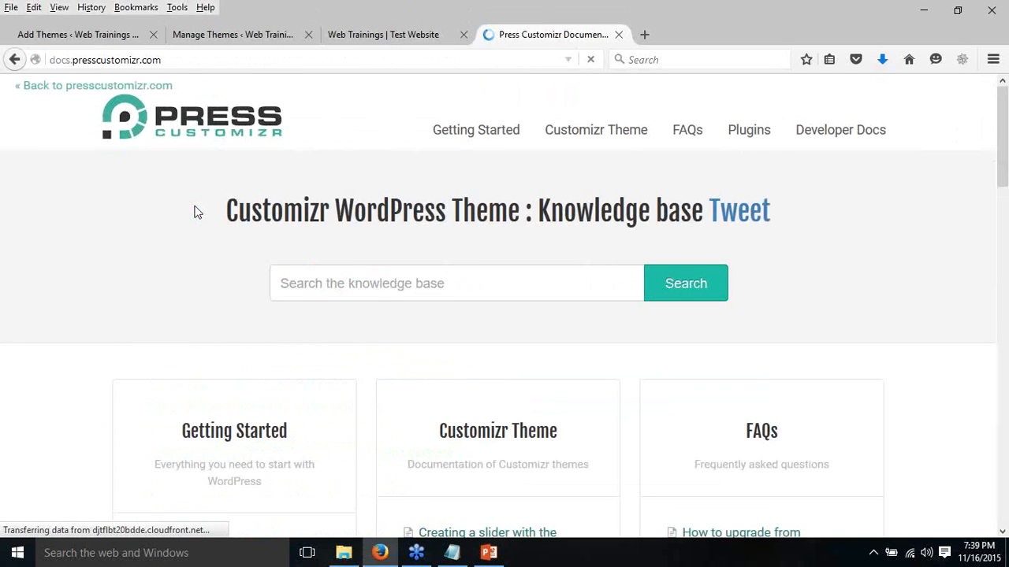
scroll(184, 320, "down", 2)
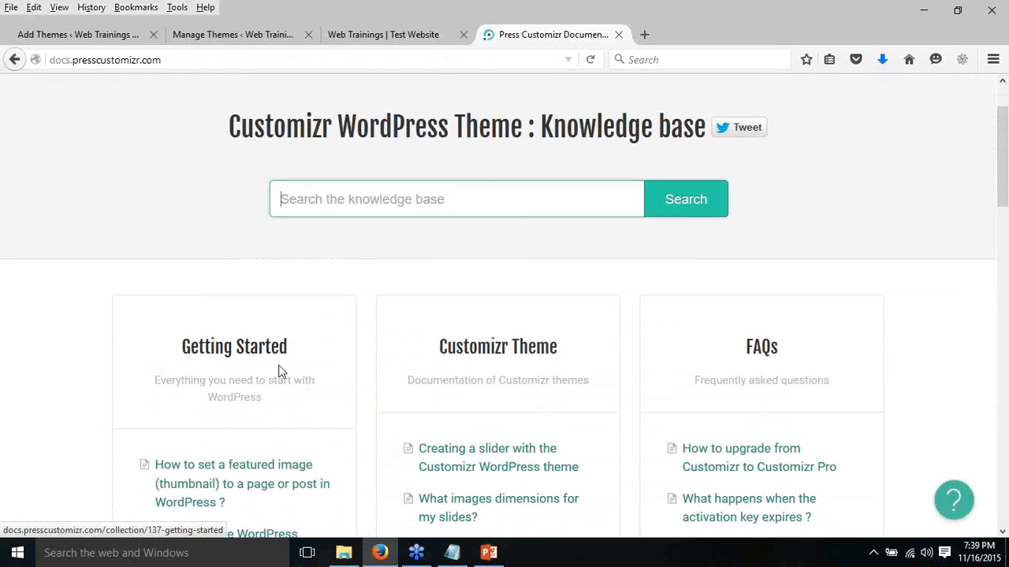
scroll(260, 369, "down", 4)
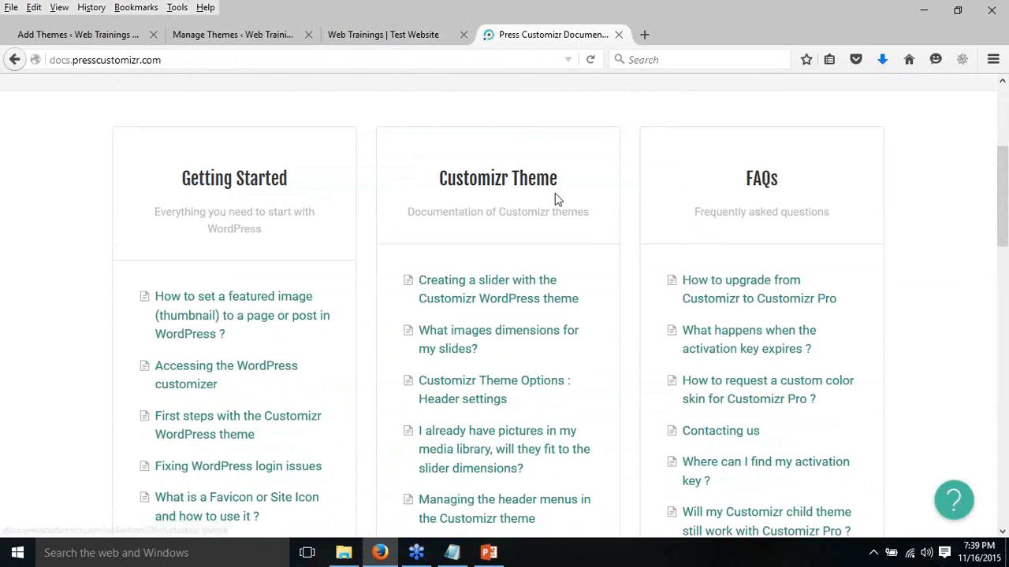
scroll(342, 218, "down", 14)
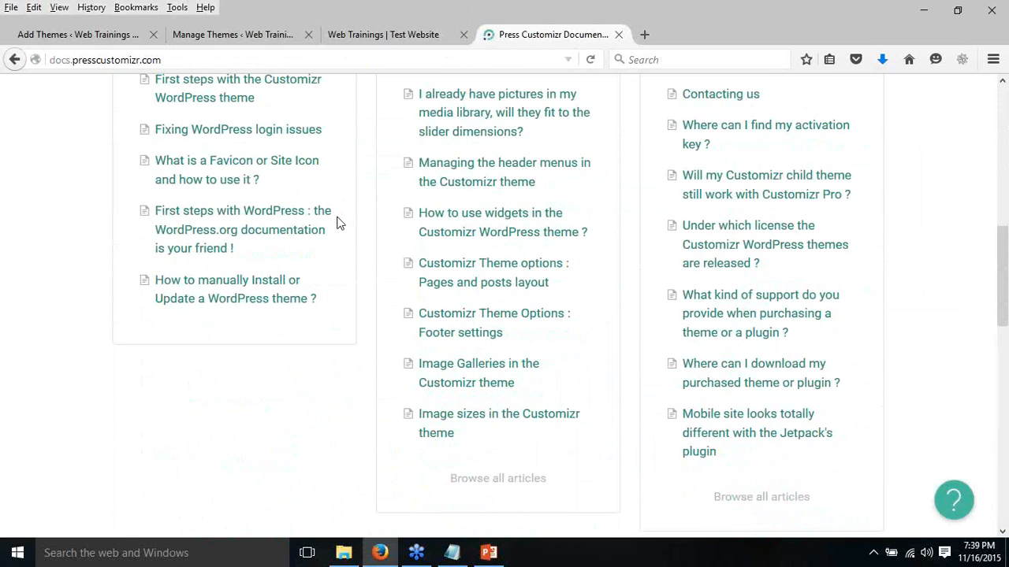
scroll(332, 225, "down", 6)
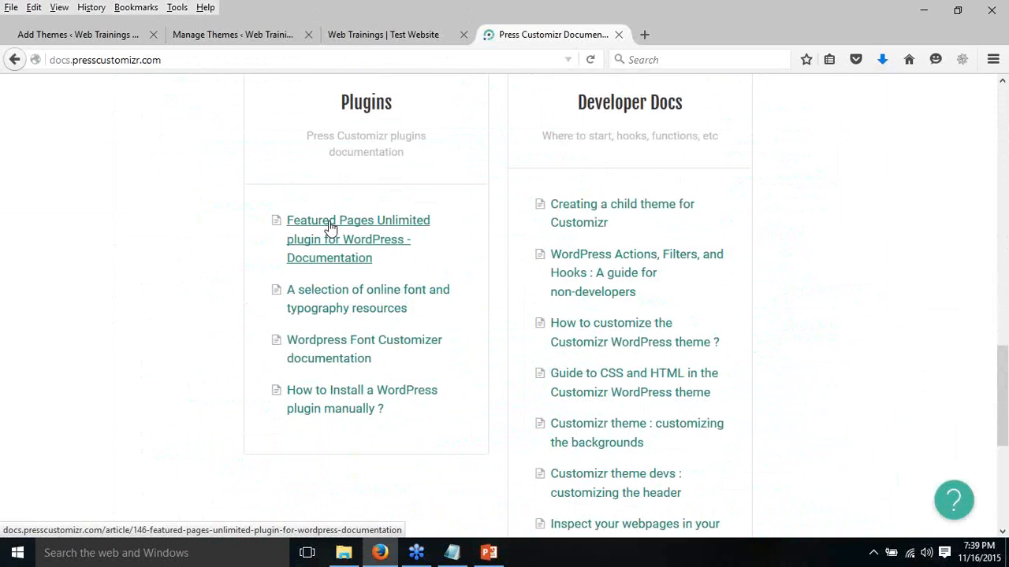
scroll(204, 290, "up", 8)
scroll(204, 290, "up", 16)
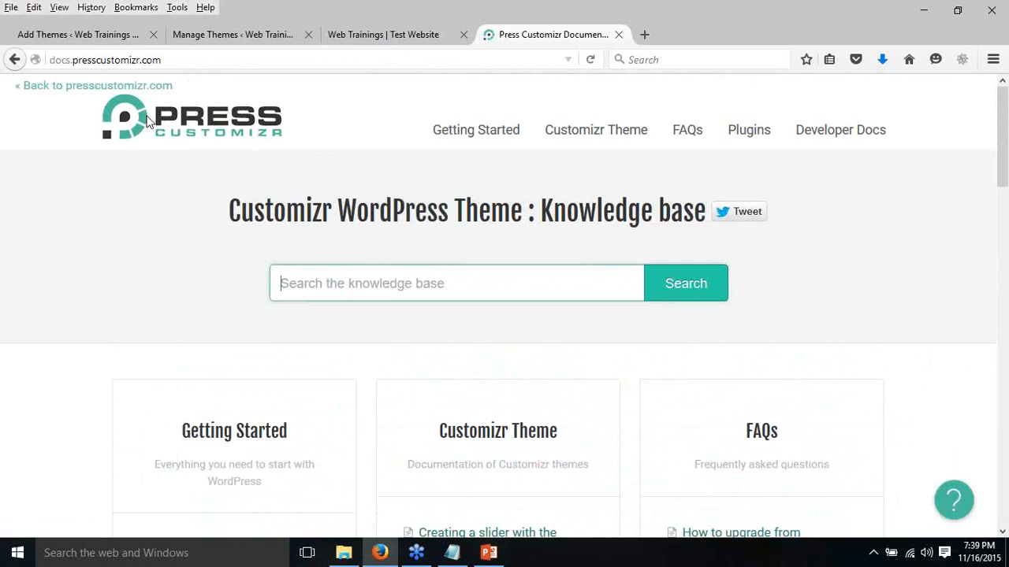
scroll(138, 196, "down", 3)
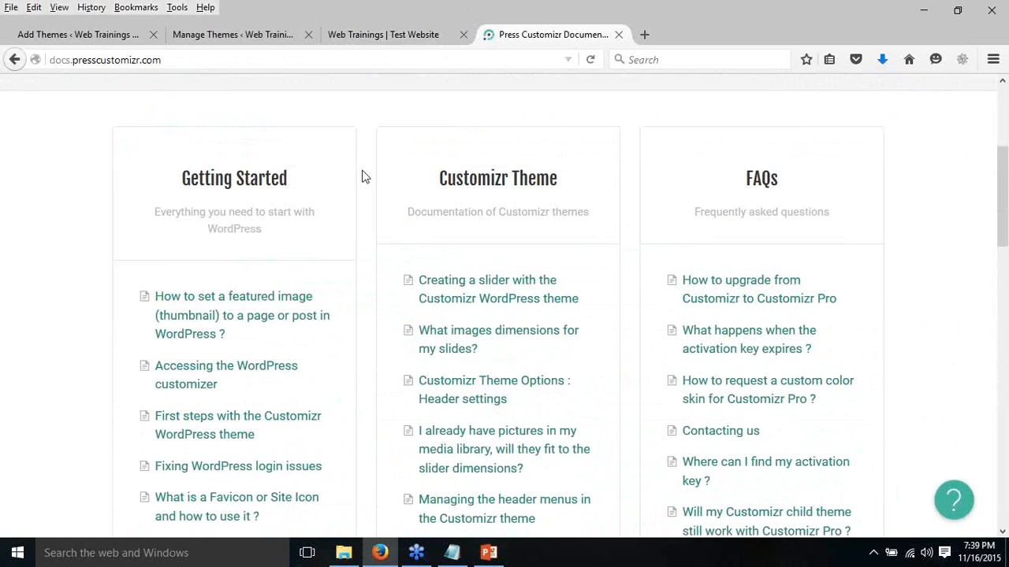
Go back to the installed themes admin page and launch the Customizr theme Customizer
left_click(222, 36)
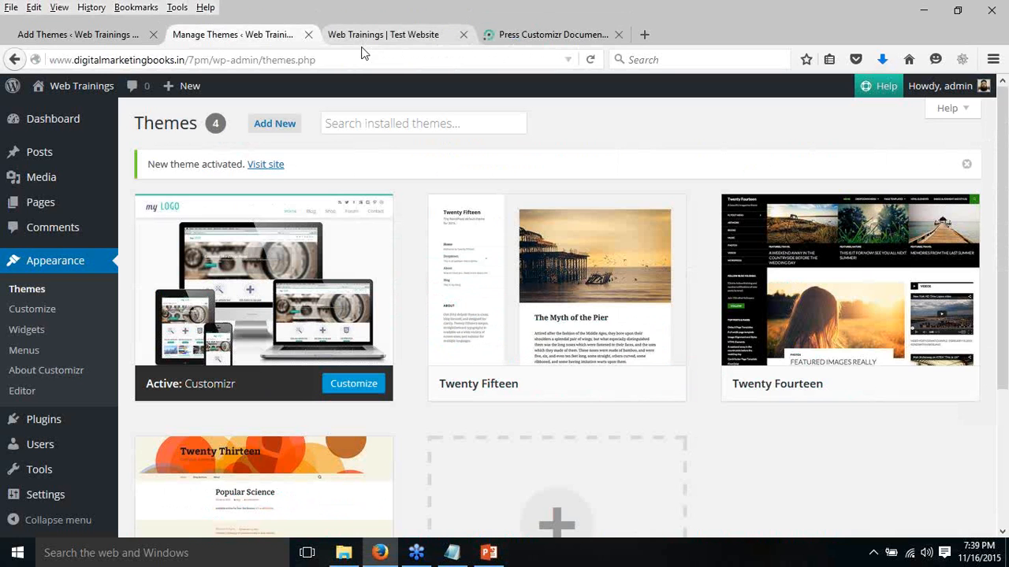
left_click(384, 36)
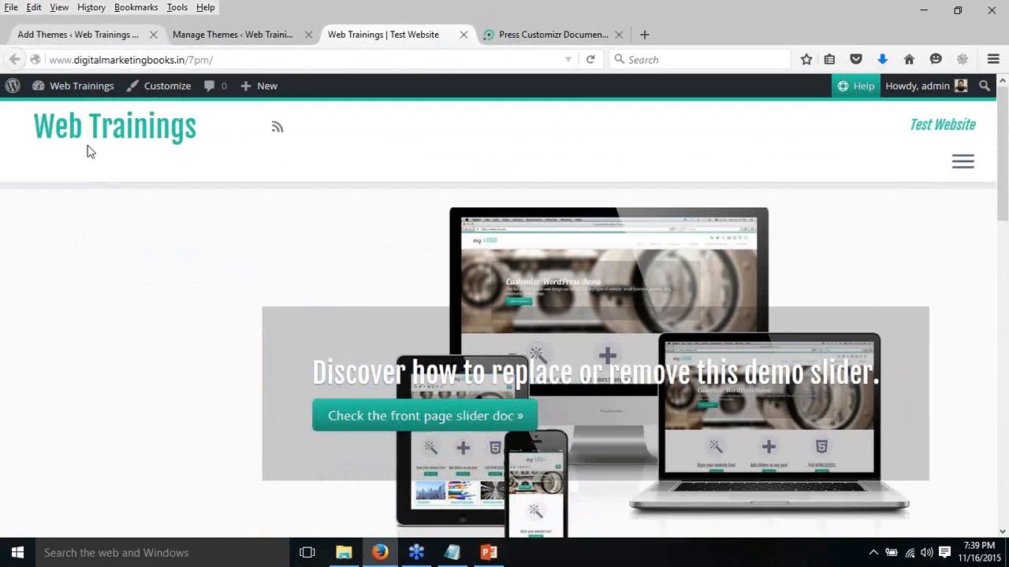
left_click(87, 36)
left_click(279, 39)
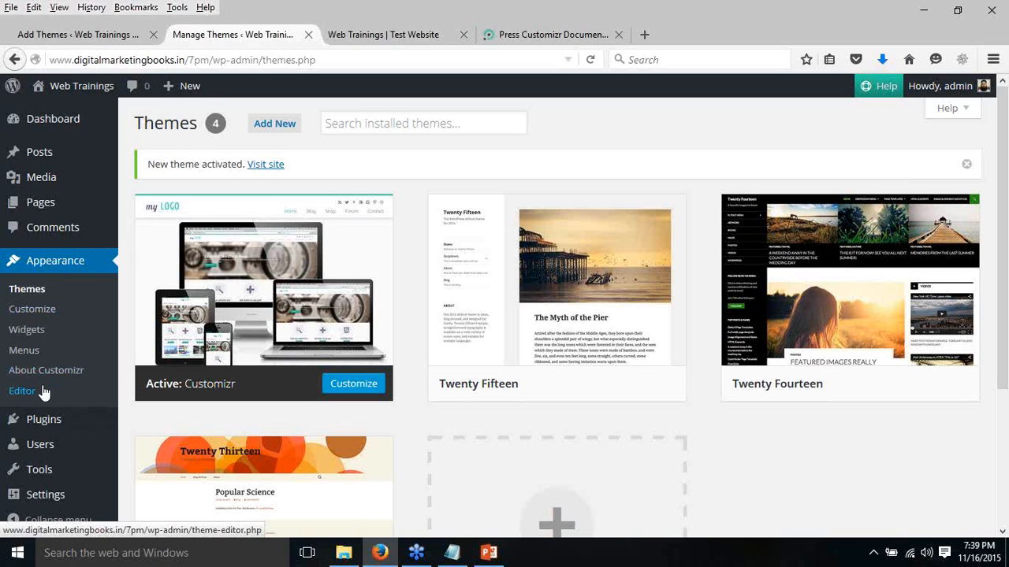
left_click(36, 312)
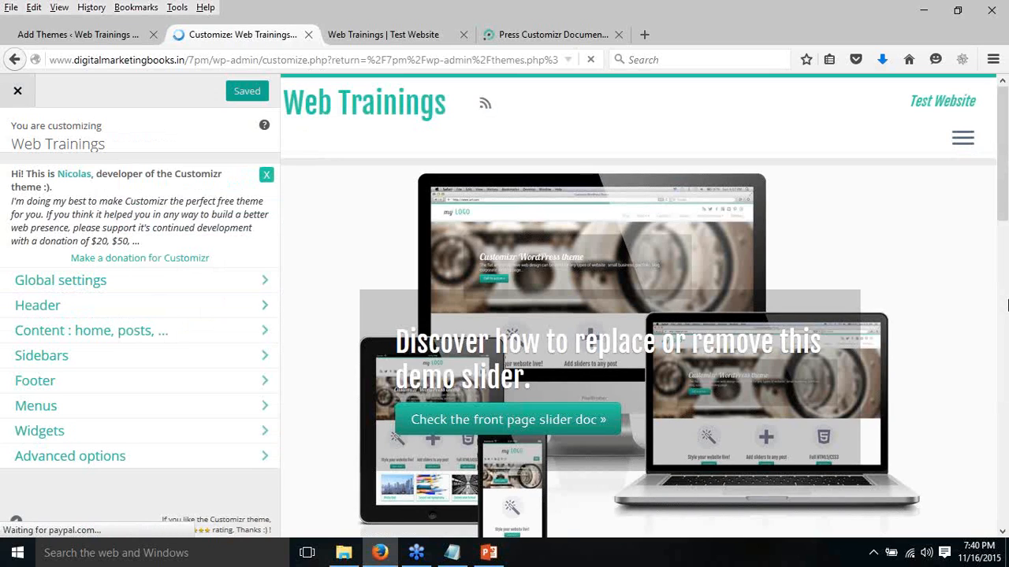
Hide the Customizr donation message forever and open the Global settings section
left_click(267, 175)
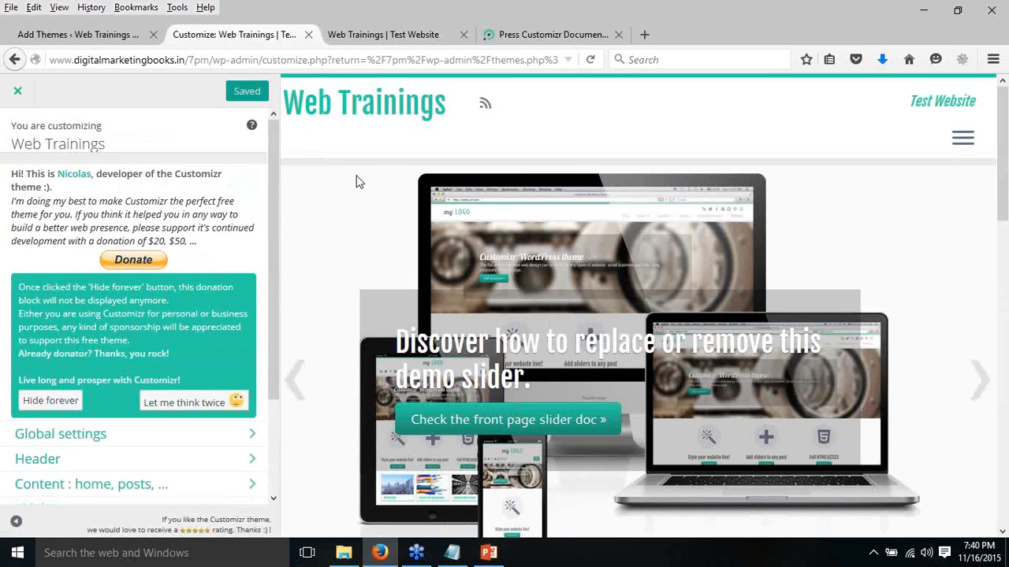
left_click(56, 402)
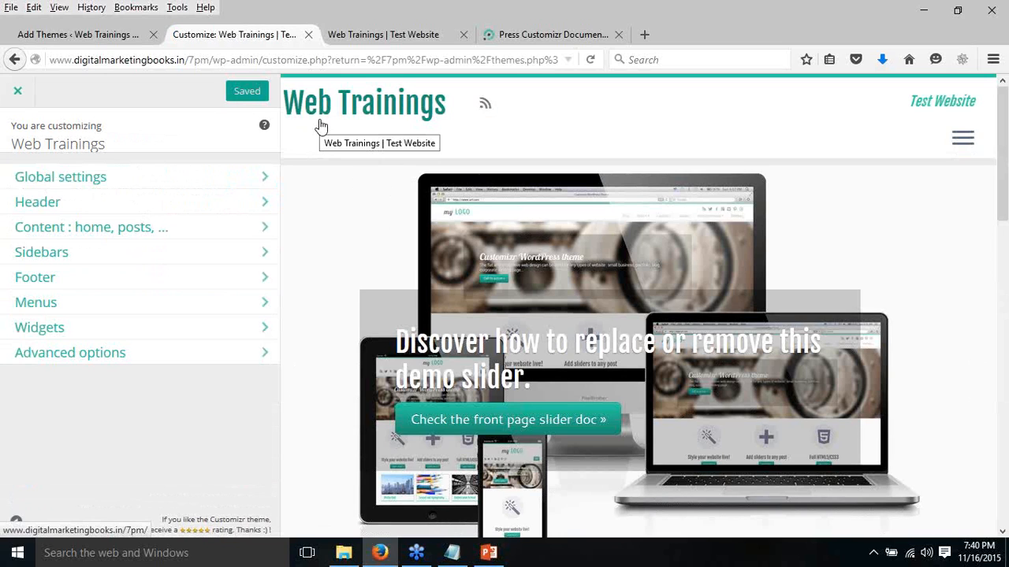
left_click(106, 178)
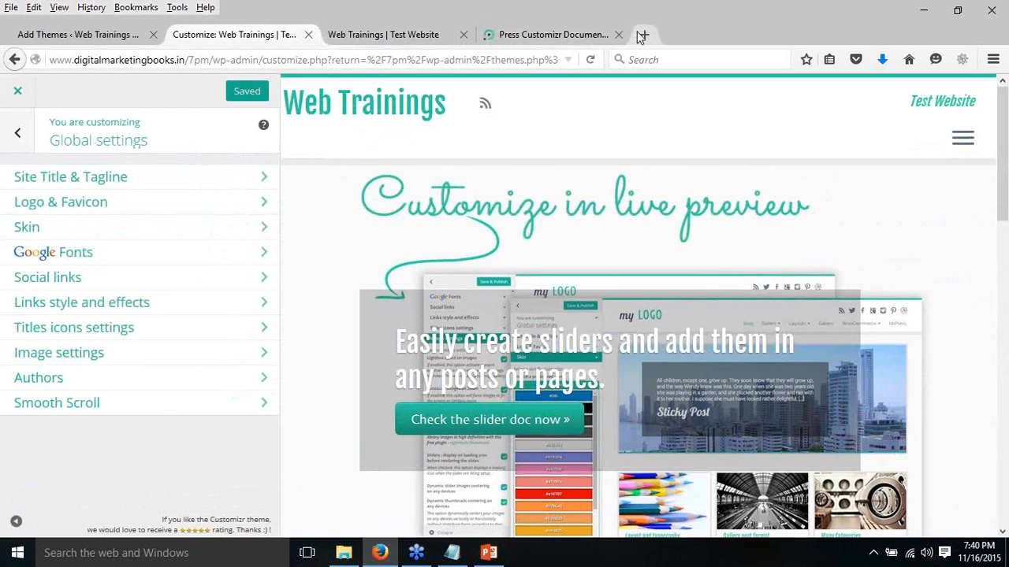
Load the Google homepage in a new Firefox tab
left_click(642, 35)
type("google")
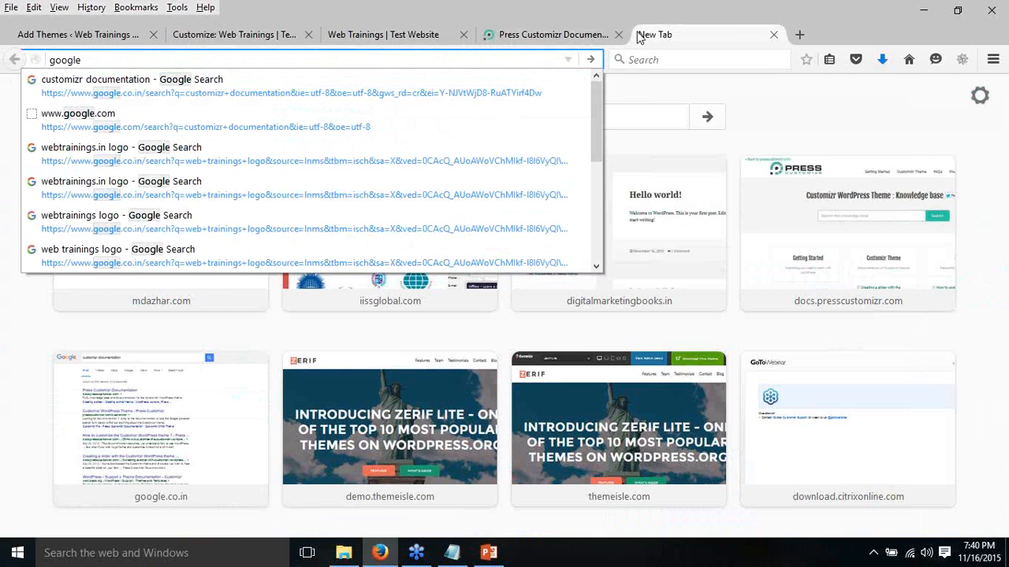
key("ctrl+Return")
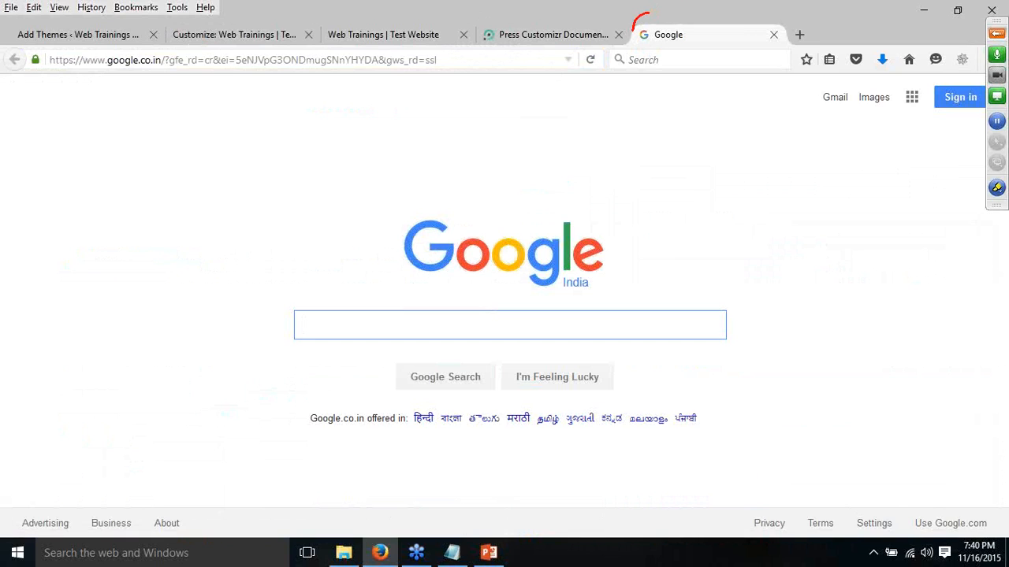
left_click_drag(642, 48, 674, 120)
mouse_move(633, 93)
left_mouse_down()
mouse_move(674, 132)
mouse_move(710, 87)
left_mouse_up()
left_click_drag(710, 213, 722, 253)
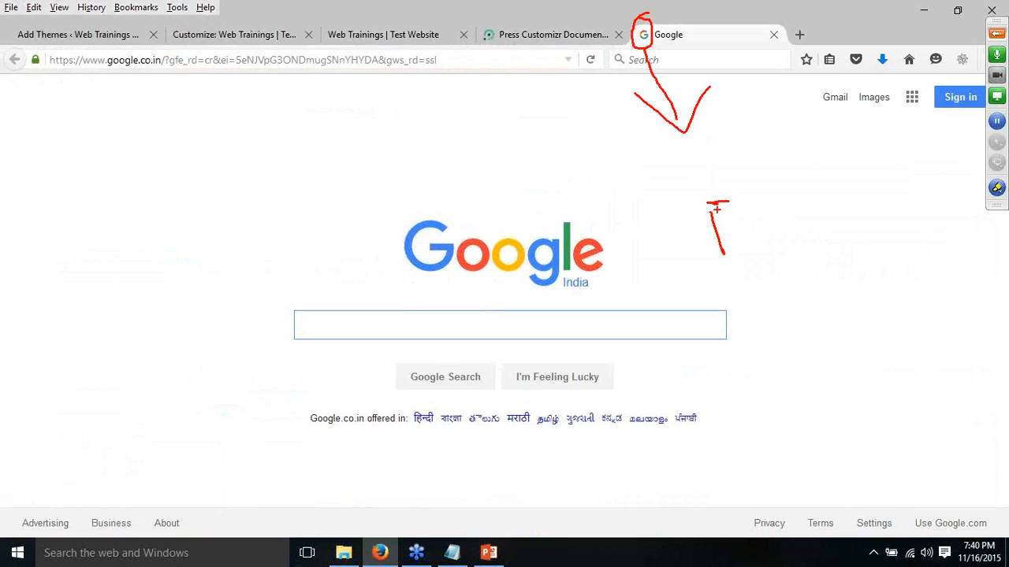
mouse_move(760, 218)
left_mouse_down()
mouse_move(743, 238)
mouse_move(765, 246)
left_mouse_up()
mouse_move(781, 218)
left_mouse_down()
mouse_move(783, 227)
mouse_move(810, 209)
left_mouse_up()
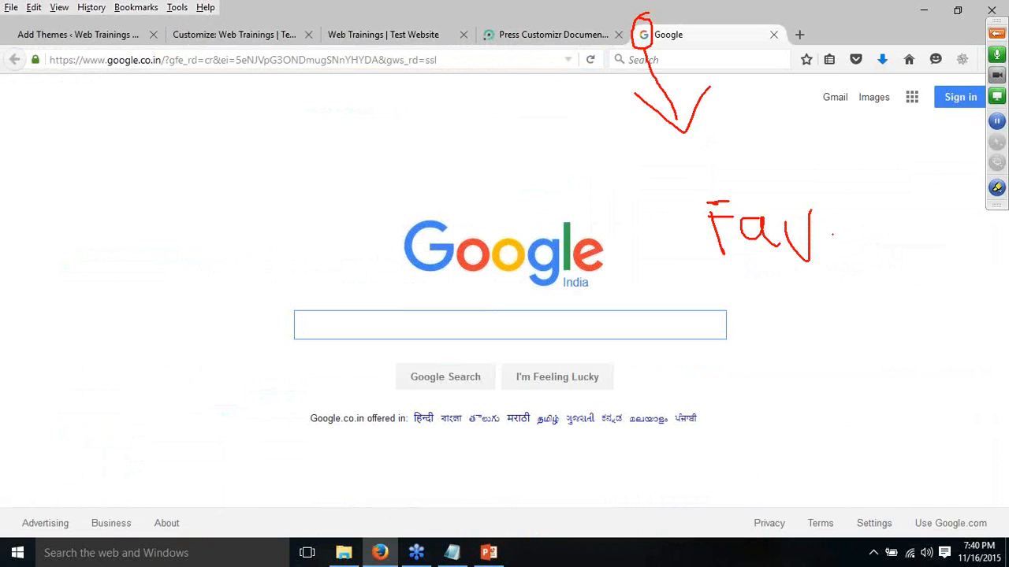
left_click_drag(888, 240, 898, 228)
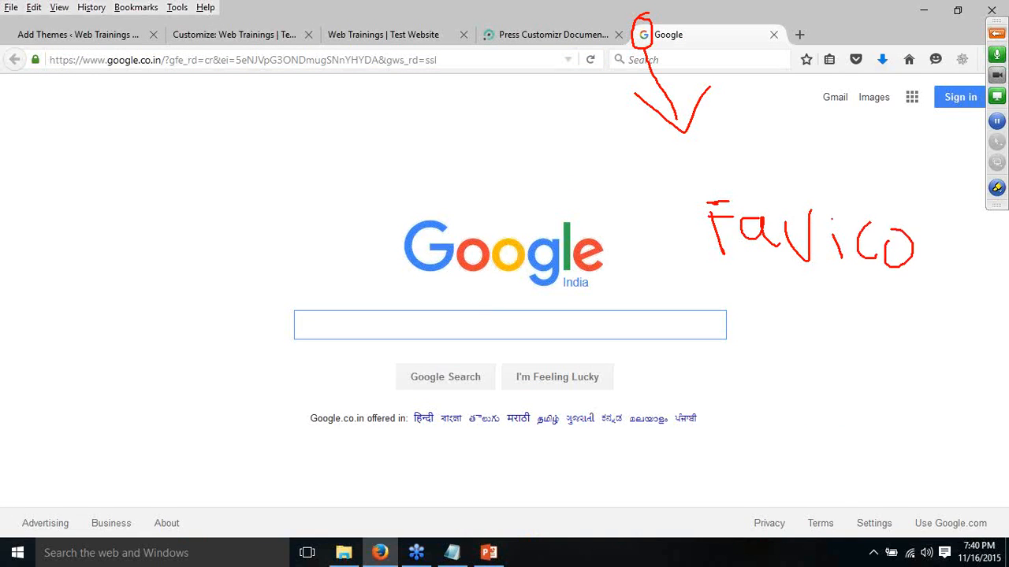
left_click_drag(922, 261, 960, 290)
key("Escape")
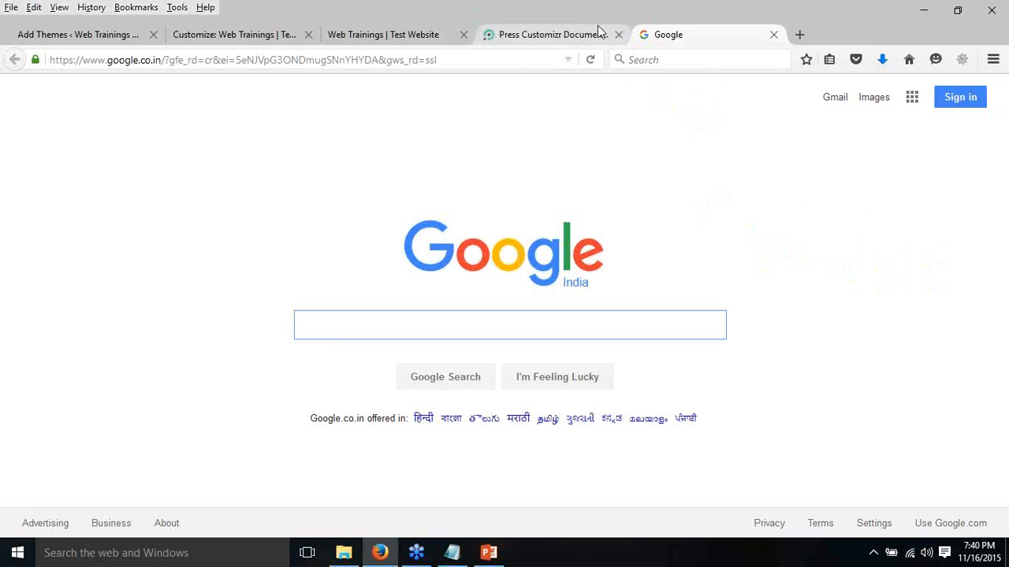
Under Logo & Favicon, upload WebTrainings-Site-Logo from the Desktop as the site logo
left_click(378, 34)
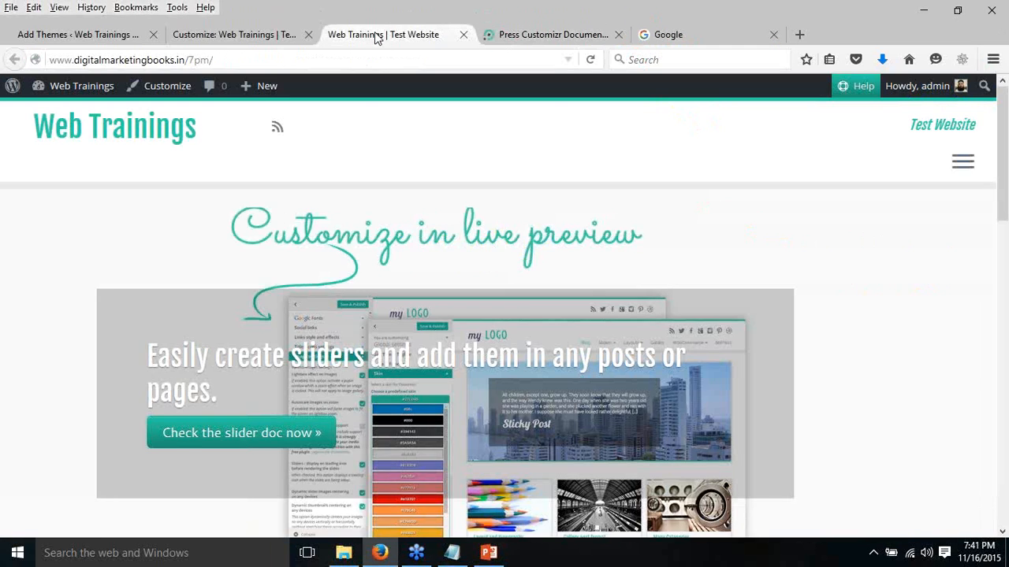
left_click(239, 35)
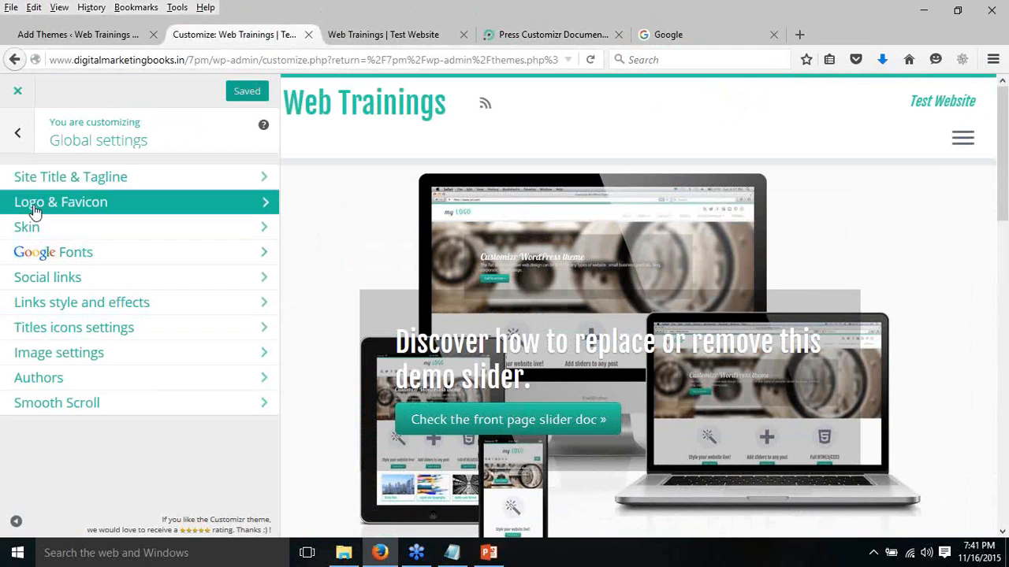
left_click(83, 203)
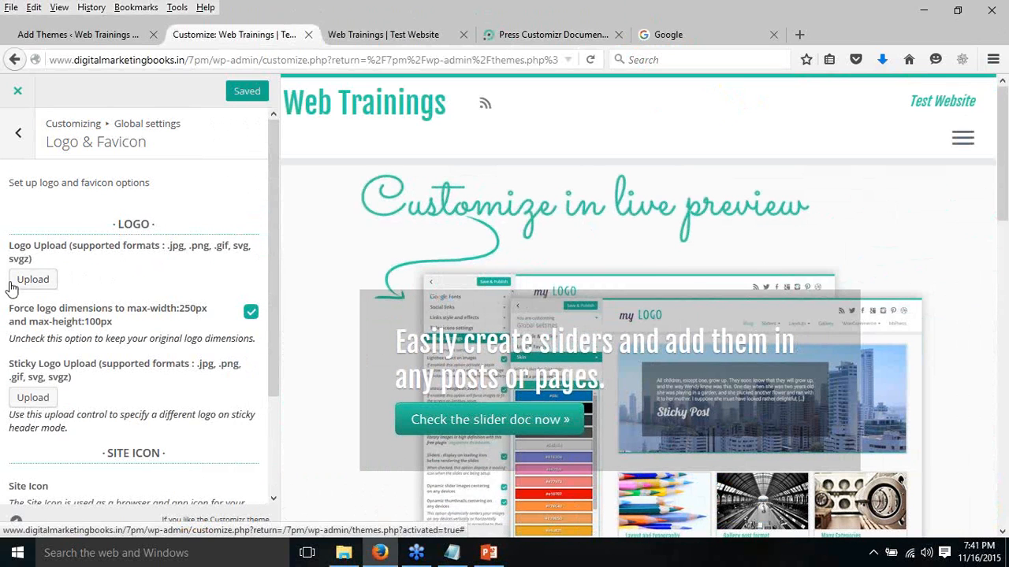
left_click(47, 284)
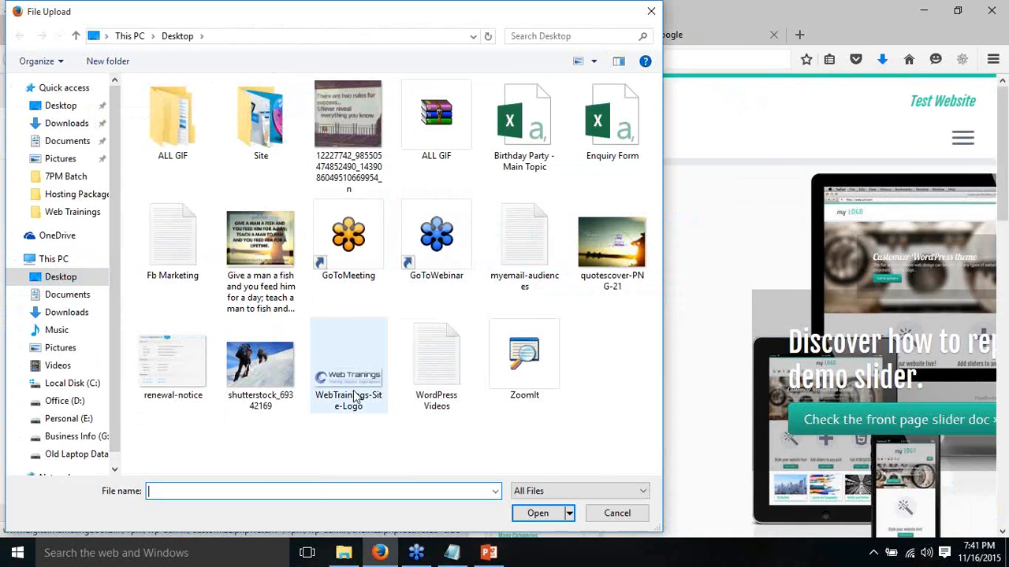
double_click(335, 387)
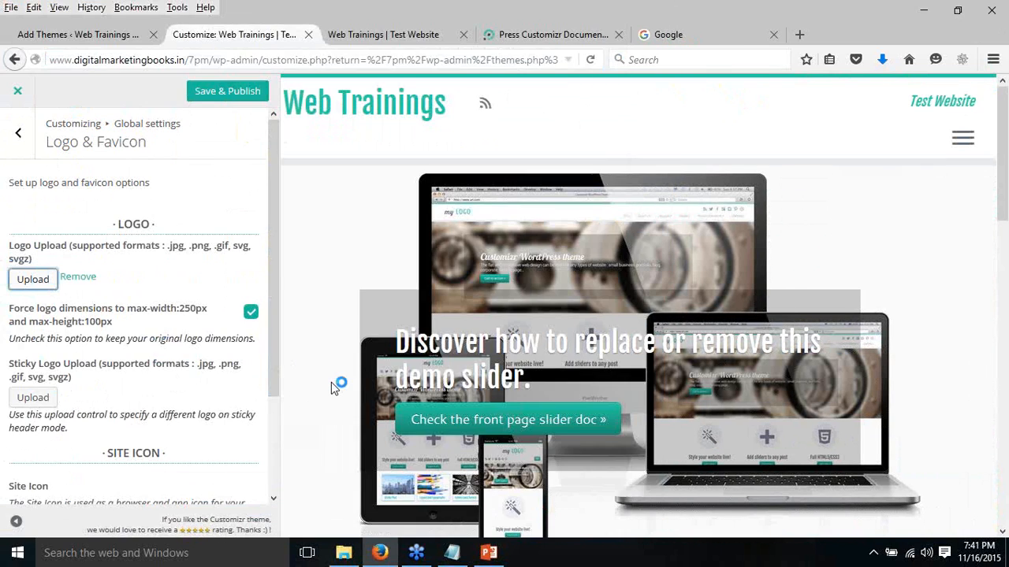
scroll(84, 379, "down", 3)
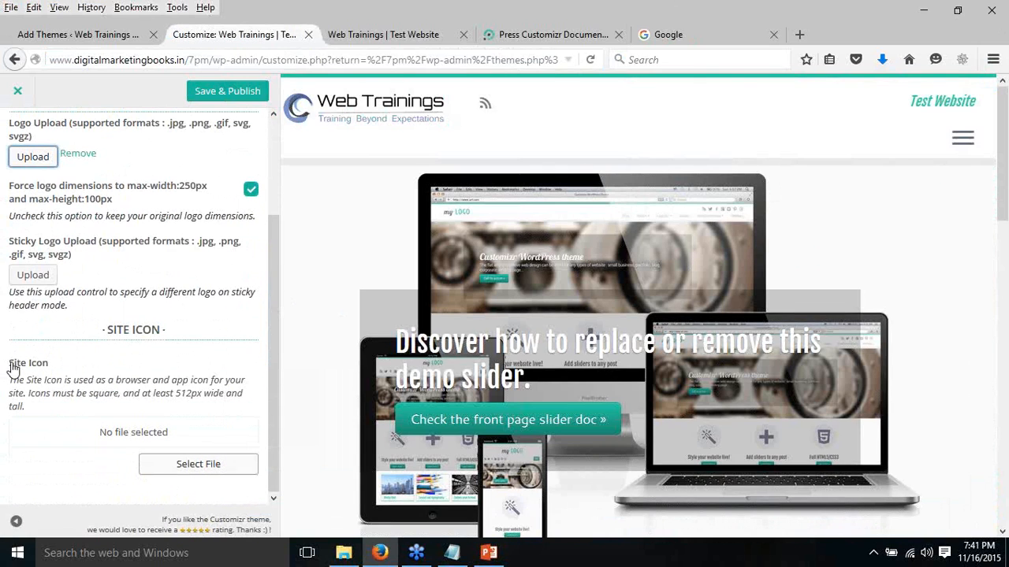
Upload WebTrainings-Site-Logo as the site icon and crop it tightly around the circular C mark
left_click(216, 468)
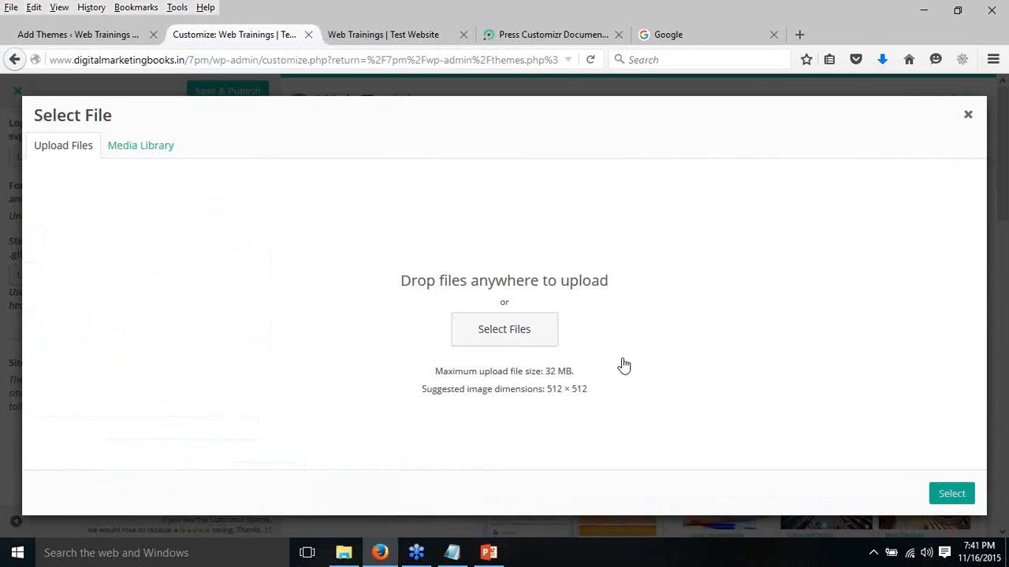
left_click(518, 342)
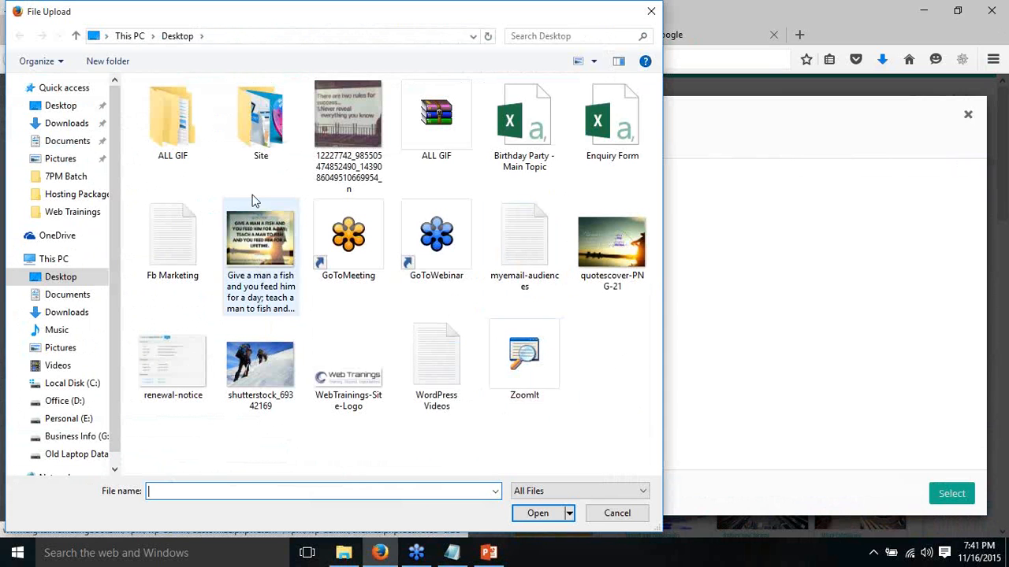
double_click(335, 384)
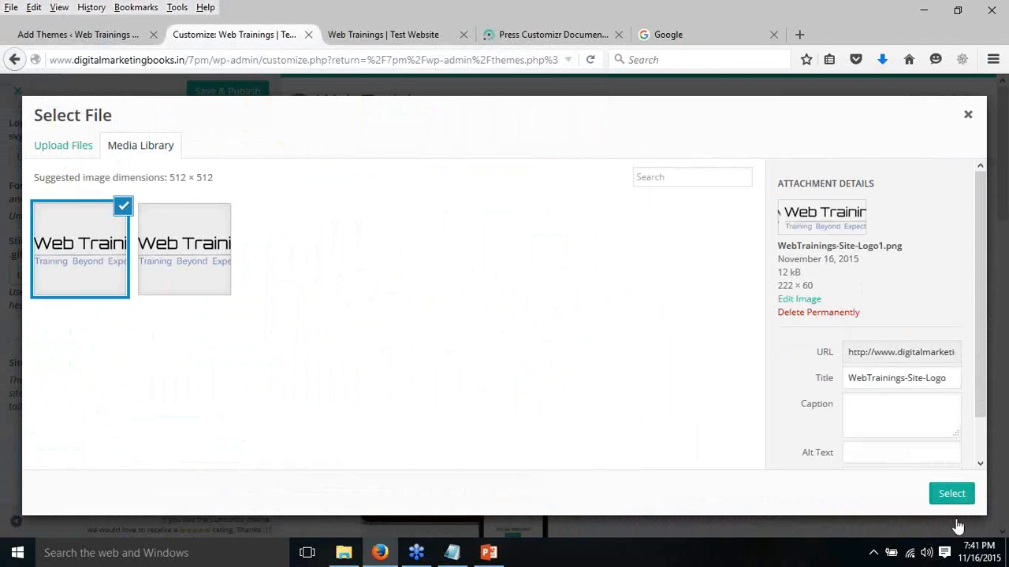
left_click(950, 494)
left_click_drag(410, 152, 352, 161)
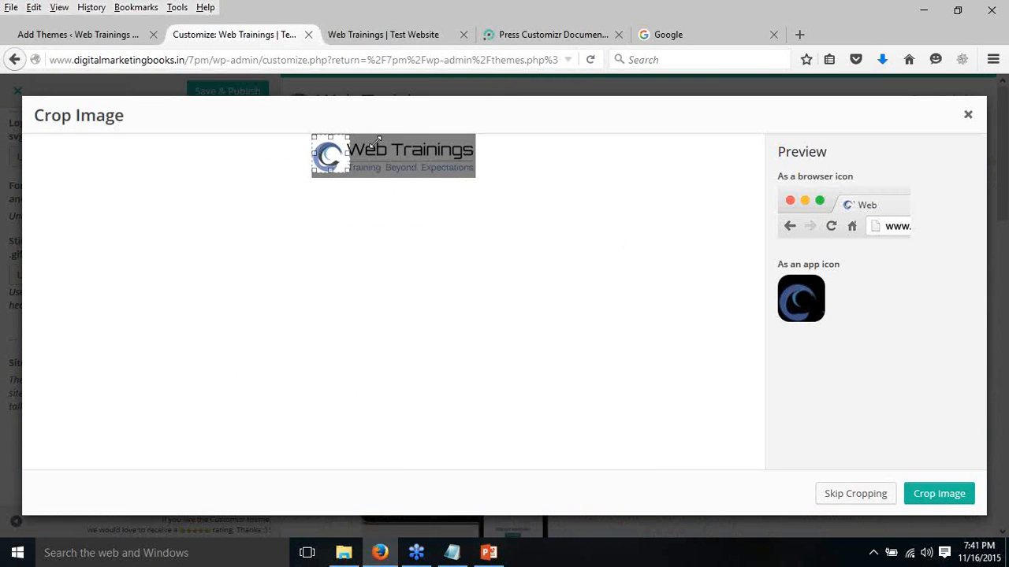
left_click_drag(329, 136, 330, 141)
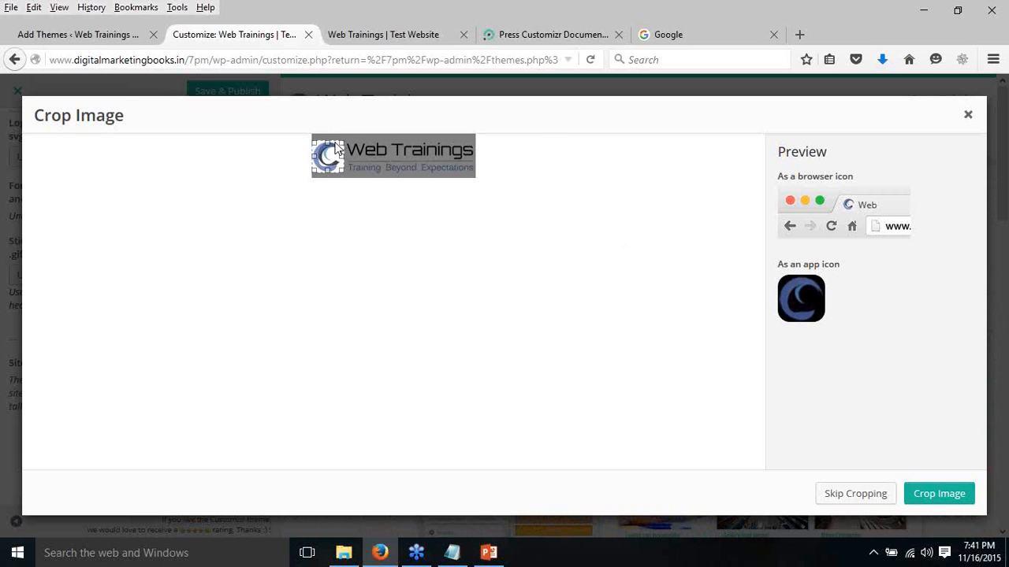
left_click(941, 497)
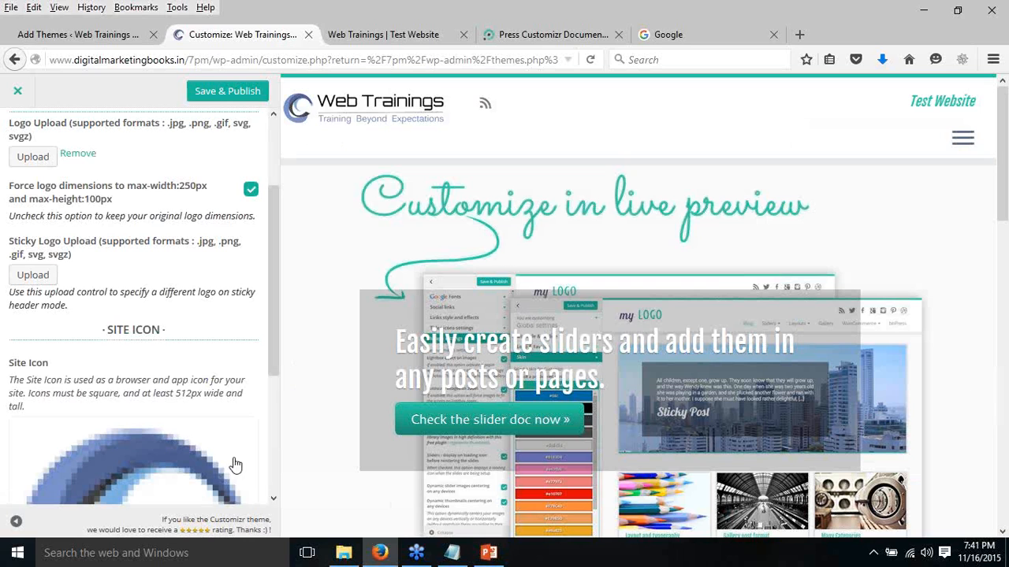
Save & Publish the logo and site icon, then reload the live site to check the header
left_click(243, 94)
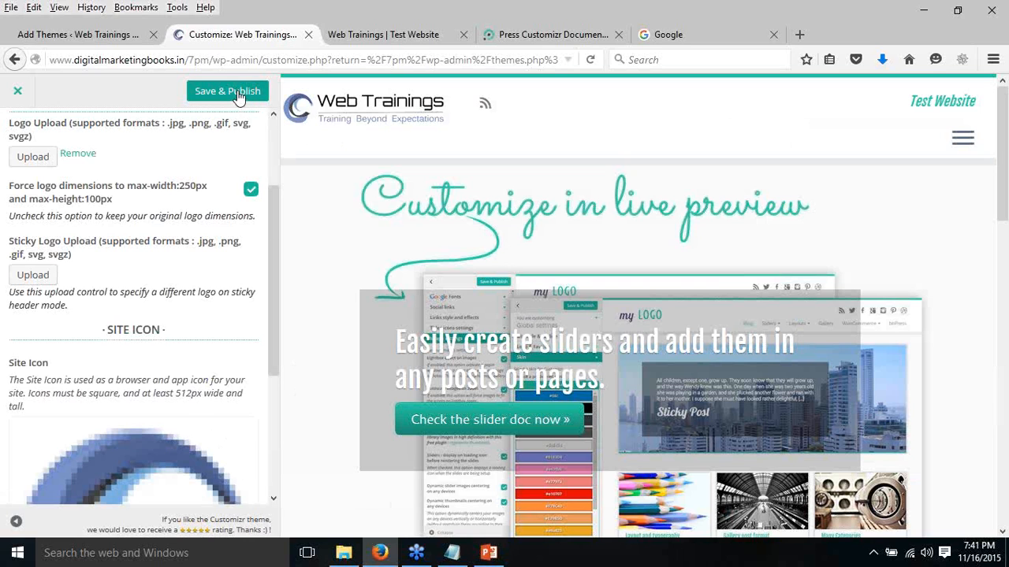
left_click(380, 37)
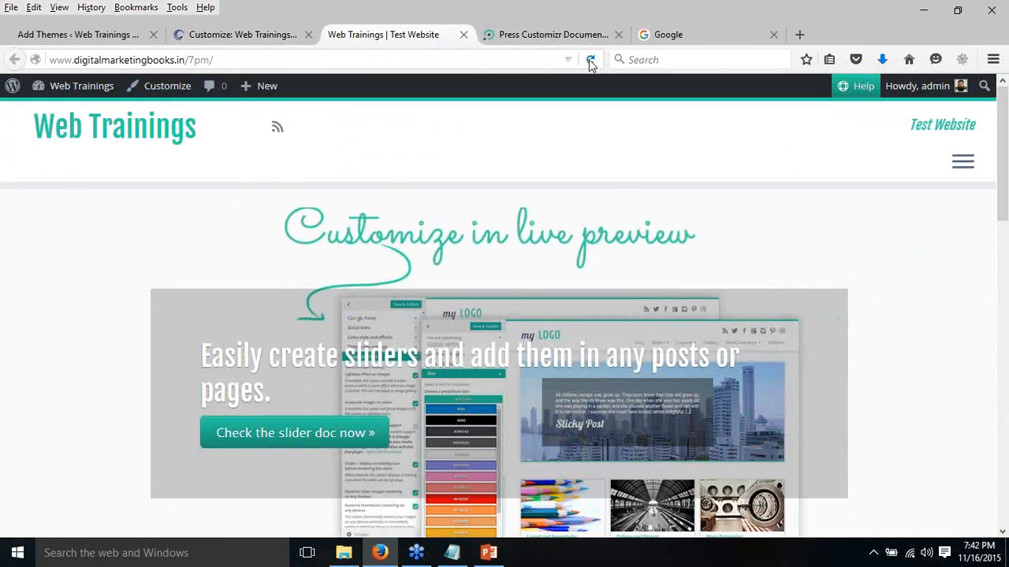
left_click(589, 59)
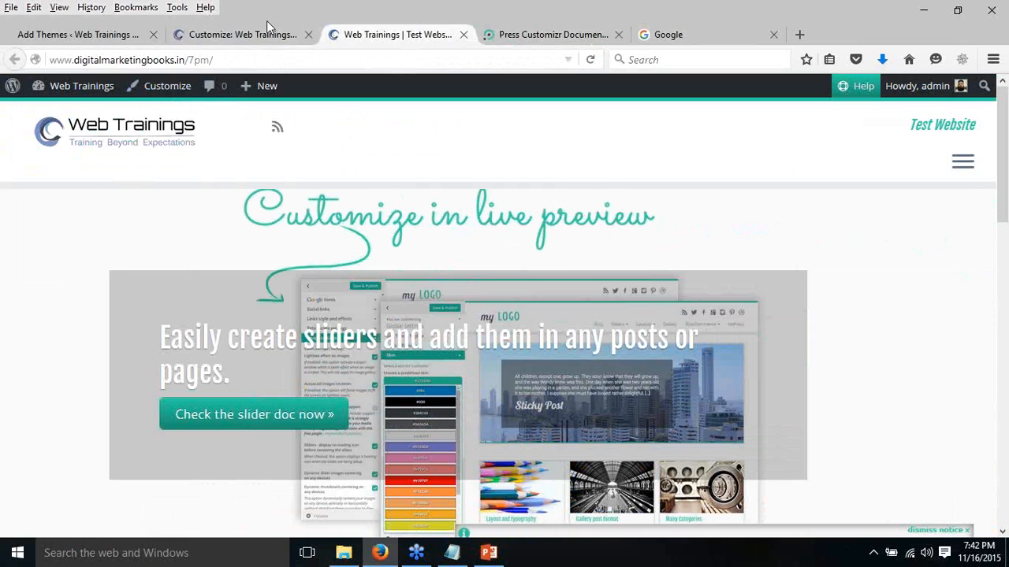
scroll(389, 303, "down", 6)
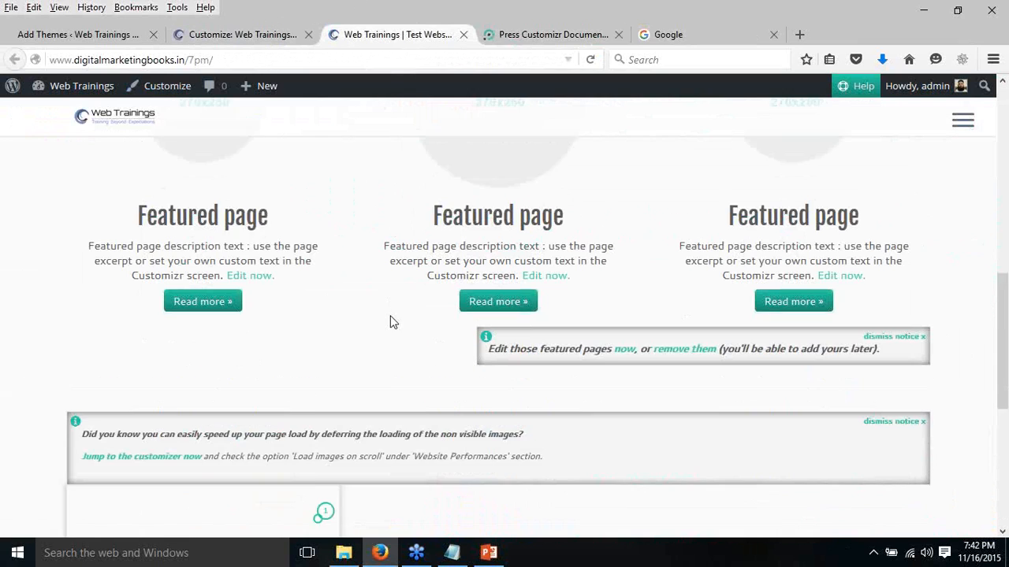
scroll(390, 322, "down", 1)
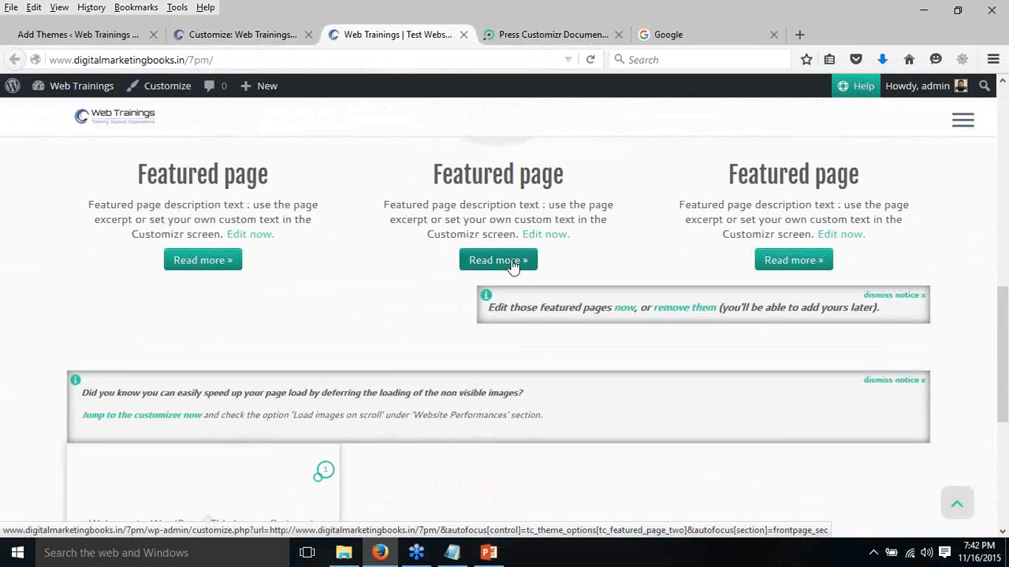
left_click(223, 35)
scroll(16, 148, "up", 3)
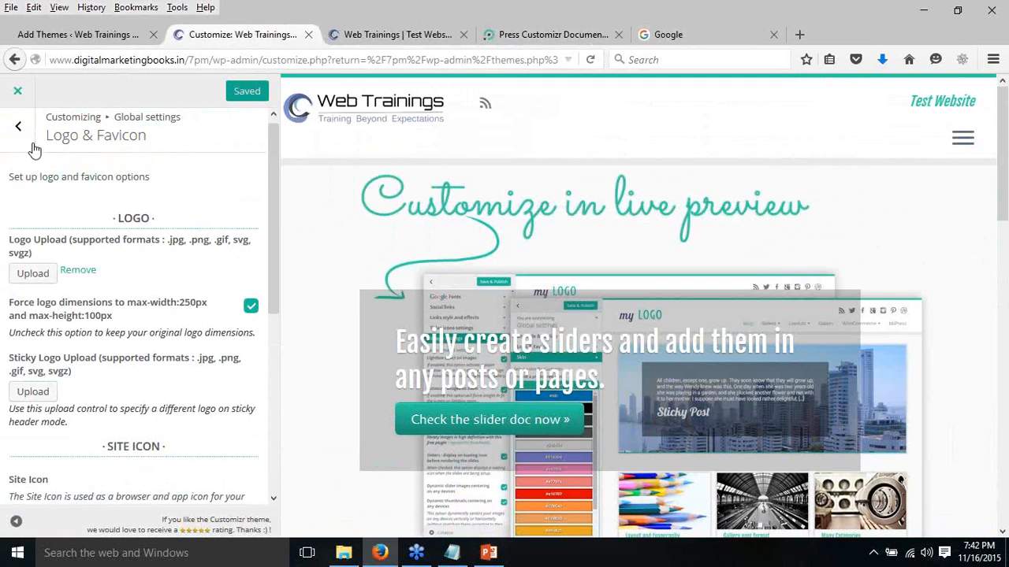
Pick the #27CBCD predefined skin under Global settings > Skin, publish it, and reload the live site
left_click(15, 135)
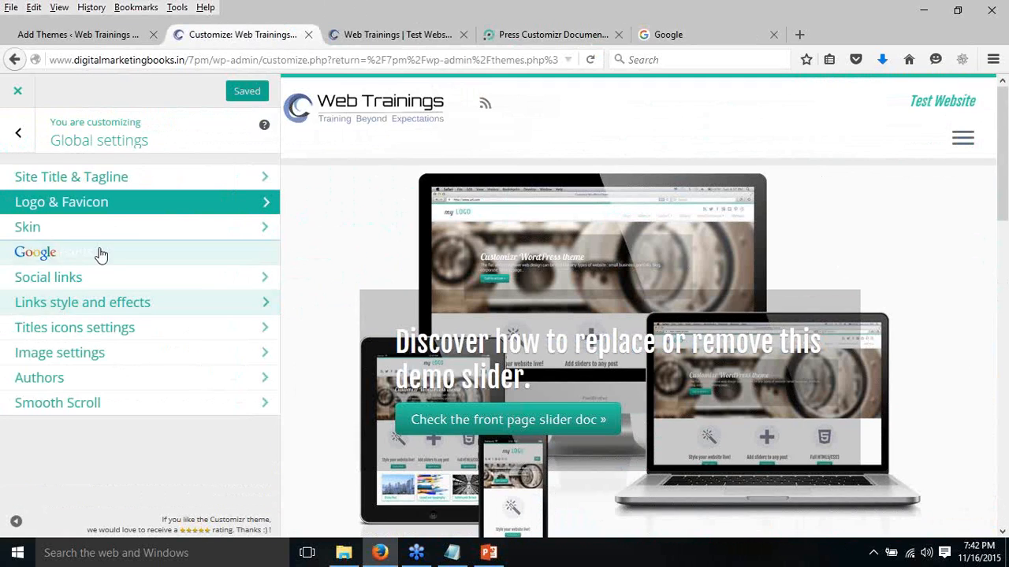
left_click(65, 235)
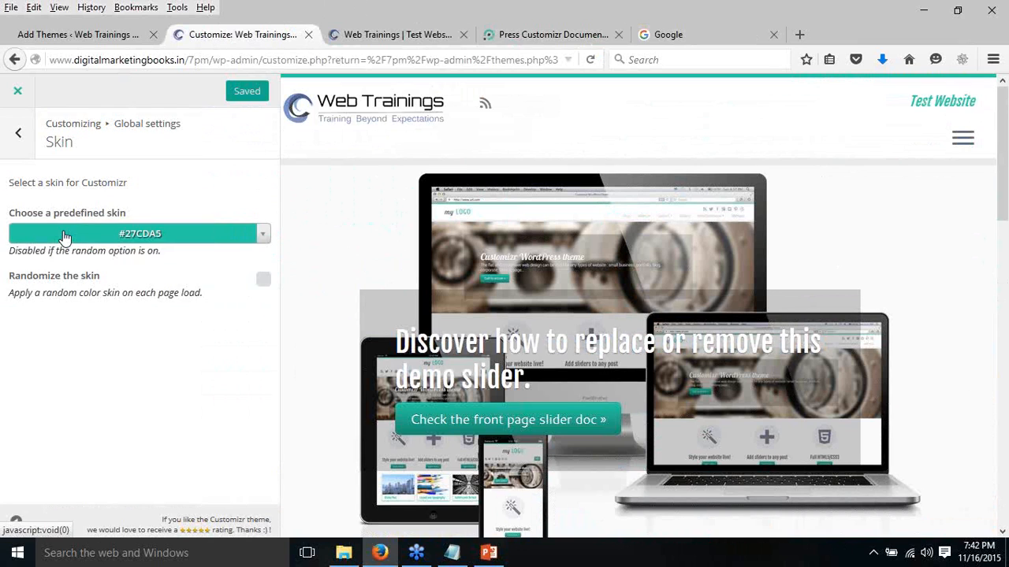
left_click(142, 236)
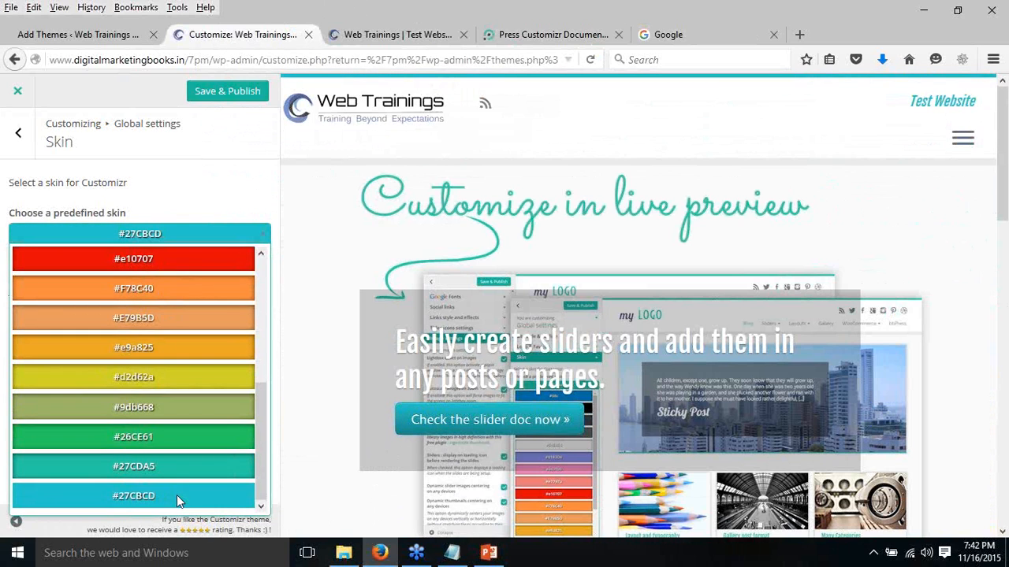
left_click(176, 494)
left_click(228, 94)
left_click(361, 38)
left_click(590, 60)
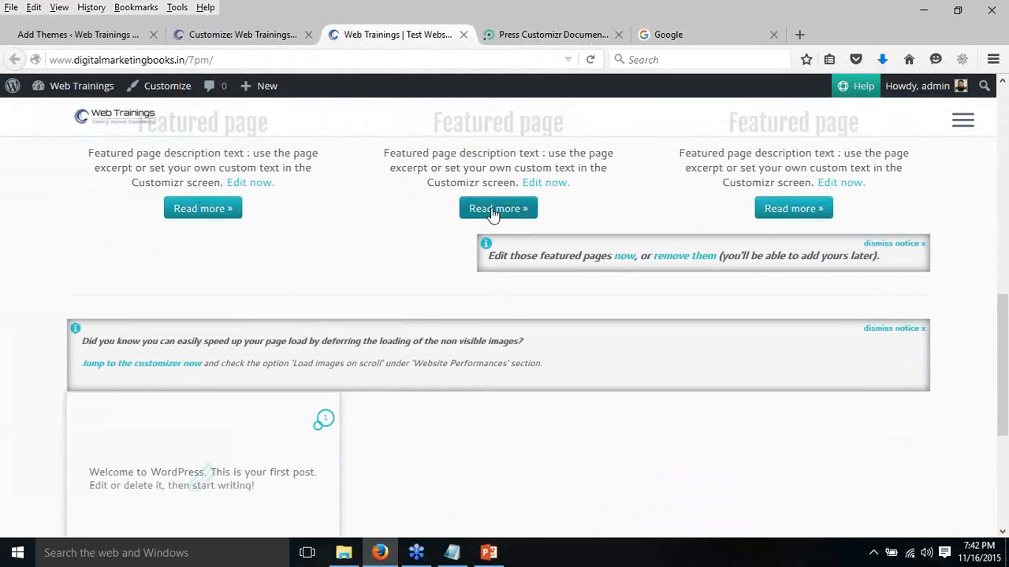
scroll(353, 206, "up", 6)
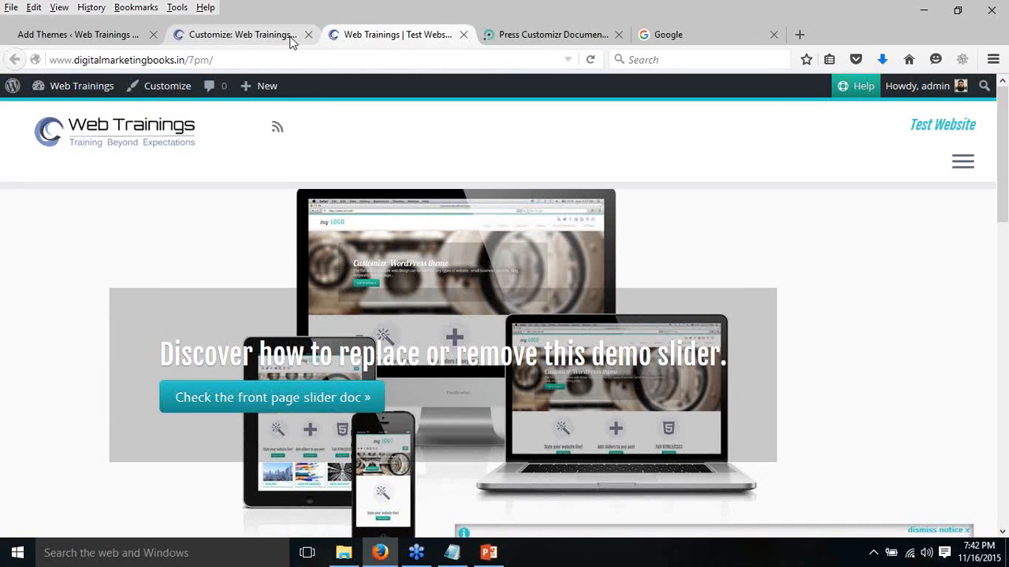
Back in the Customizer, return to the Global settings list and scroll the preview to Featured pages
left_click(251, 36)
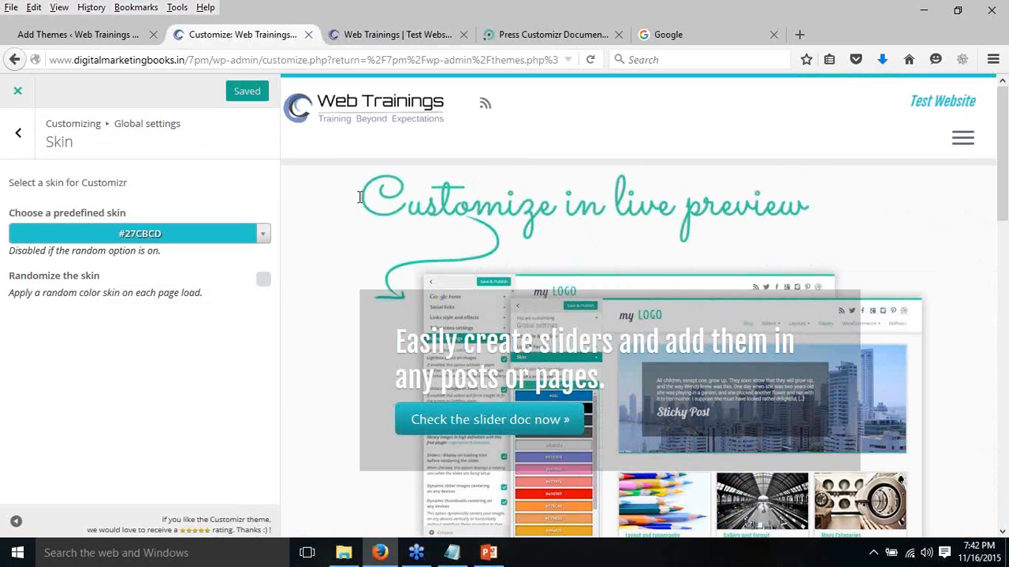
left_click(19, 136)
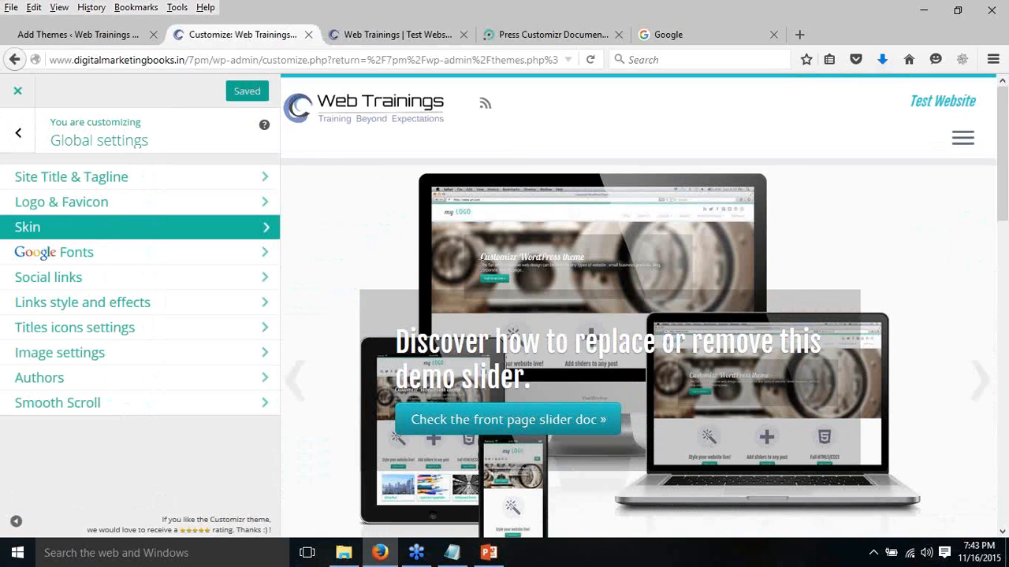
scroll(660, 324, "down", 7)
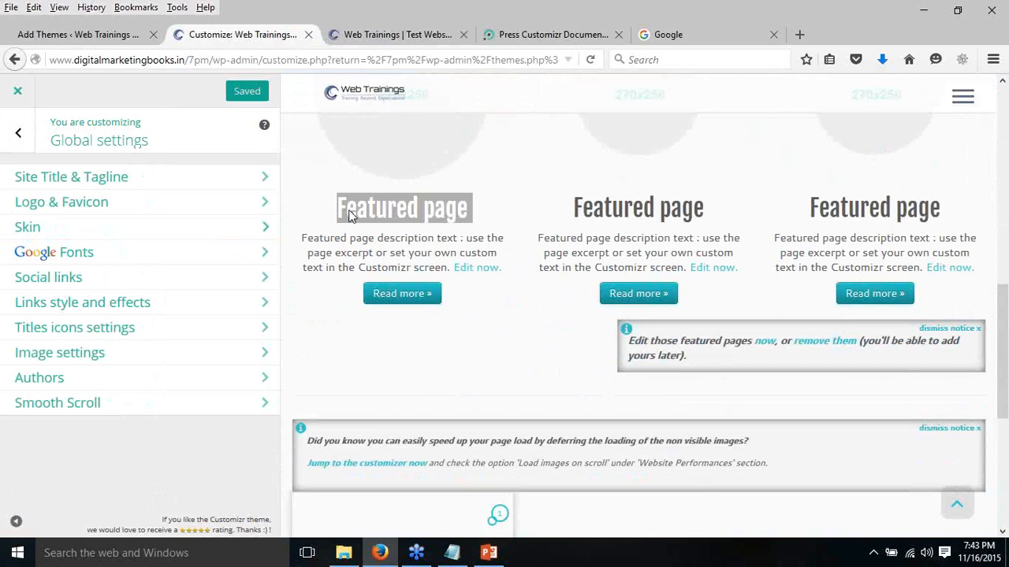
In Google Fonts, preview the Lobster & Raleway, Alegreya & Roboto and other font pairs
left_click(85, 253)
left_click(114, 248)
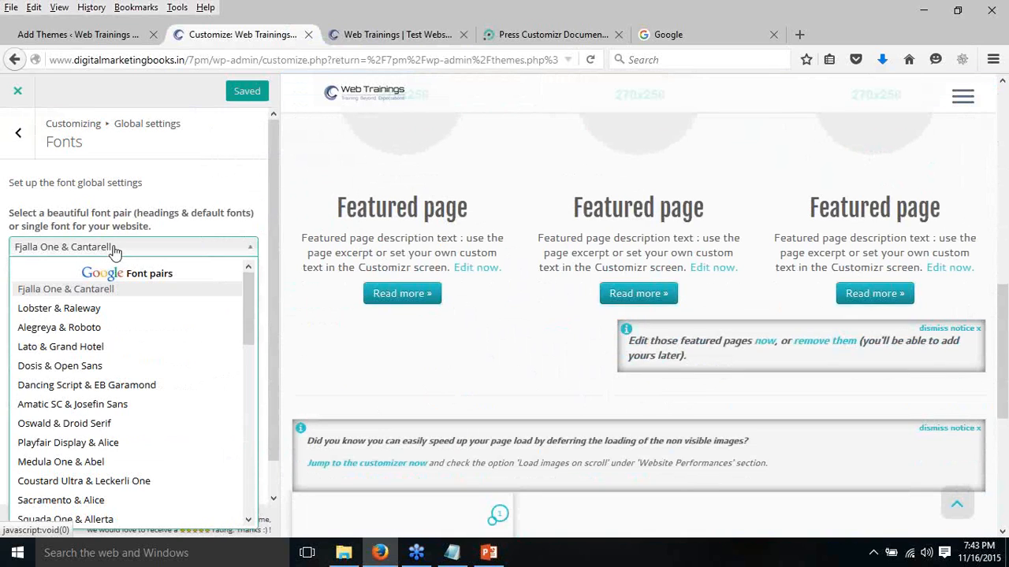
left_click(105, 308)
left_click(105, 327)
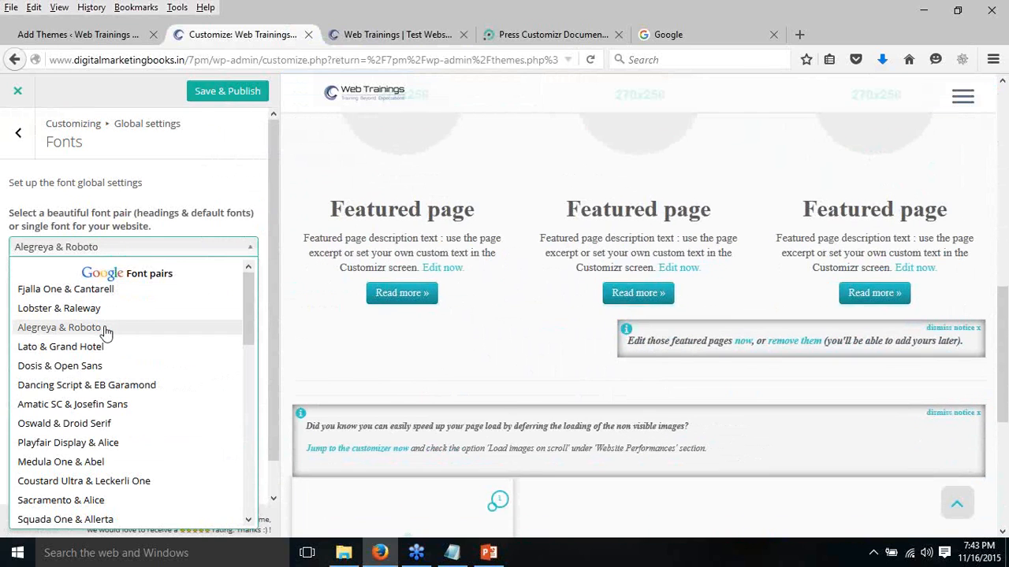
left_click(131, 314)
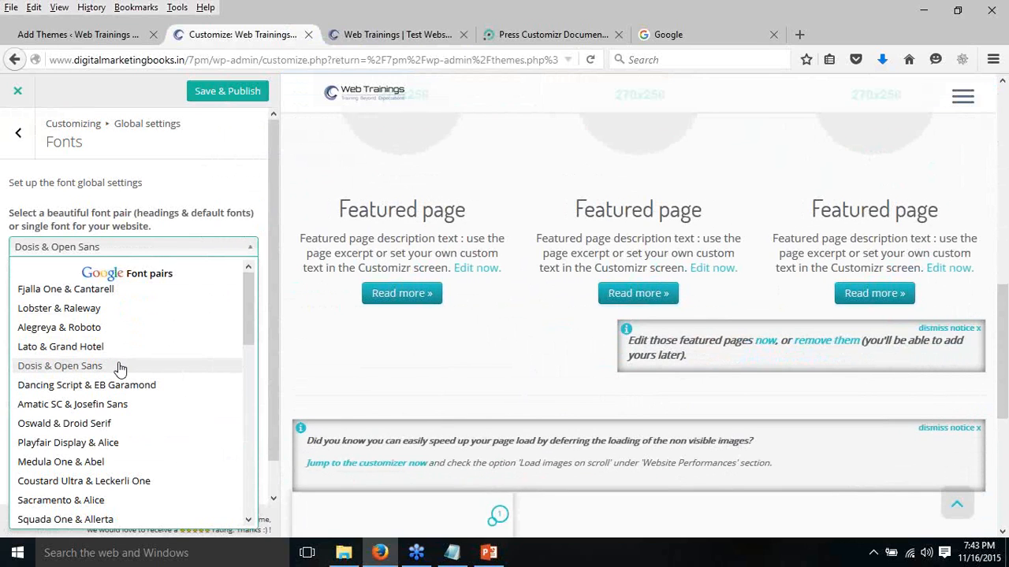
Choose the Dosis & Open Sans font pair, publish it, and switch to the live site
left_click(120, 368)
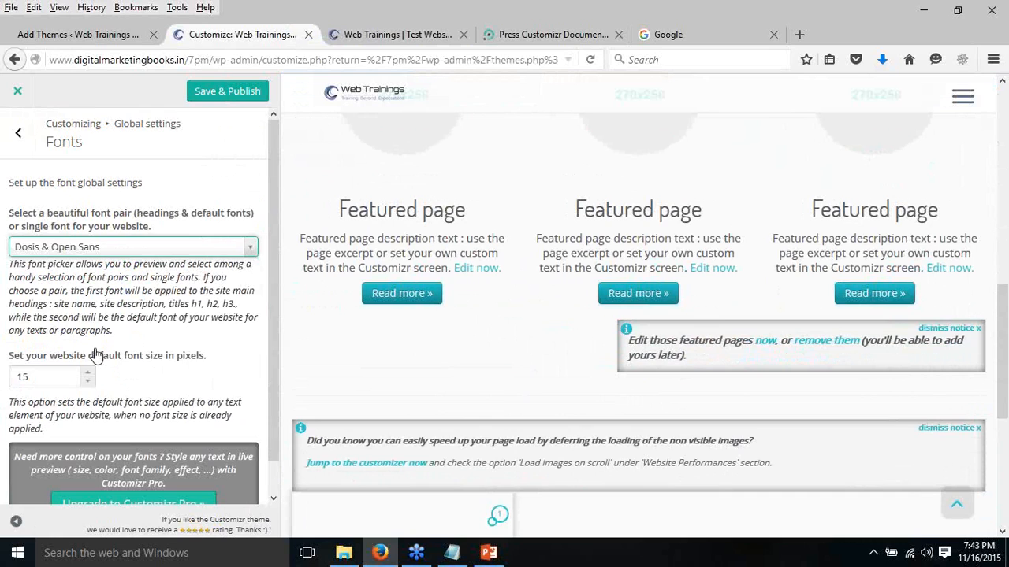
scroll(100, 364, "down", 1)
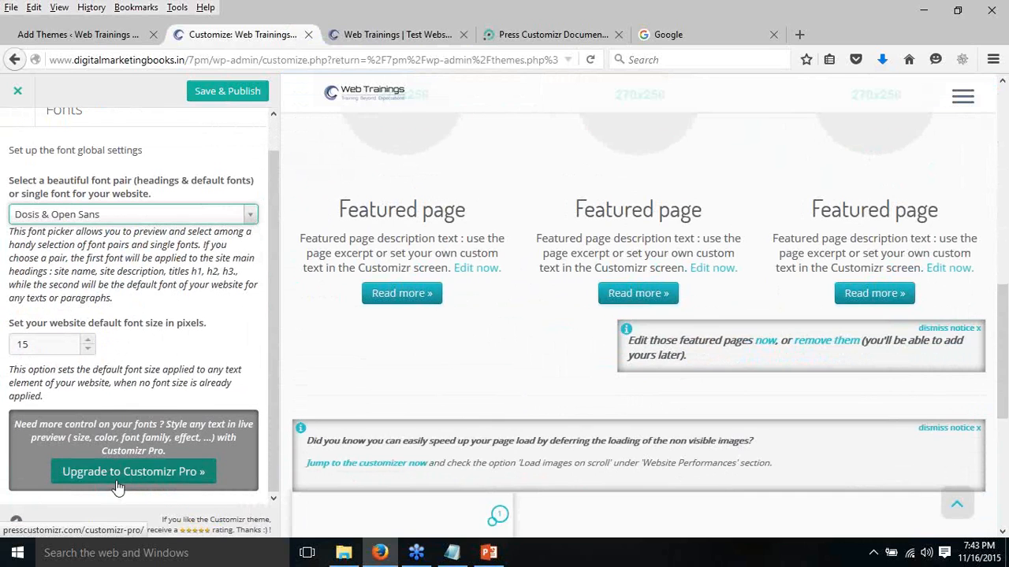
left_click(222, 93)
left_click(387, 34)
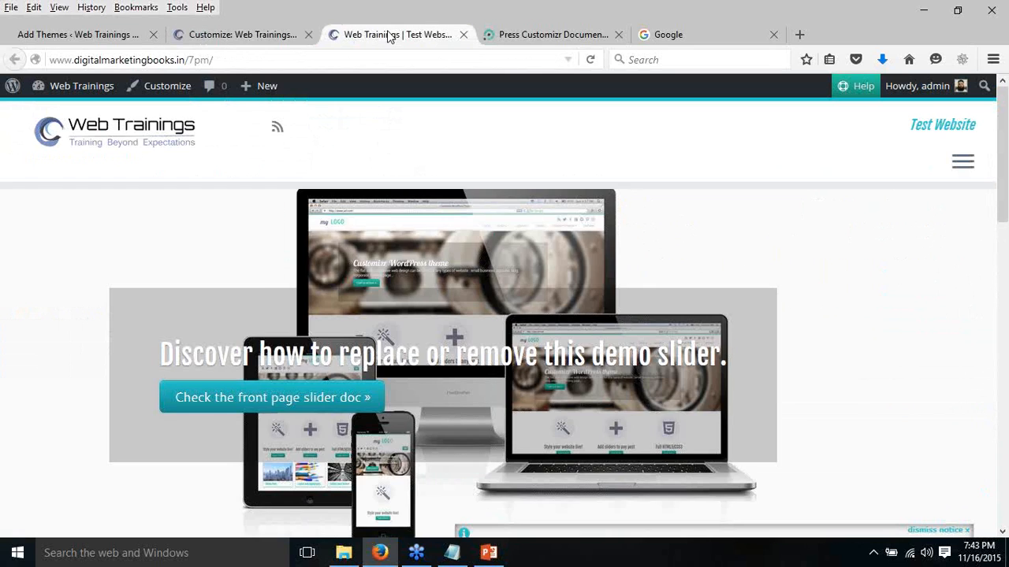
Reload the live site and scroll down to the Featured pages section
left_click(590, 59)
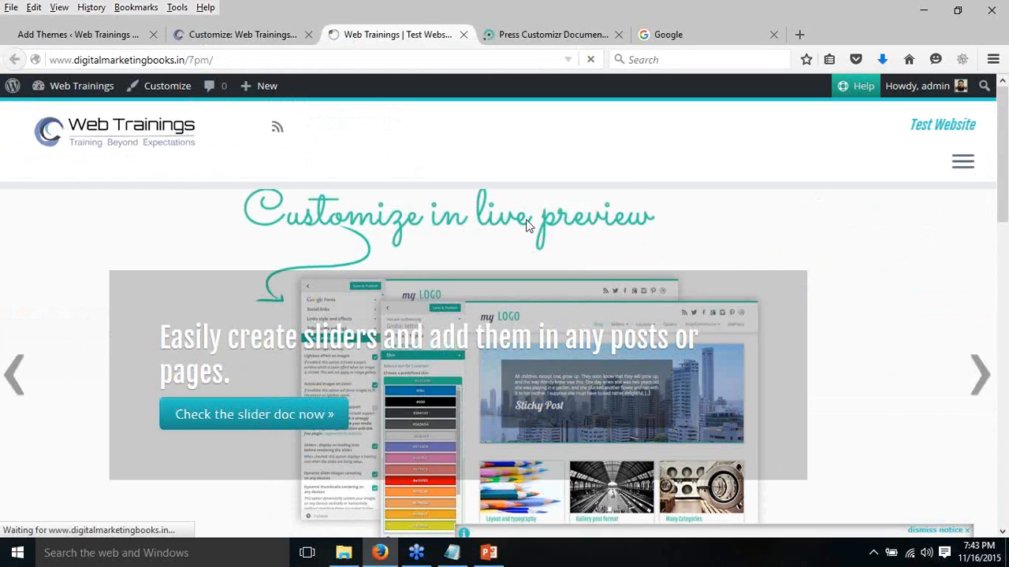
scroll(398, 204, "down", 2)
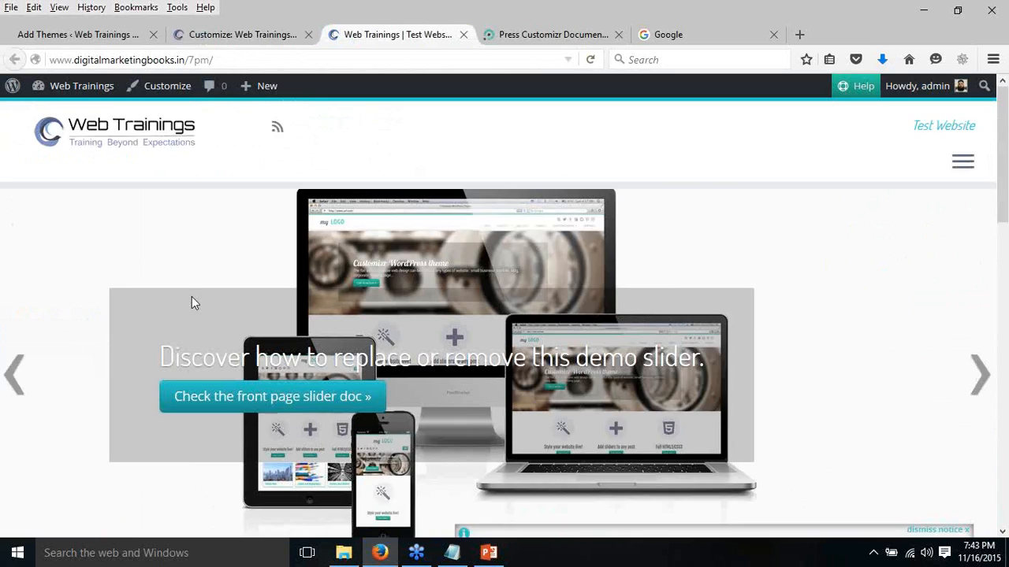
scroll(192, 296, "down", 4)
scroll(190, 304, "down", 3)
Check the three Featured page headings in the new Dosis font, then return to the Customizer
left_click_drag(148, 177, 244, 177)
left_click_drag(461, 176, 540, 177)
left_click_drag(762, 175, 890, 183)
left_click(891, 183)
scroll(929, 225, "up", 8)
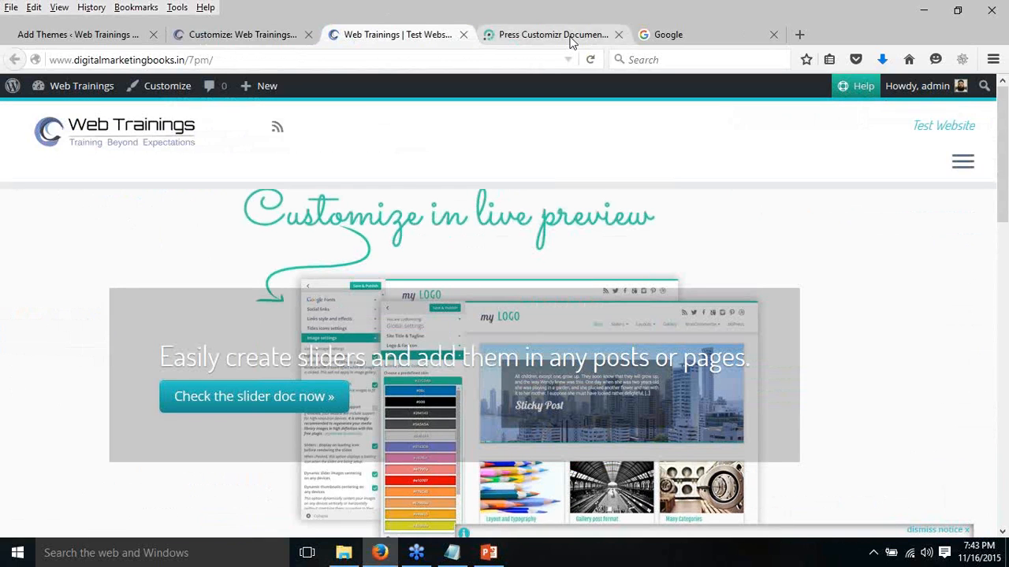
left_click(1003, 35)
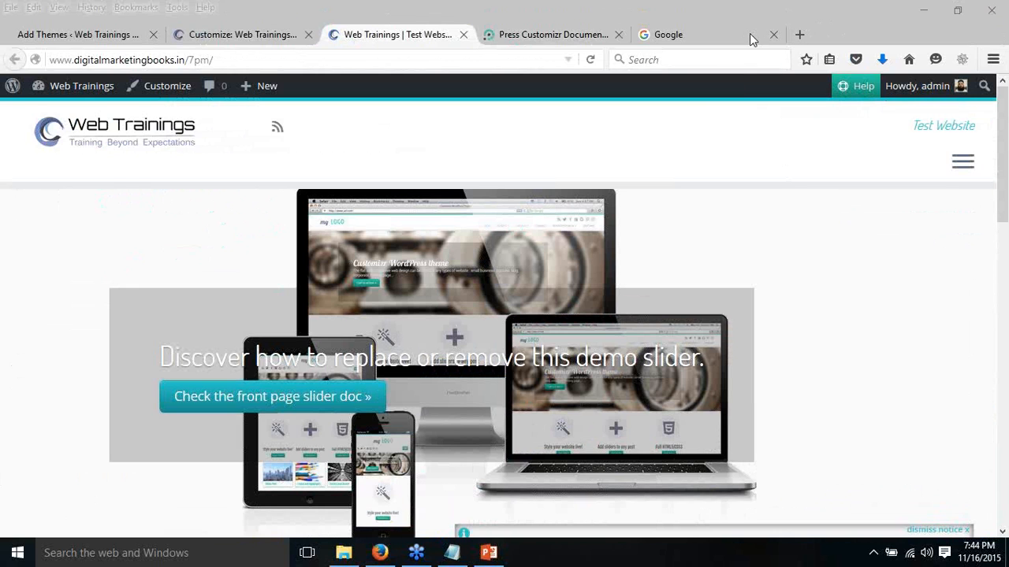
left_click(234, 40)
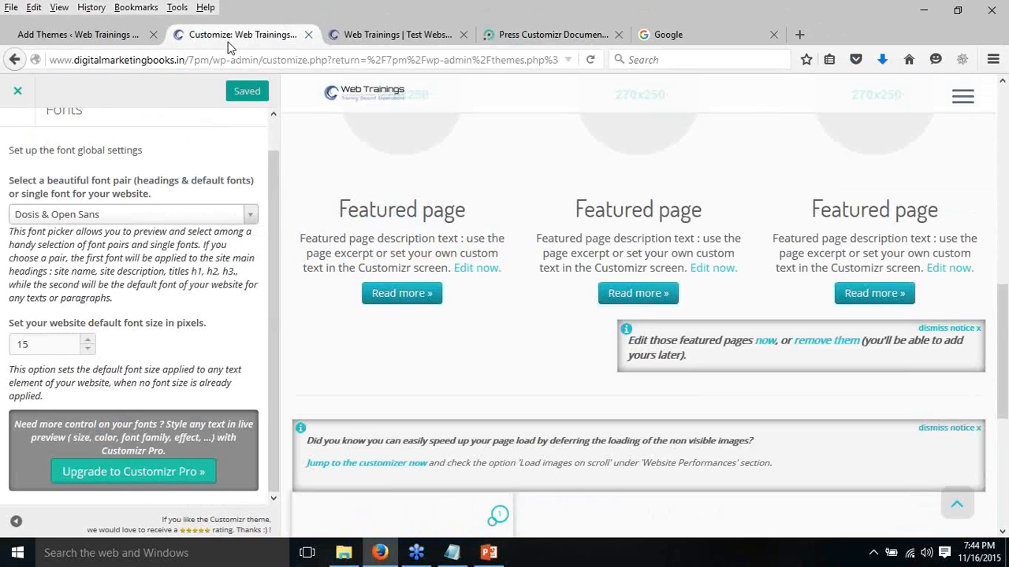
Close the Customizer, reopen it through Appearance > Customize, and return to the Global settings list
left_click(16, 95)
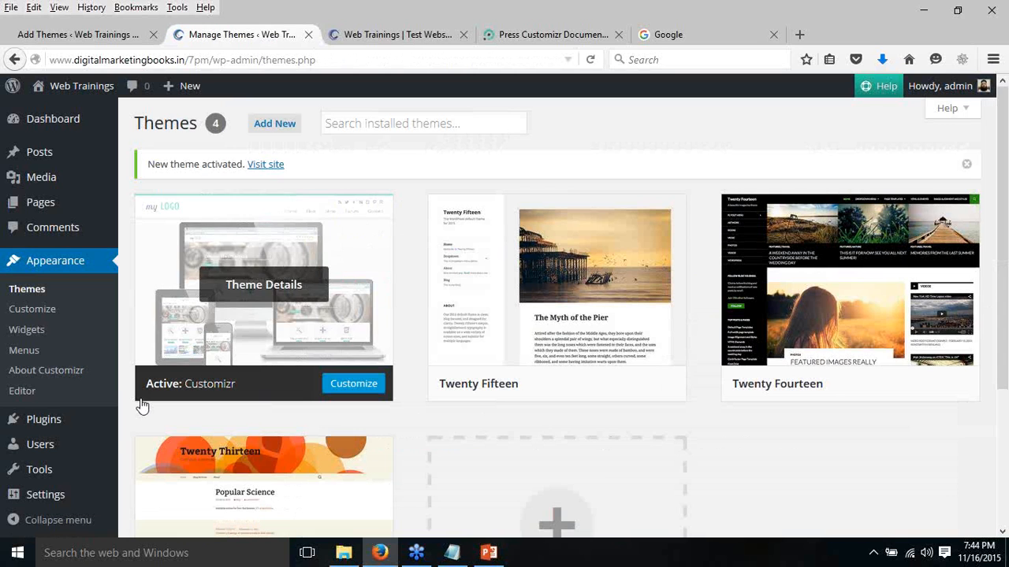
left_click(36, 312)
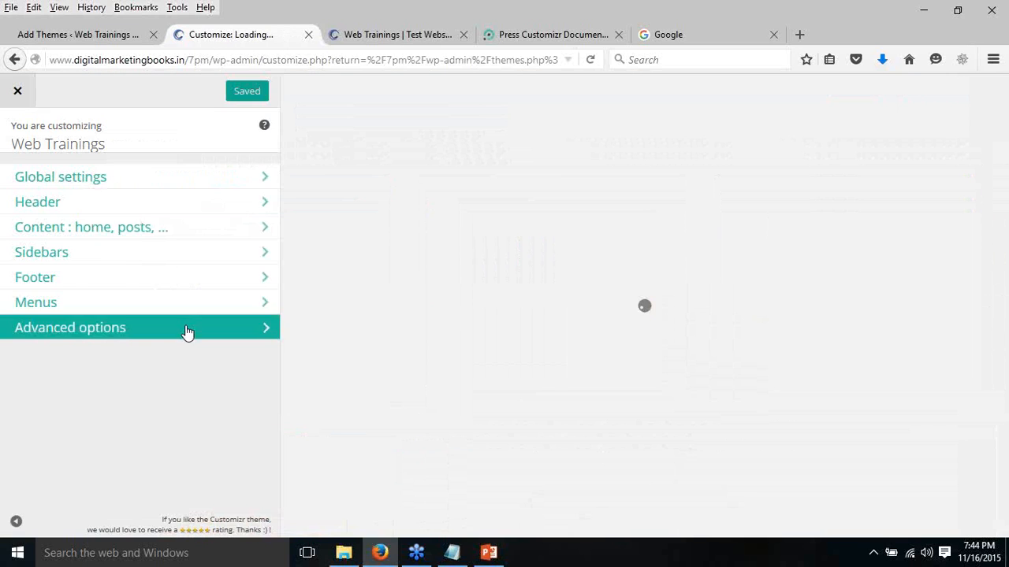
left_click(91, 180)
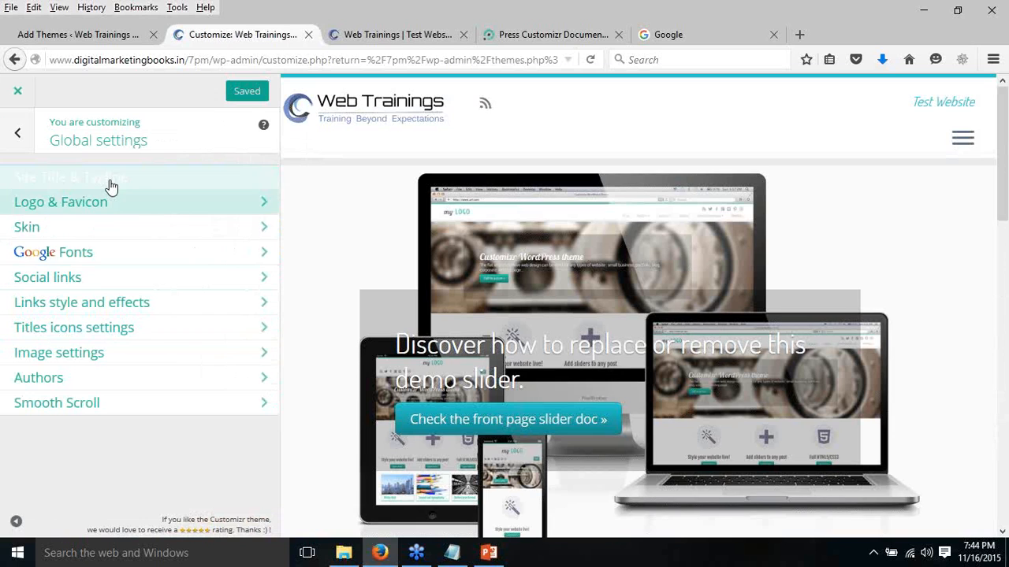
left_click(90, 257)
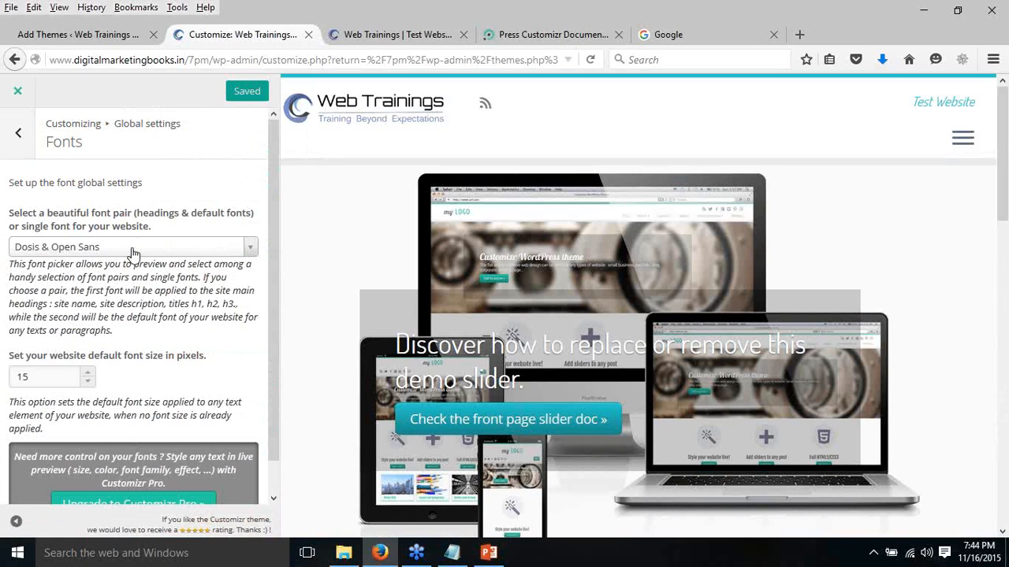
left_click(16, 131)
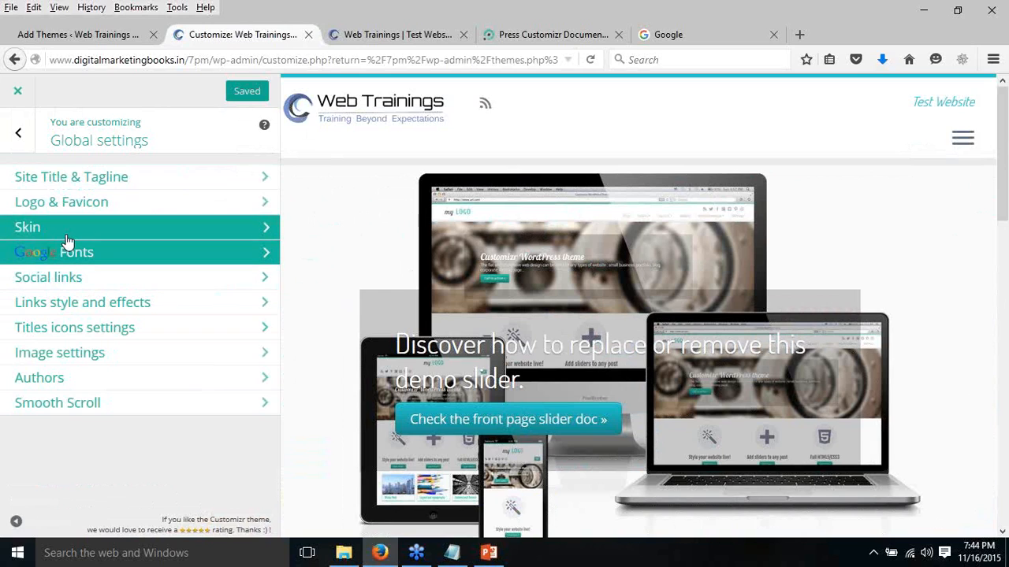
left_click(1005, 220)
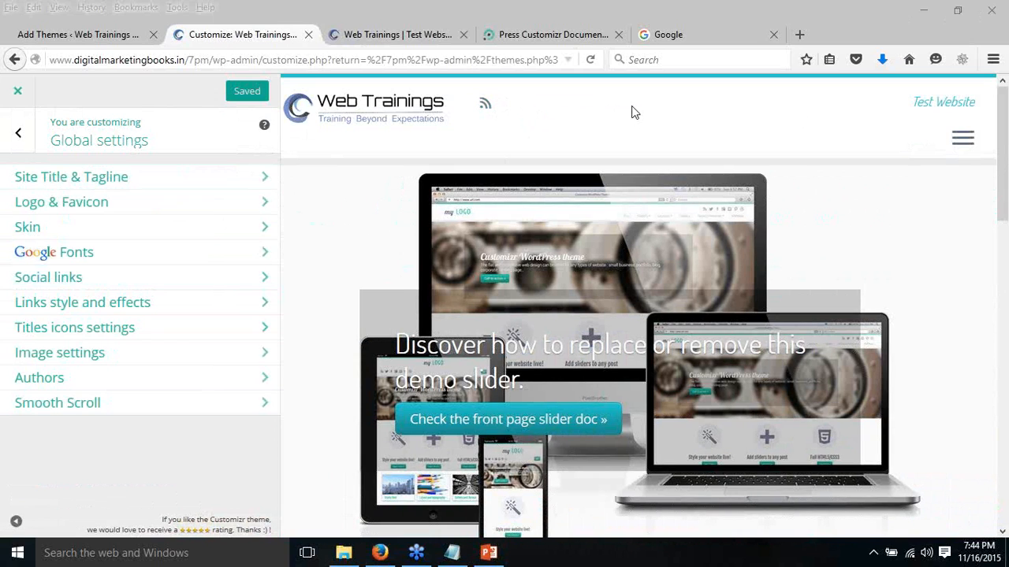
left_click(79, 279)
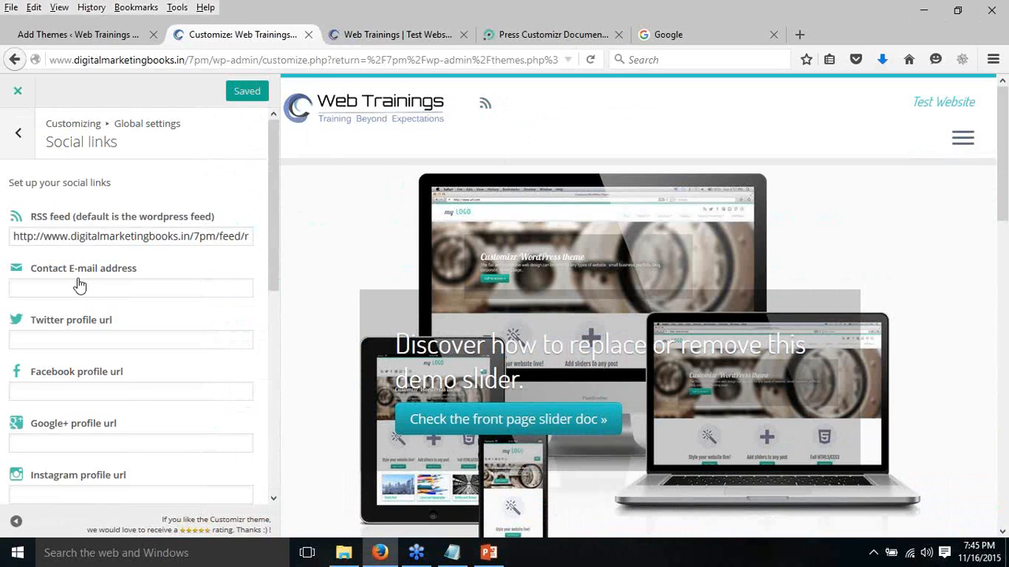
left_click(82, 265)
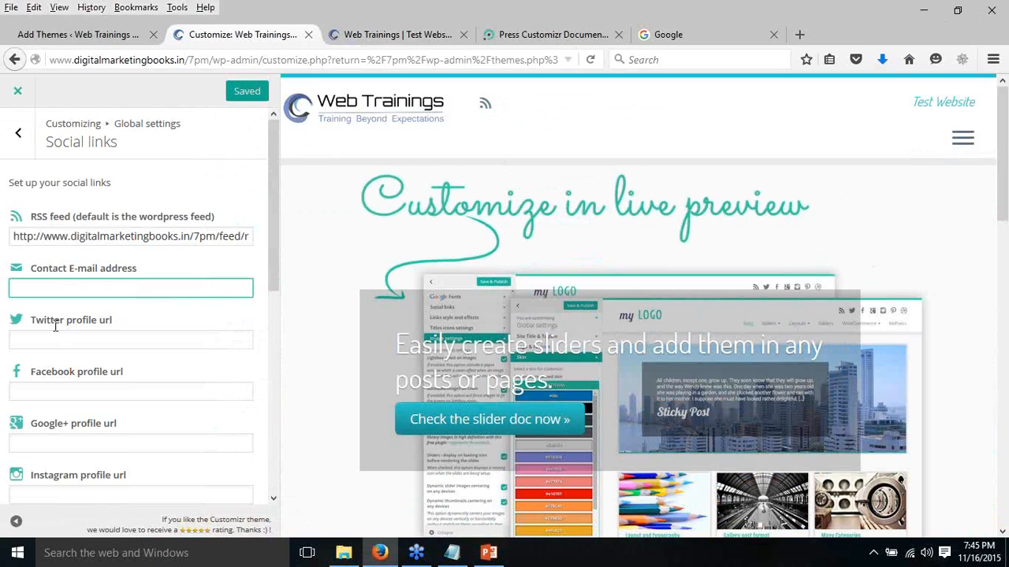
left_click(55, 326)
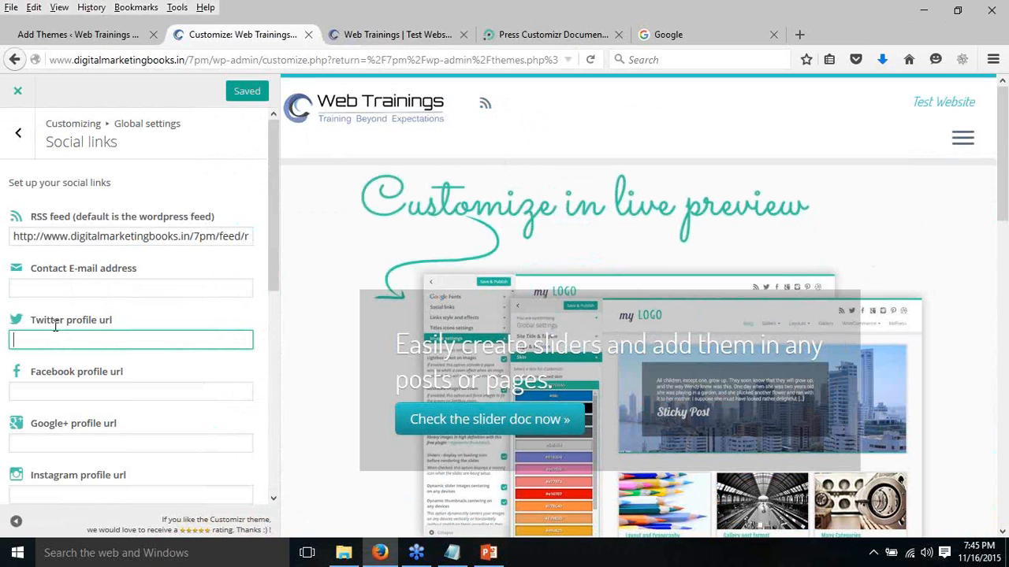
type("http://www")
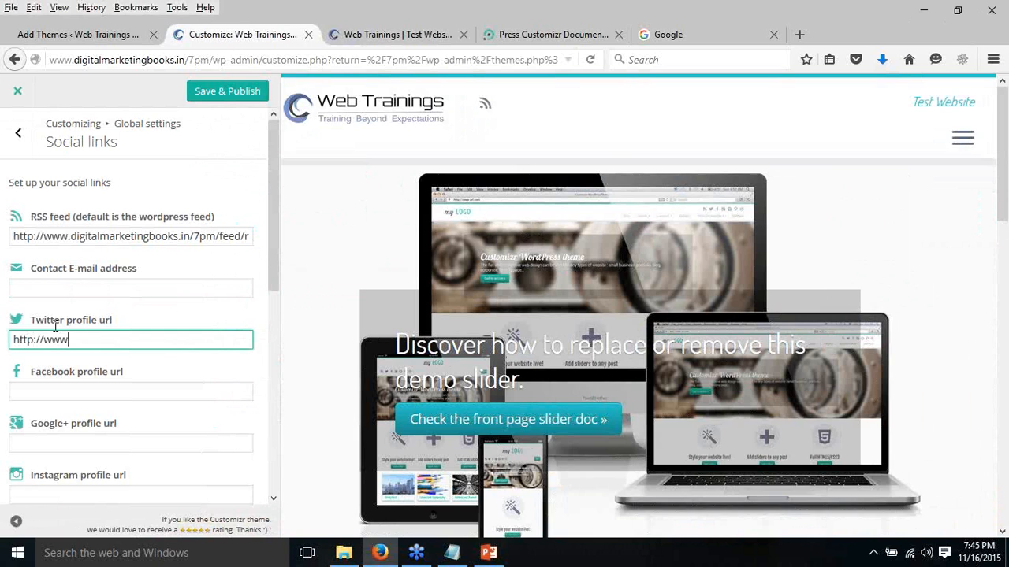
type(".twitter.com/webtrainings")
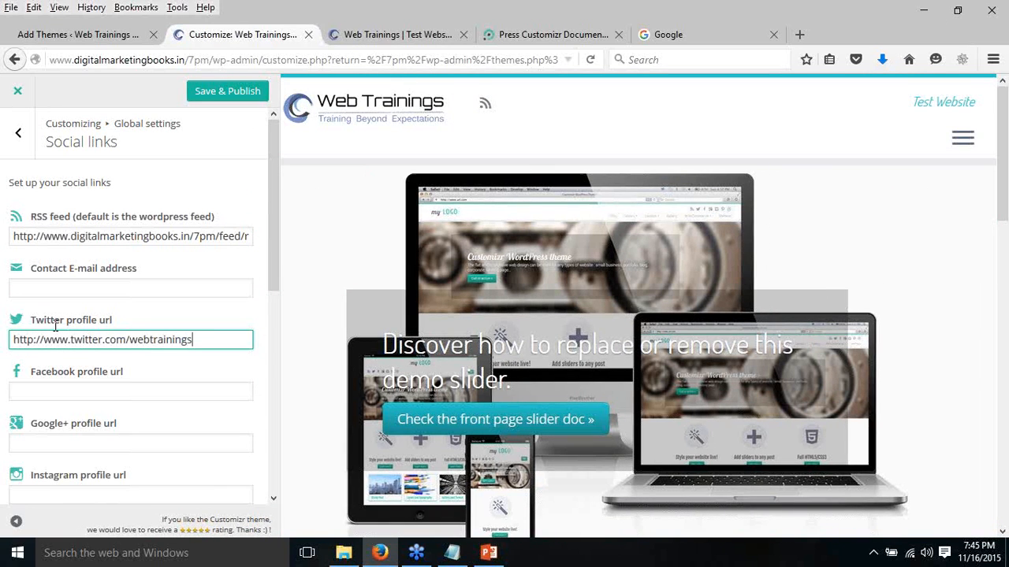
key("Tab")
type("ww")
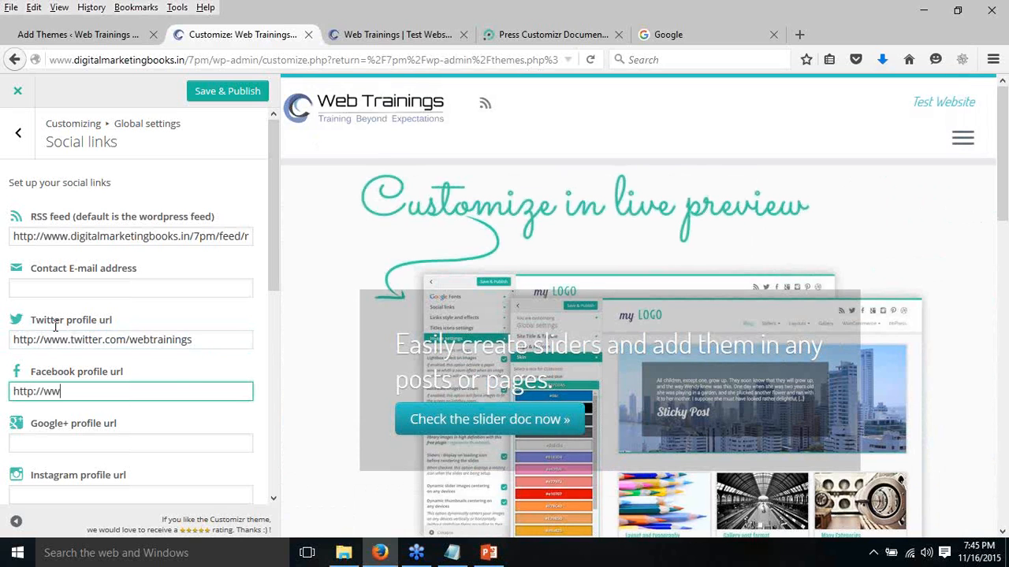
type("w.facebook")
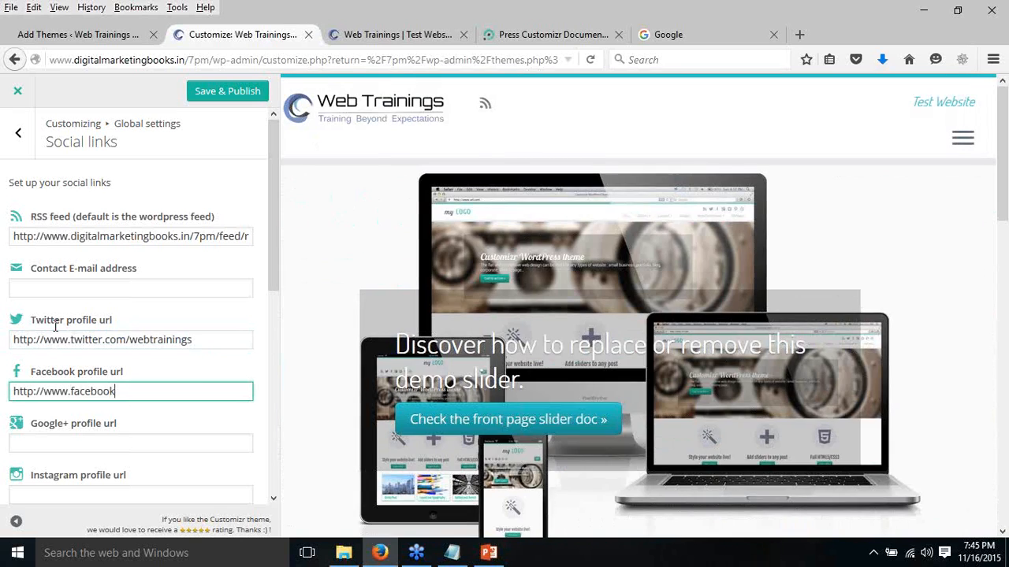
type(".com/webtrainings.in")
key("Tab")
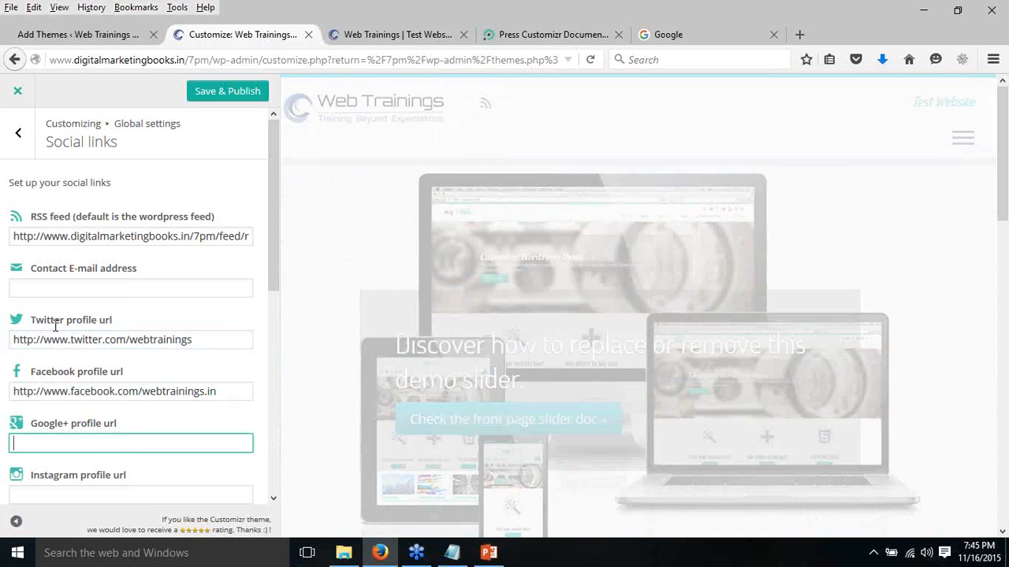
type("www.g")
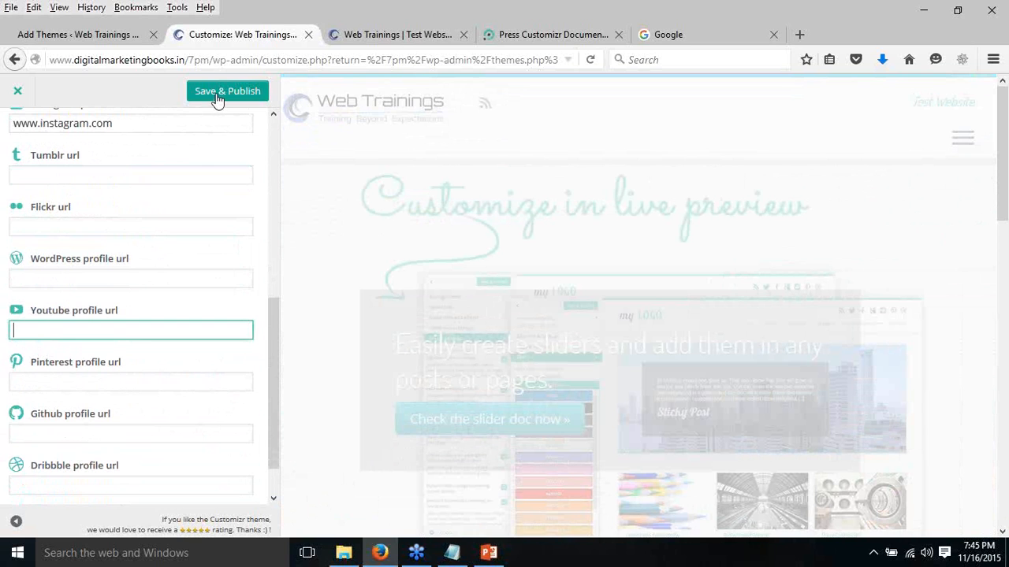
Publish the social links and reload the live site to see them
left_click(219, 96)
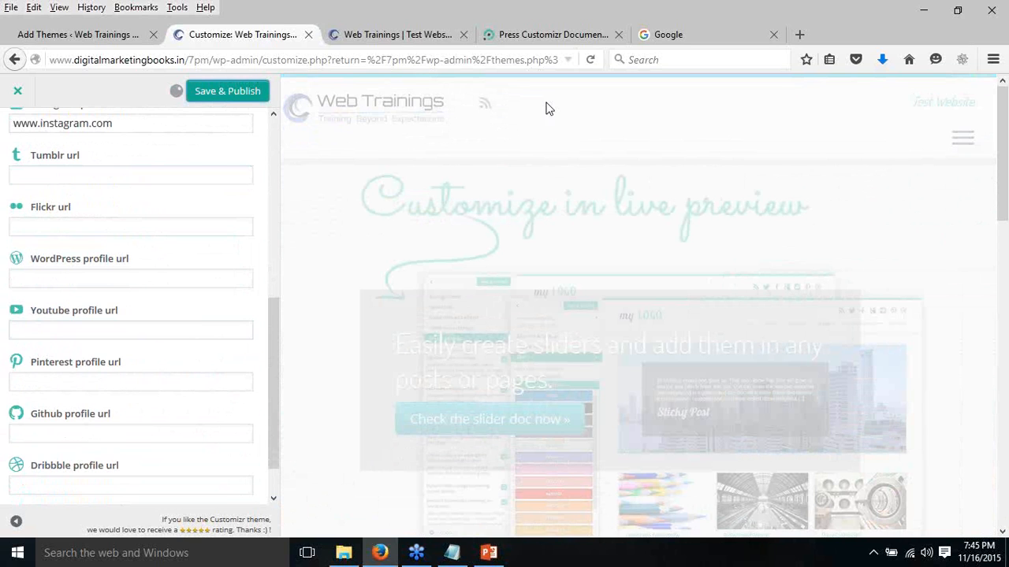
left_click(351, 35)
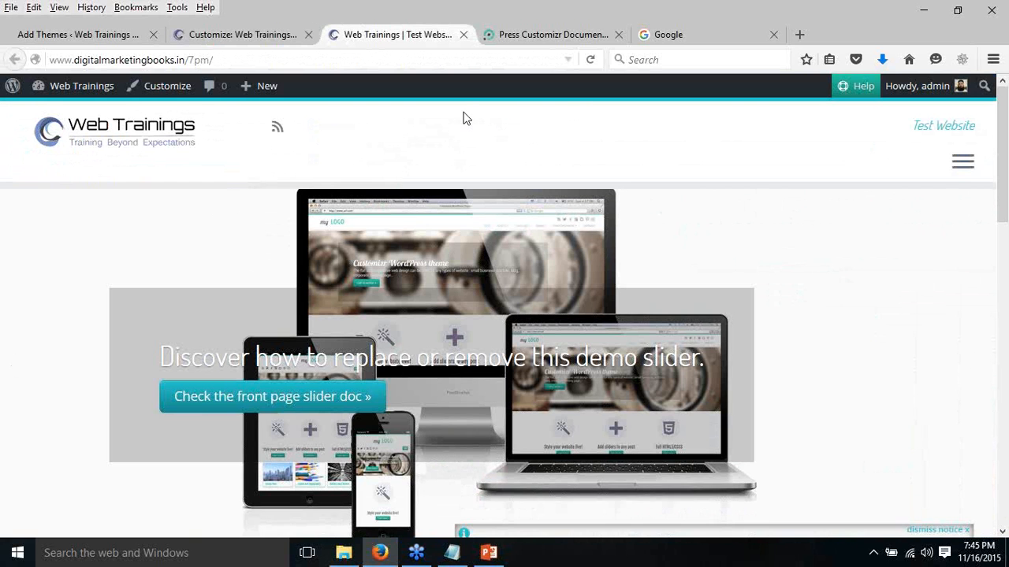
left_click(590, 59)
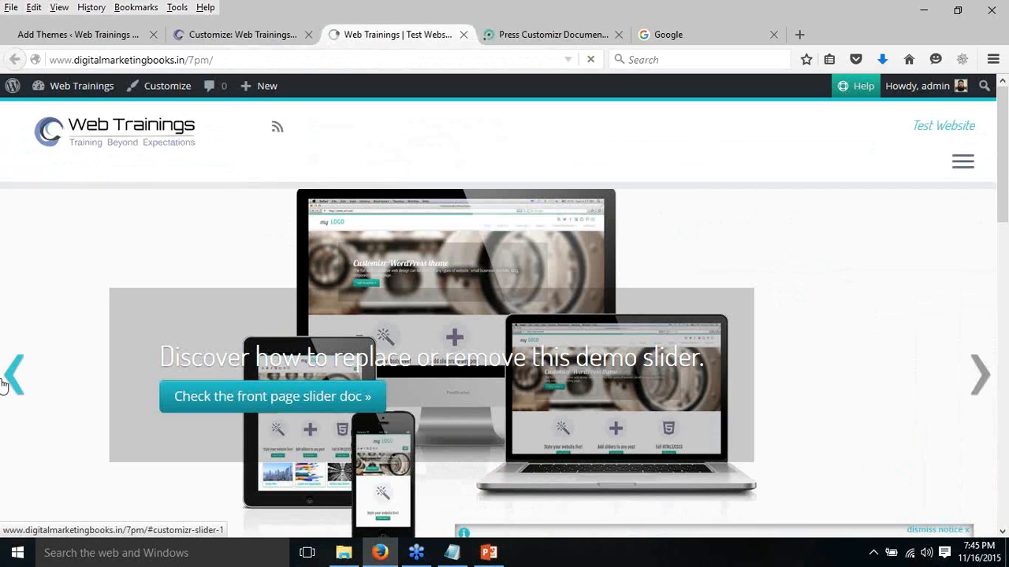